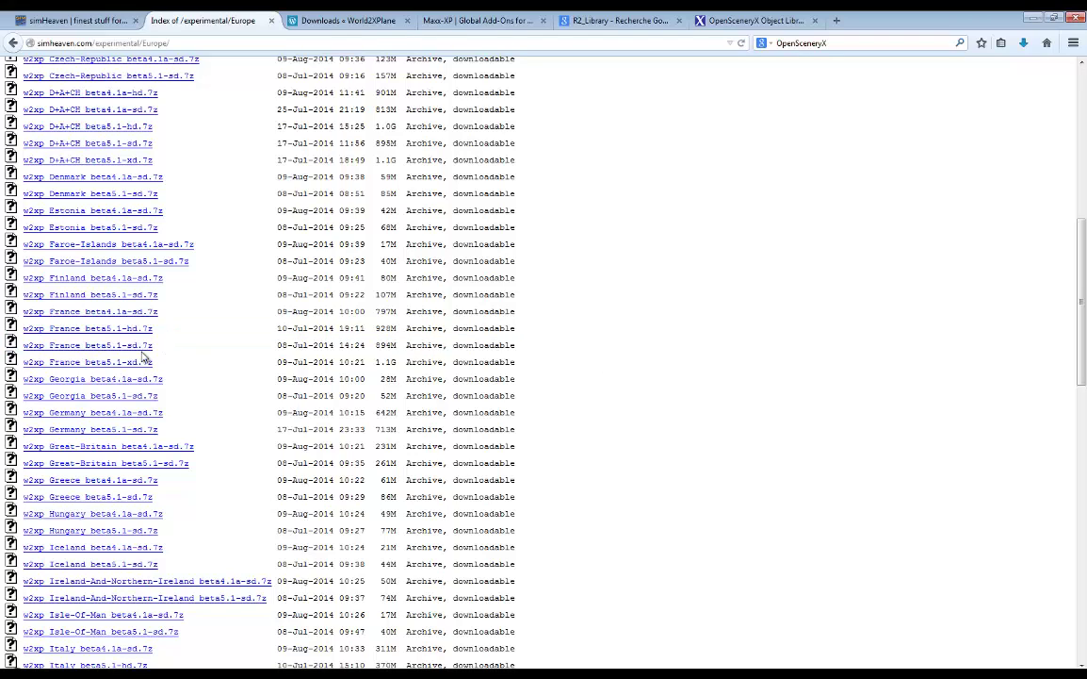
Highlight the w2xp France beta5.1-sd.7z archive in the Europe scenery index, then go back to the parent experimental index
left_click_drag(162, 345, 17, 345)
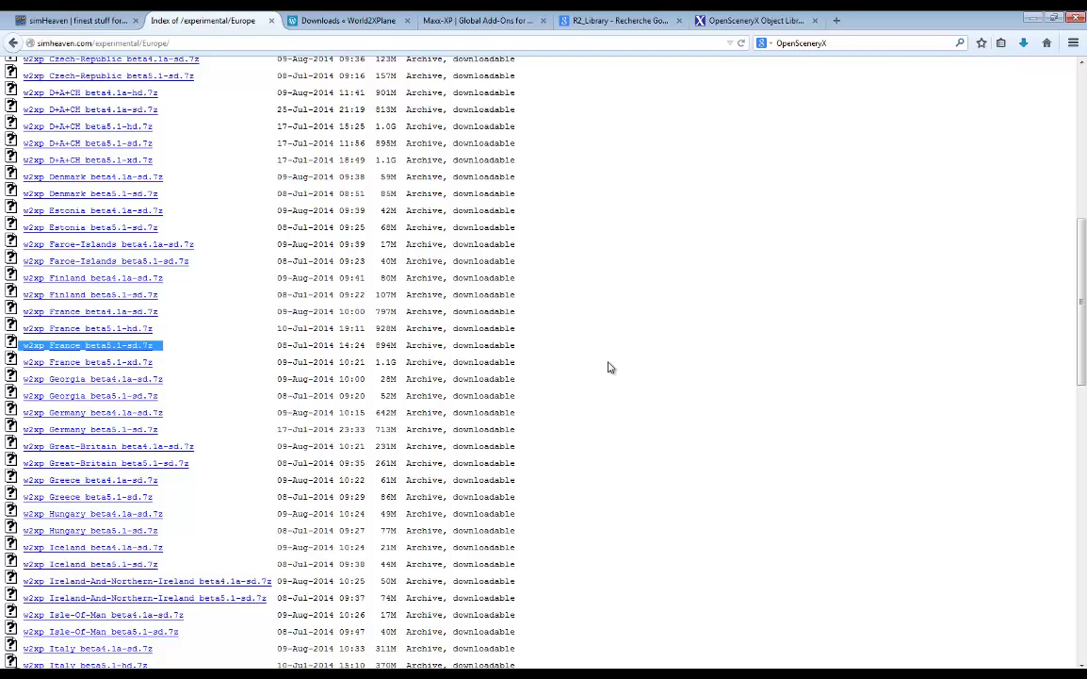
left_click(754, 20)
left_click(600, 17)
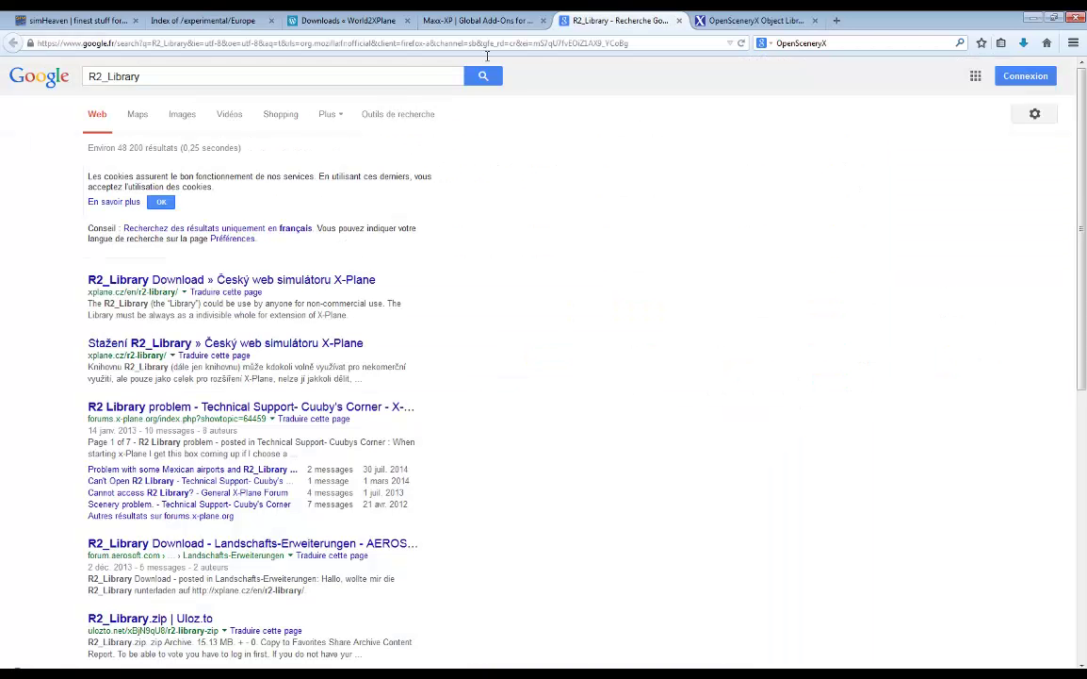
left_click(195, 17)
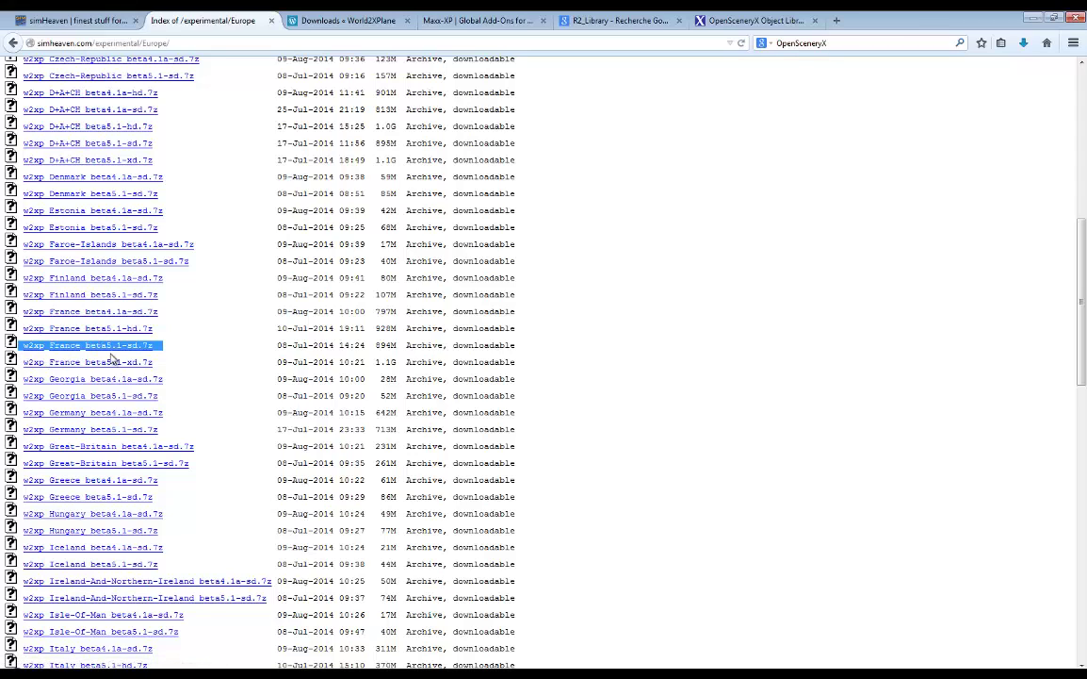
left_click(12, 43)
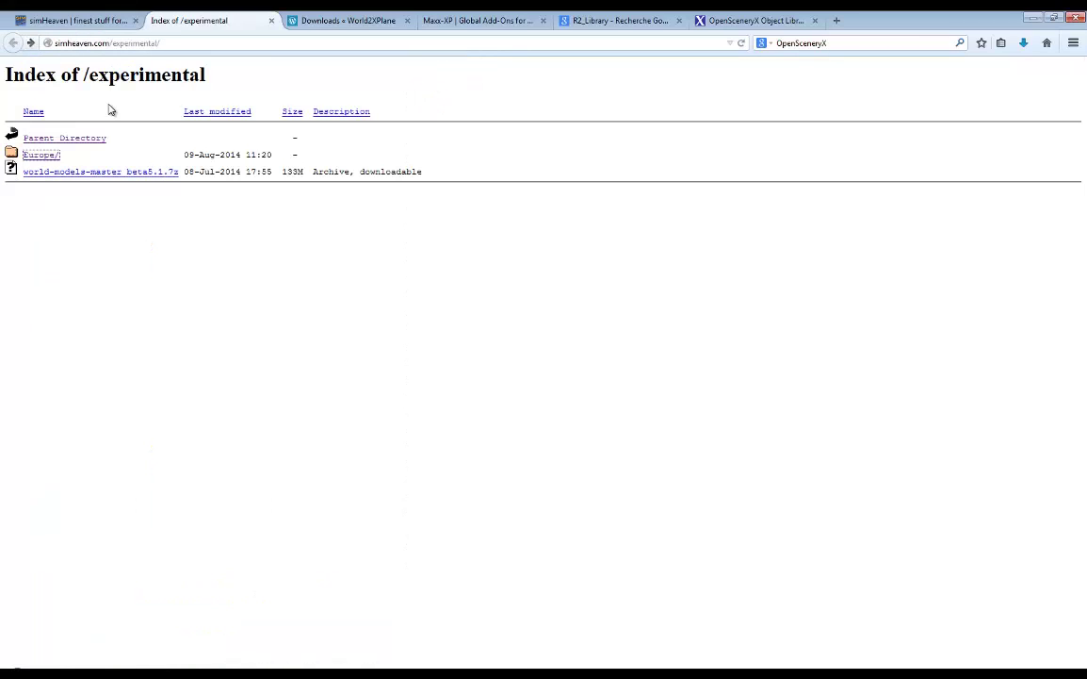
Open simHeaven's Photo sceneries ZL17 page and search its download list for "fra"
left_click(81, 23)
scroll(351, 150, "up", 3)
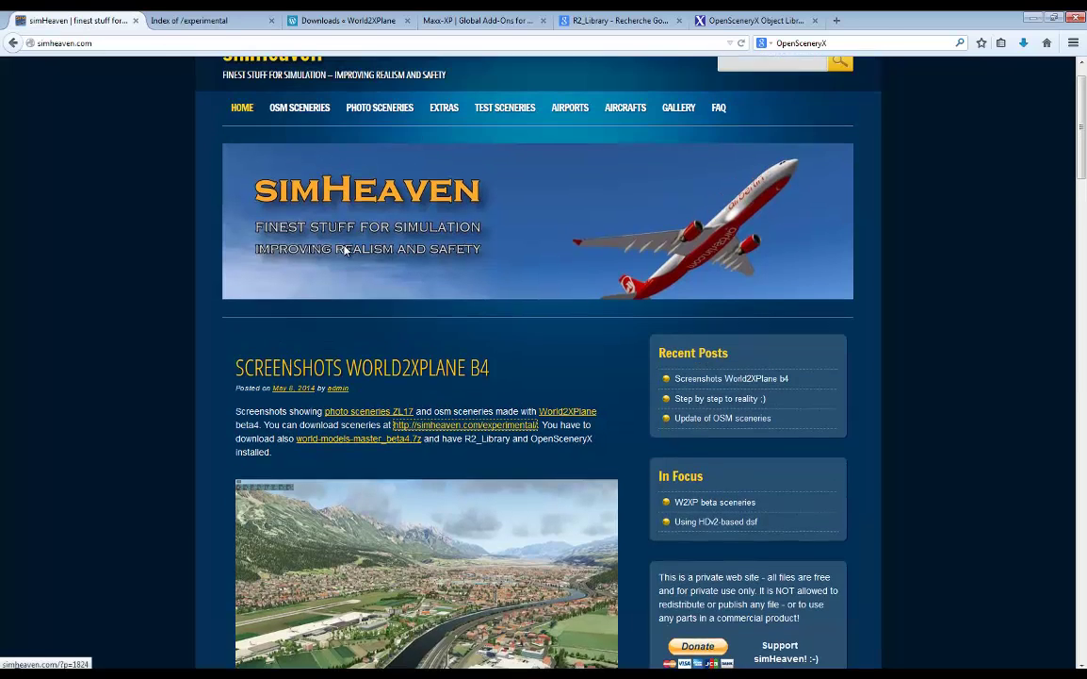
mouse_move(354, 150)
left_click(372, 235)
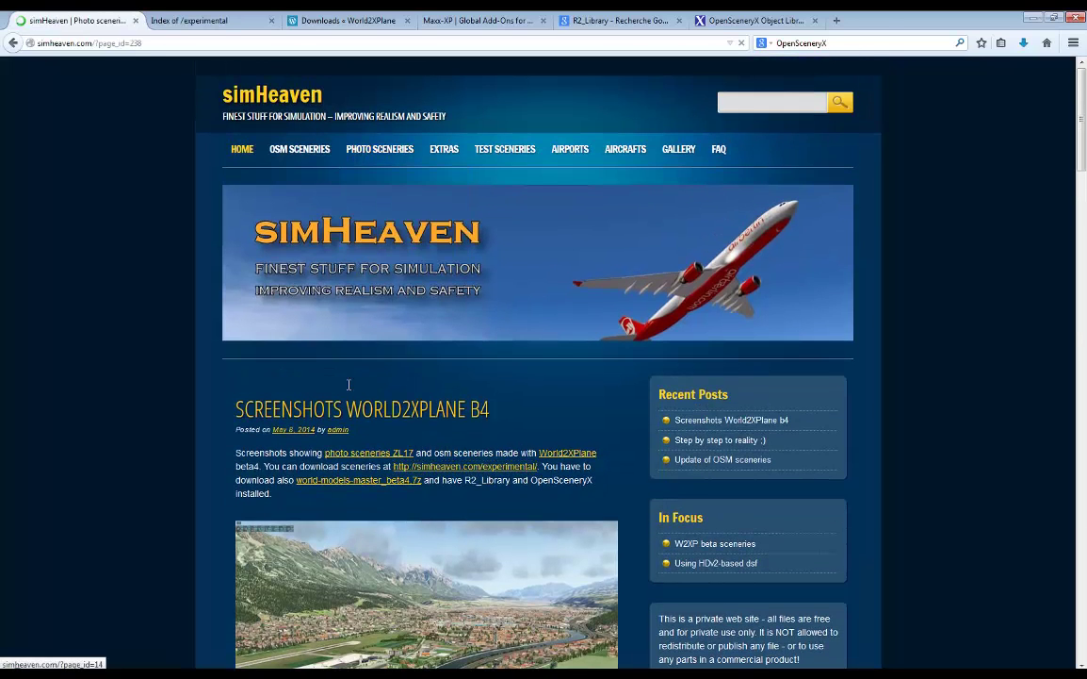
left_click(281, 611)
type("fra")
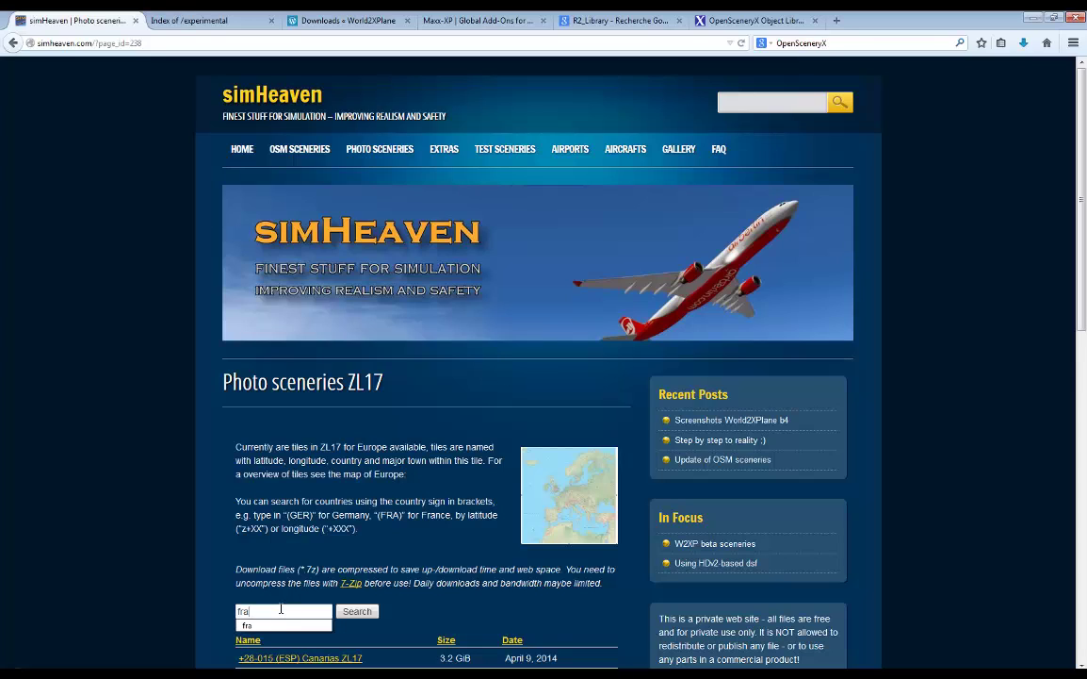
key("Return")
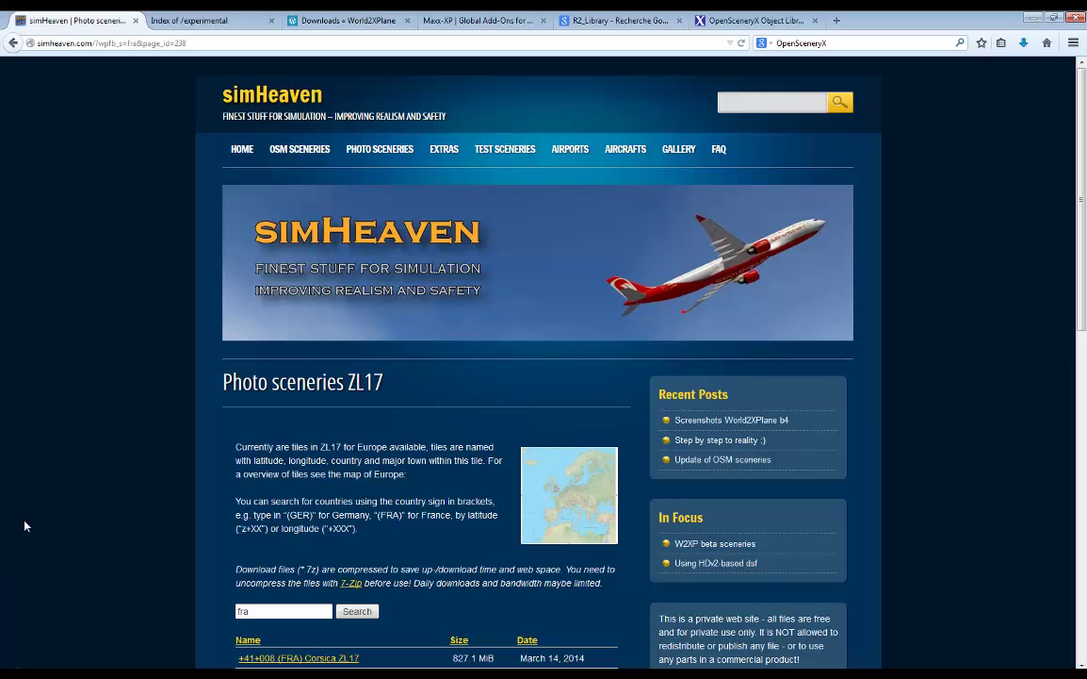
Check the experimental download index again, then switch to Windows Explorer and open X-Plane 10 Demo's Custom Scenery folder
key("alt+Tab")
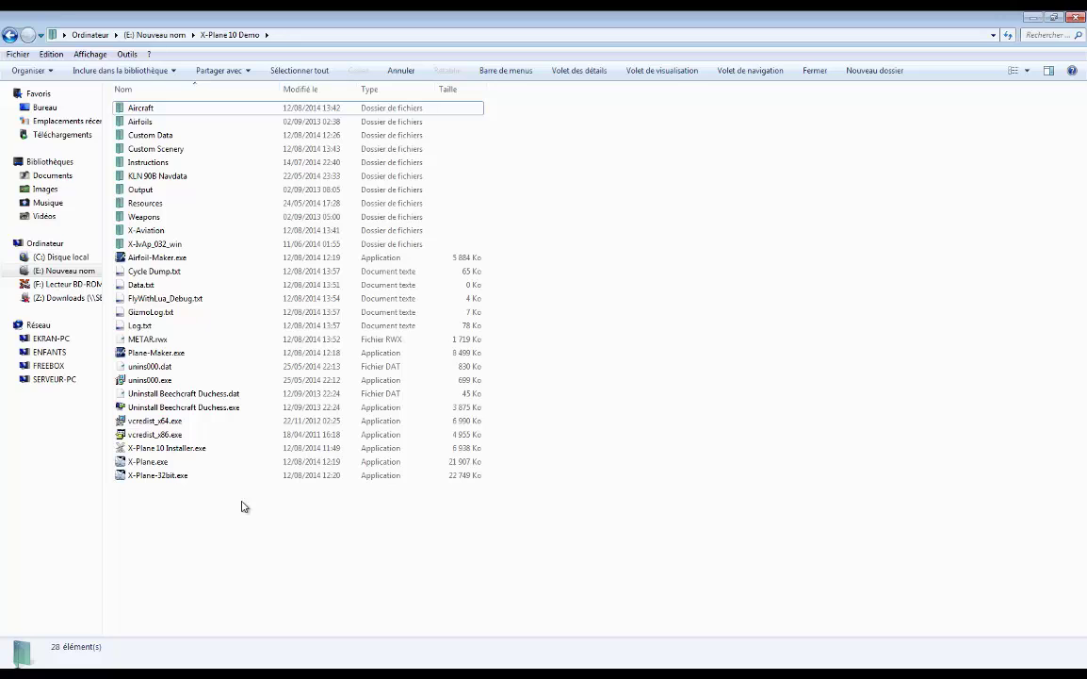
left_click(83, 665)
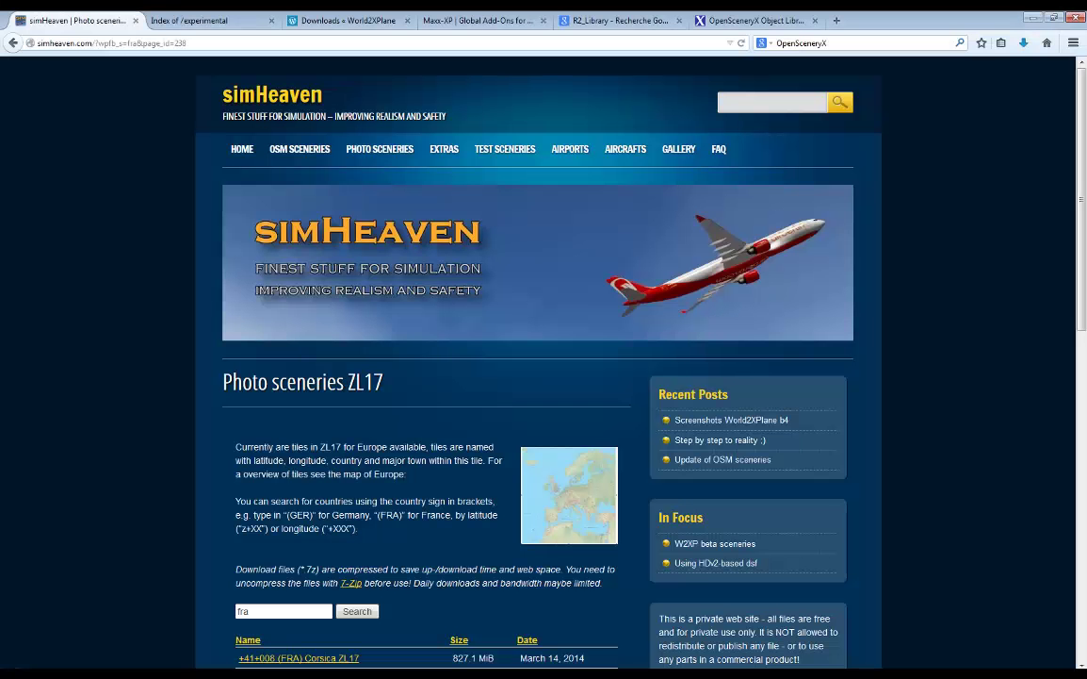
left_click(188, 20)
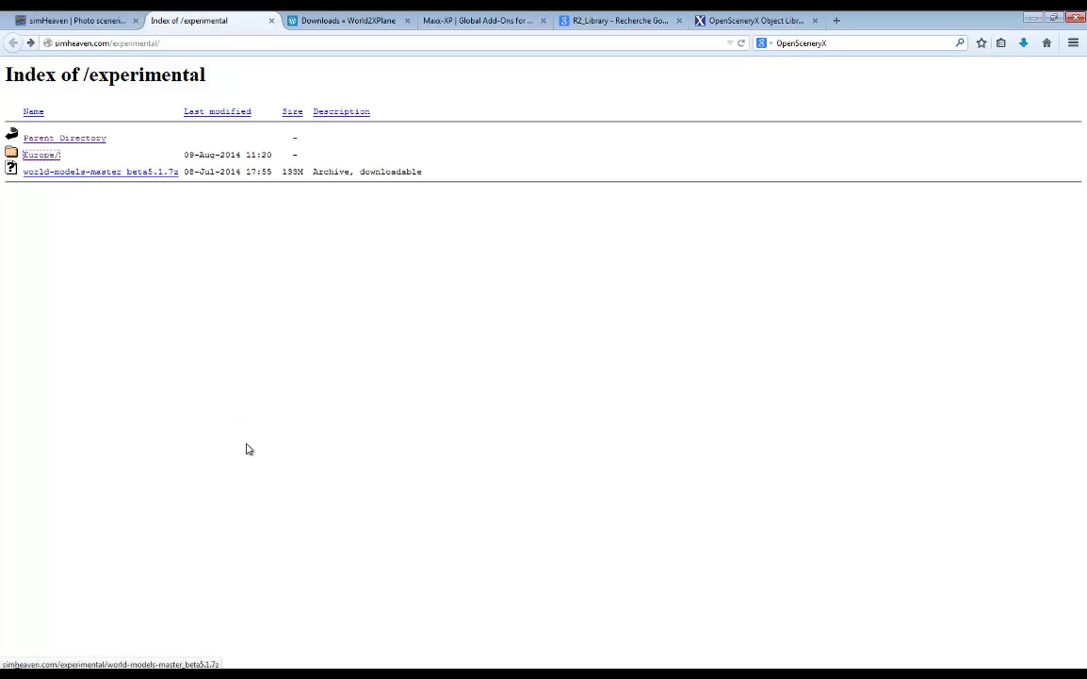
left_click(60, 662)
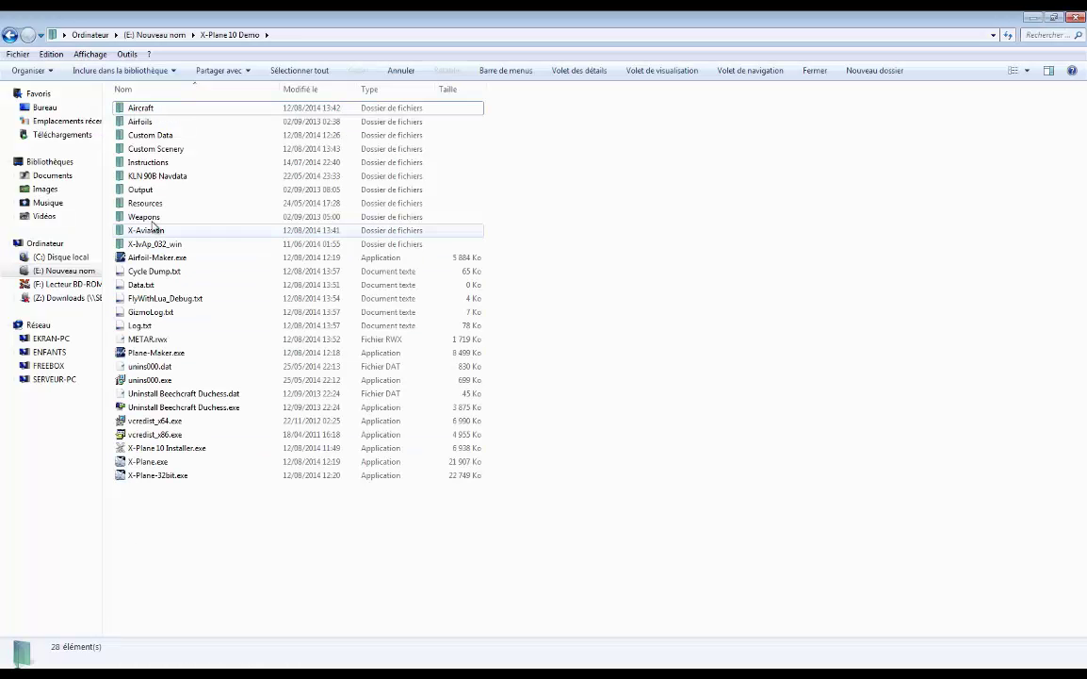
double_click(166, 157)
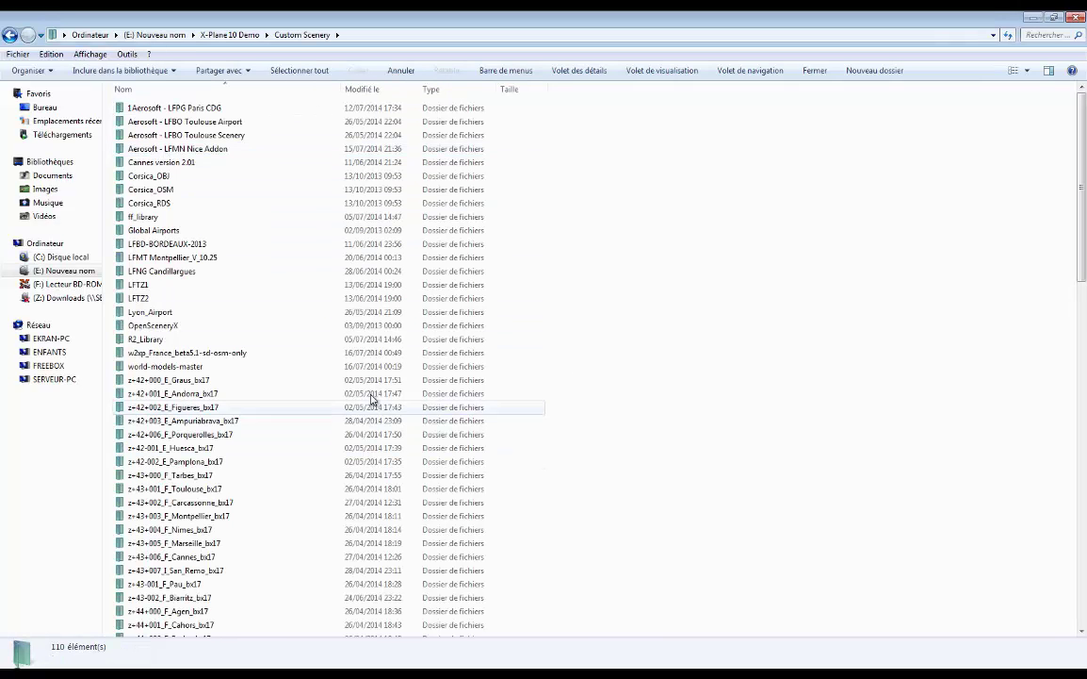
Look inside the z+43+000_F_Tarbes_bx17 photo scenery folder and return to Custom Scenery
scroll(373, 399, "down", 2)
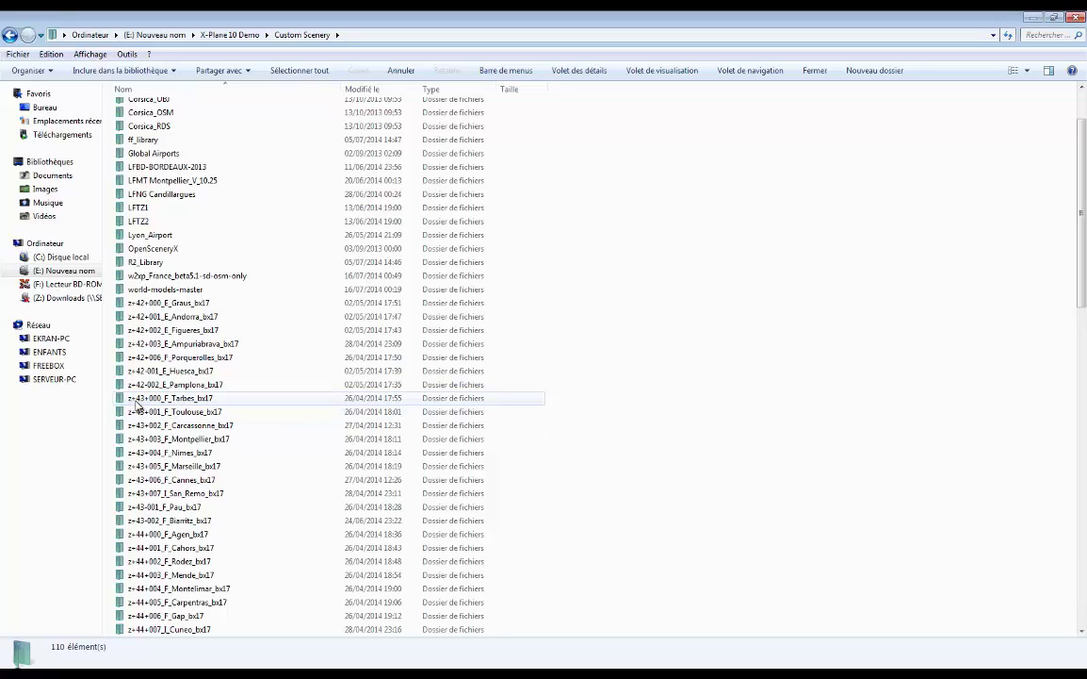
left_click(212, 403)
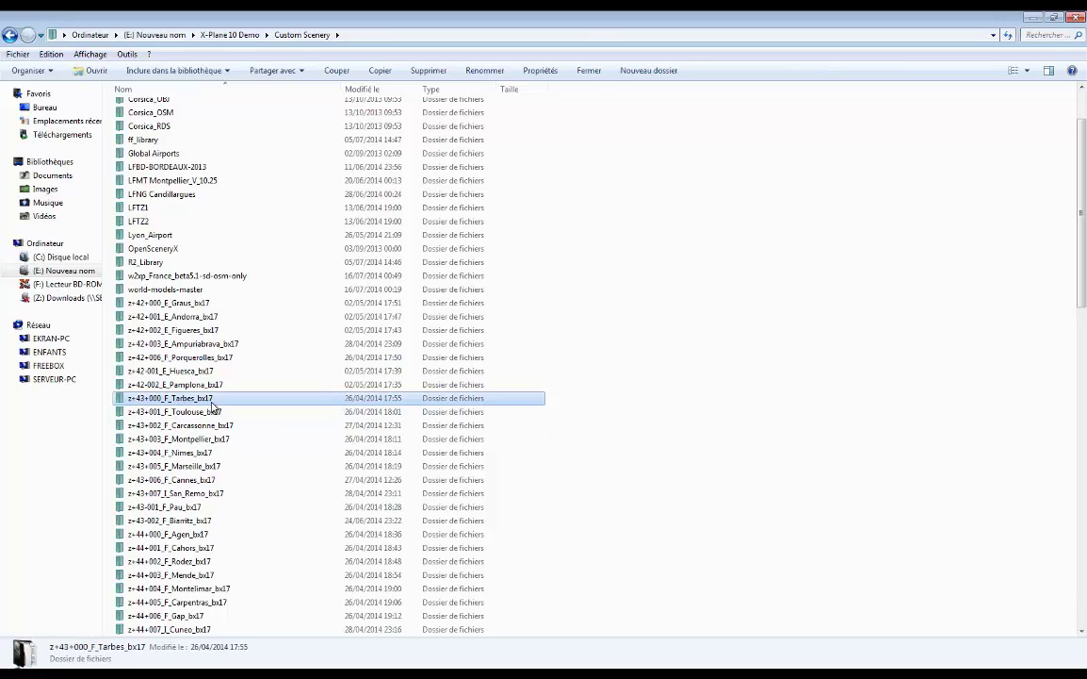
double_click(212, 407)
key("alt+Left")
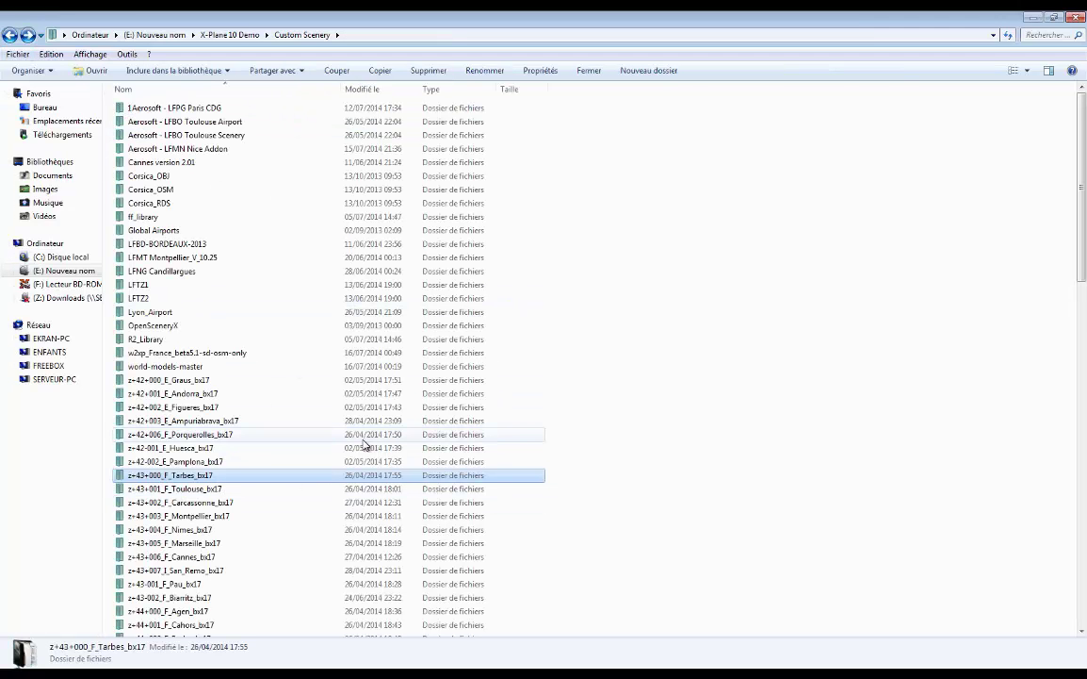
Point out the installed folders world-models-master, w2xp_France_beta5.1-sd-osm-only, R2_Library, OpenSceneryX and ff_library one after another
left_click(183, 370)
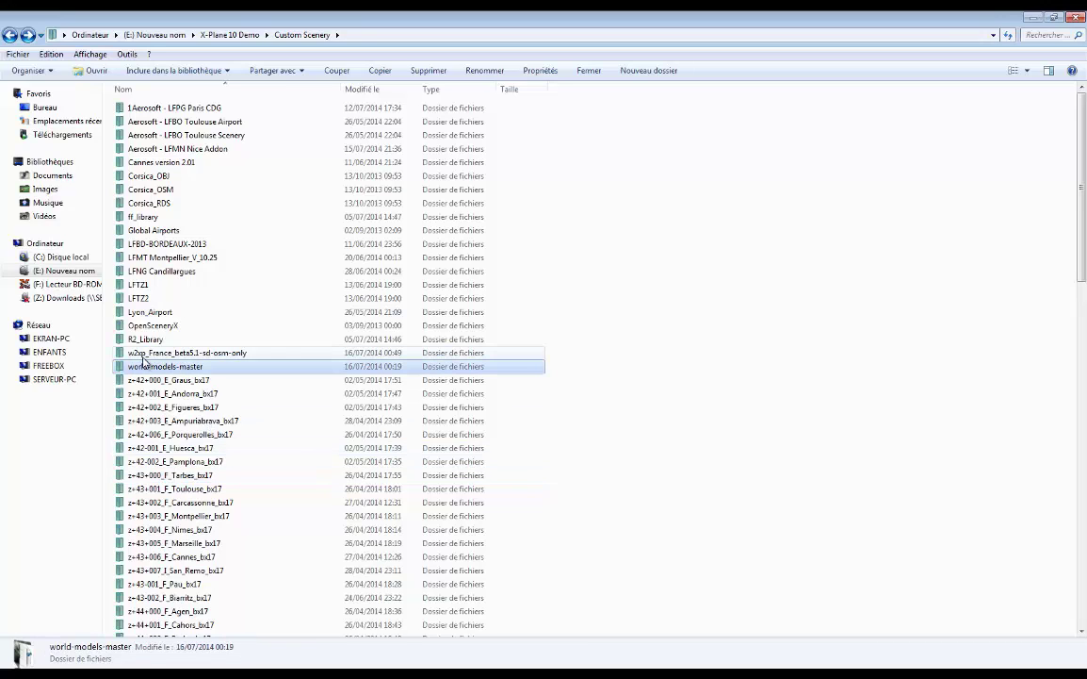
left_click(182, 355)
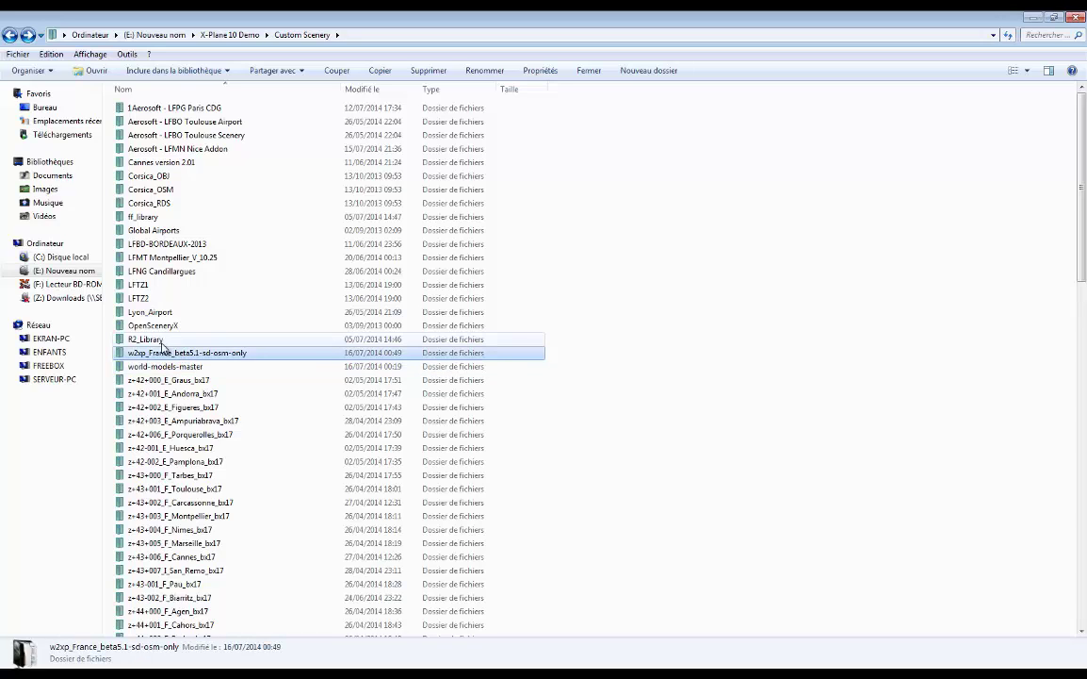
left_click(151, 339)
left_click(164, 326)
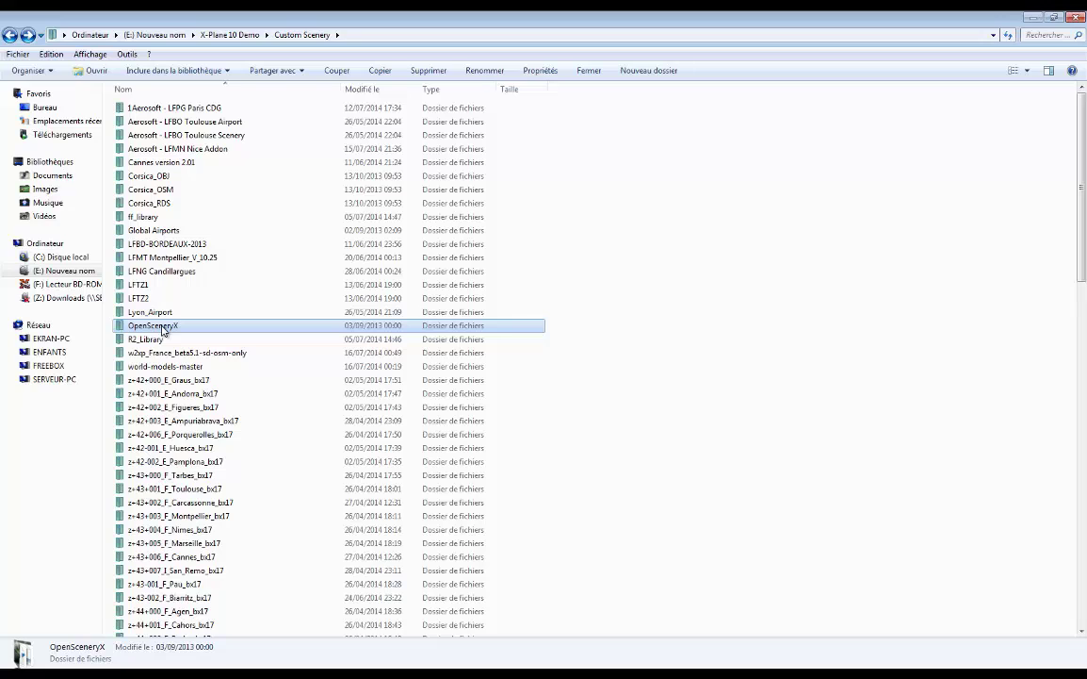
left_click(140, 219)
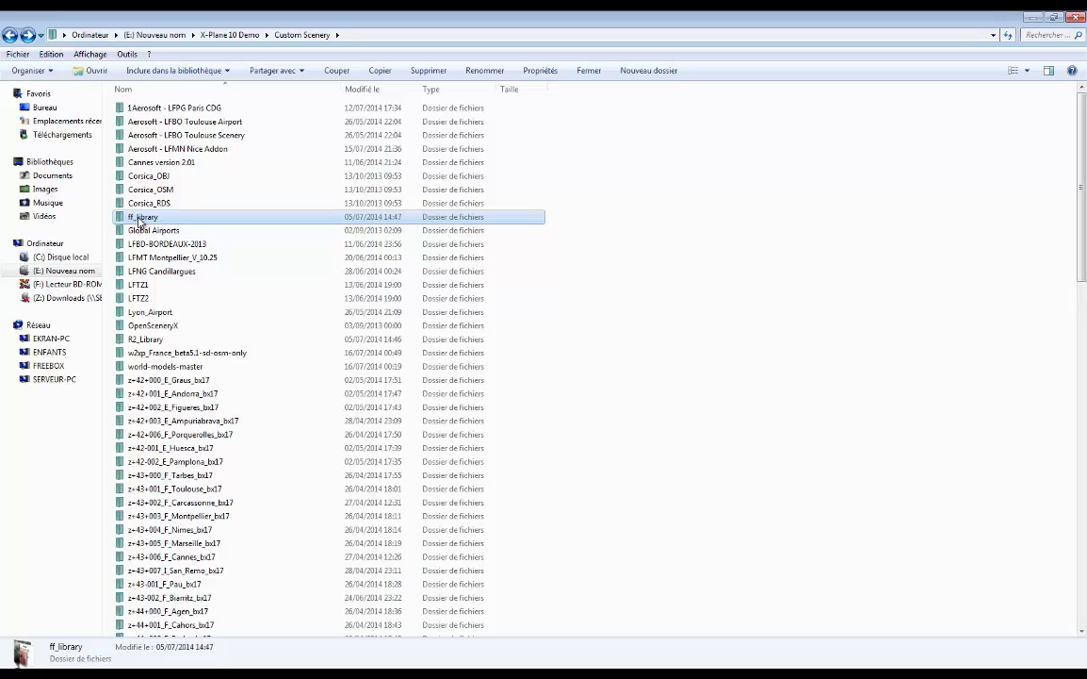
Switch to Firefox, search the web for "ff library xplane" in a new tab, and open the X-Plane.Org FF Library extended LOD result
left_click(105, 671)
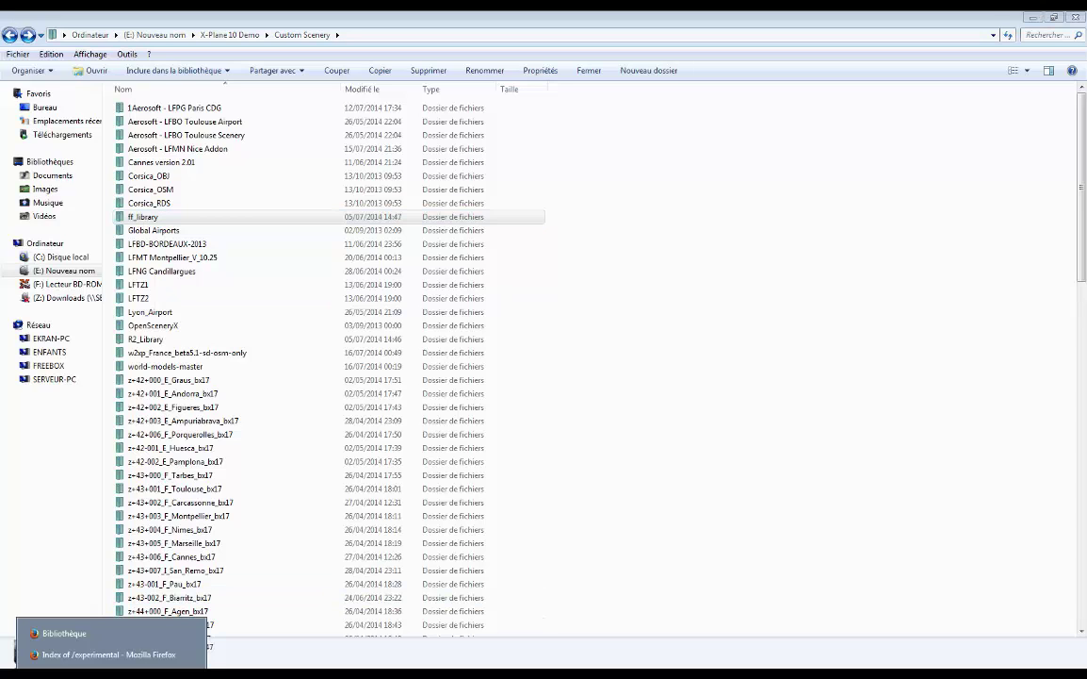
left_click(105, 654)
key("ctrl+t")
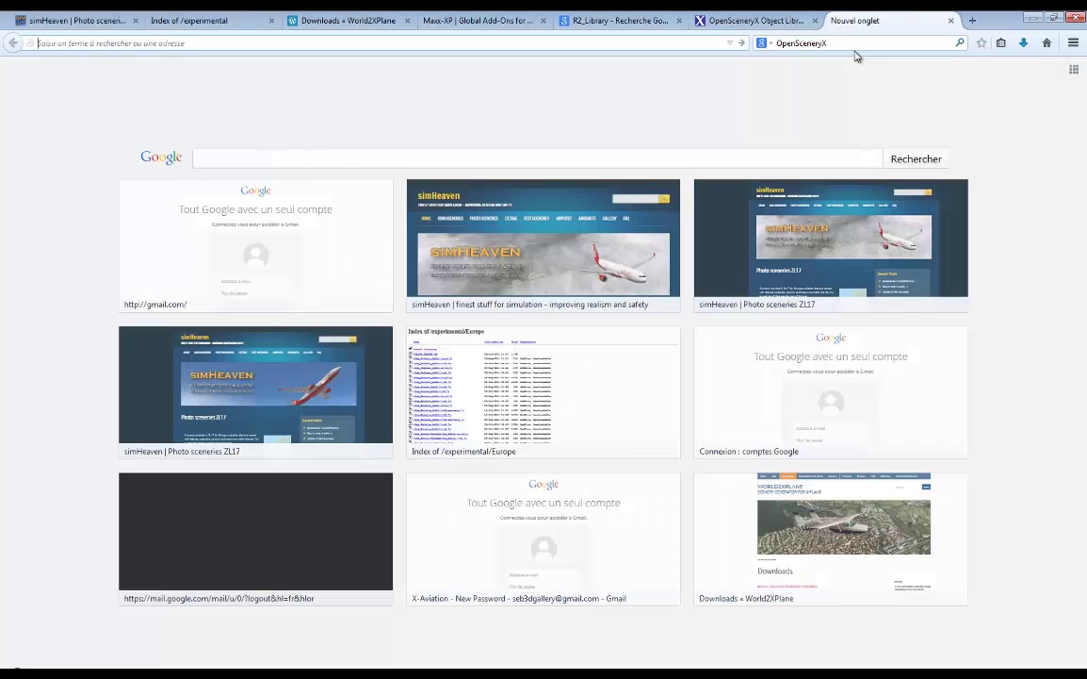
left_click(855, 43)
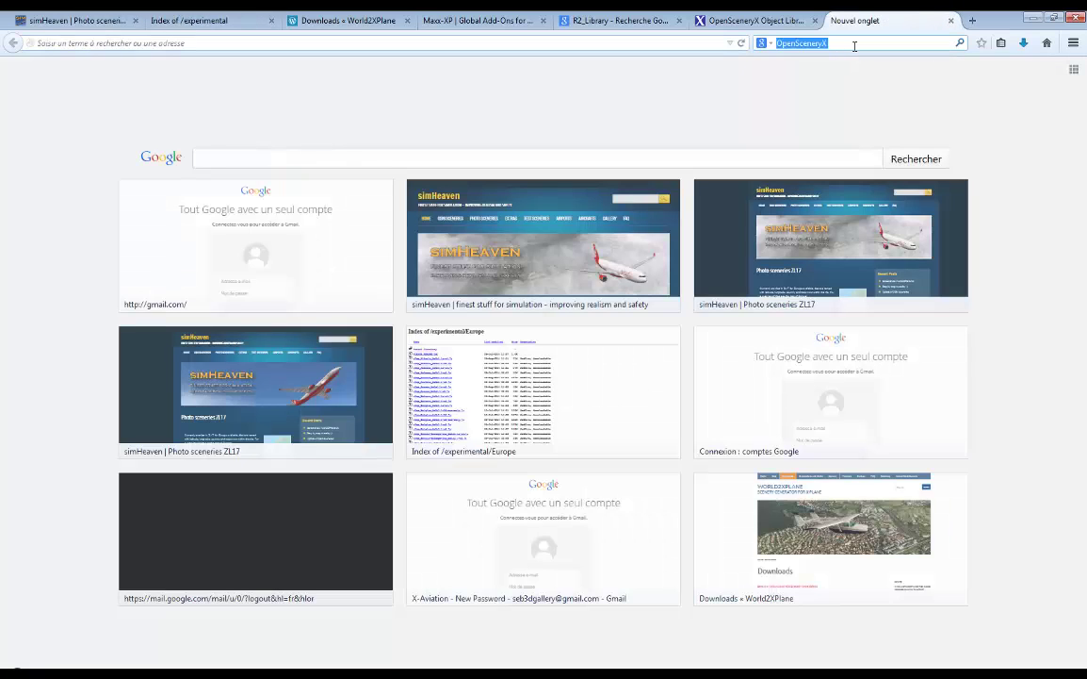
type("ff libra")
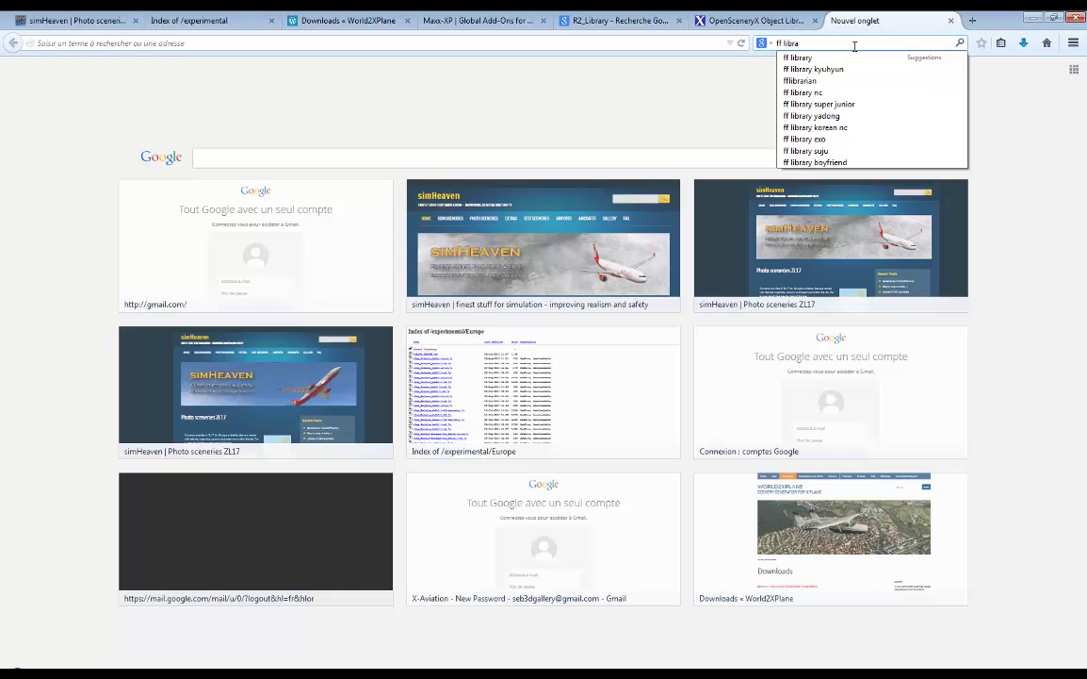
key("Down")
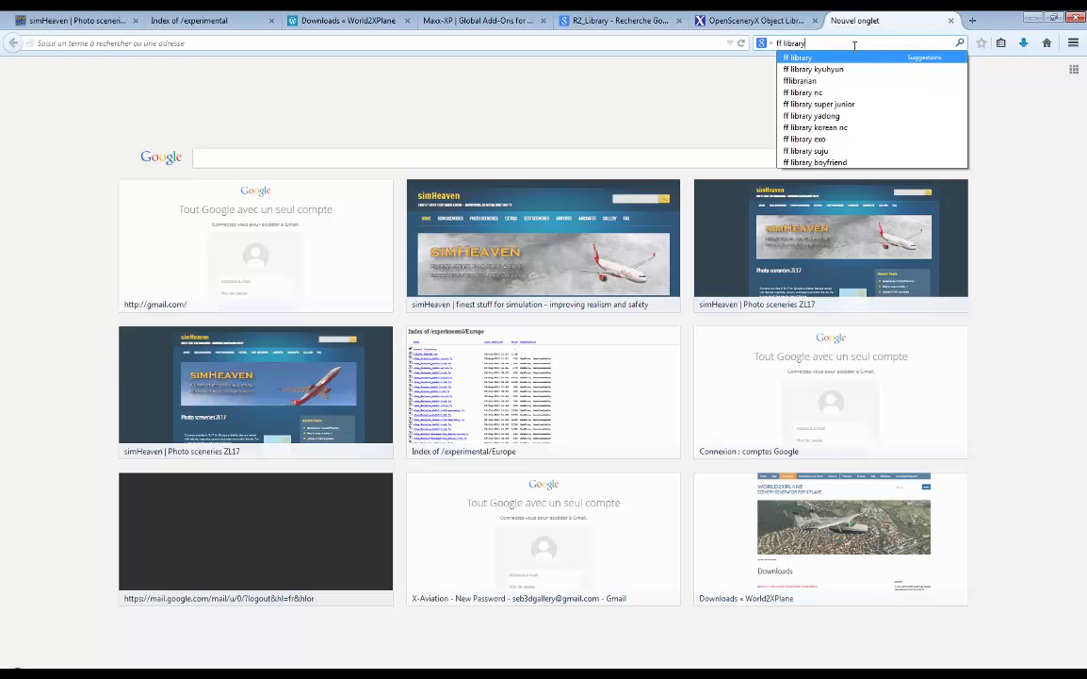
type("xplane")
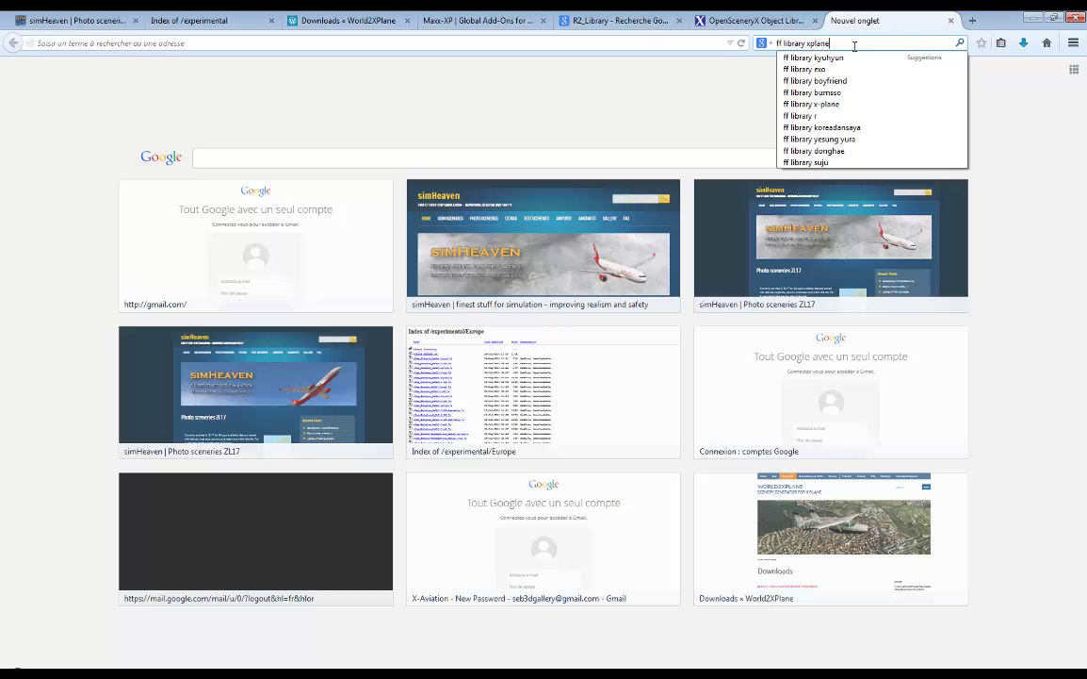
key("Return")
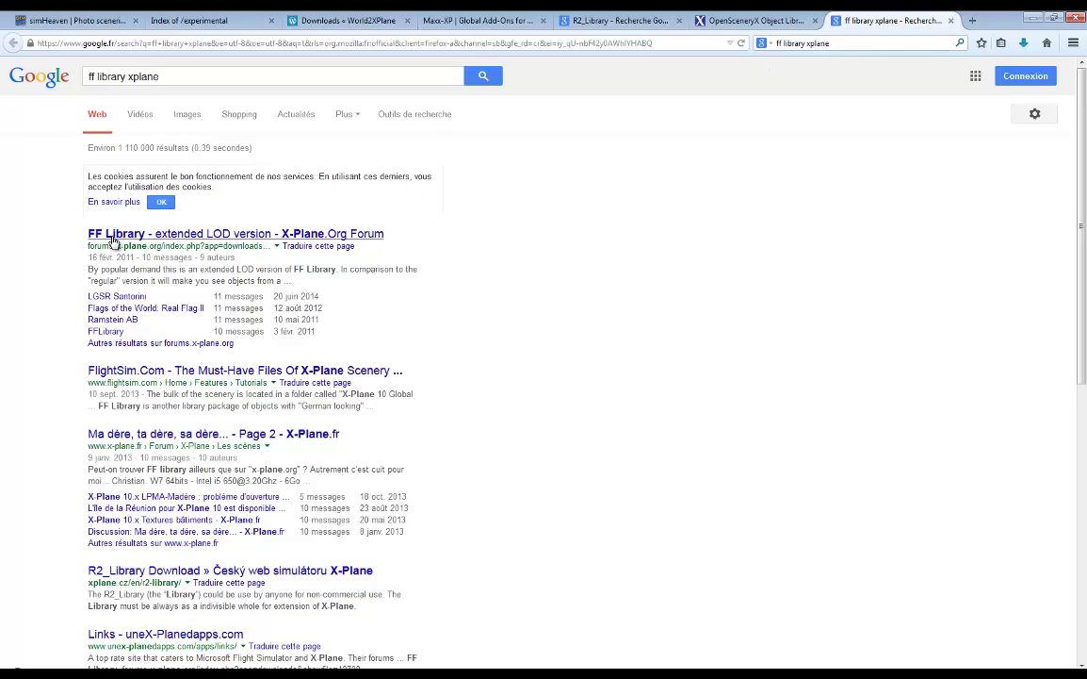
left_click(113, 236)
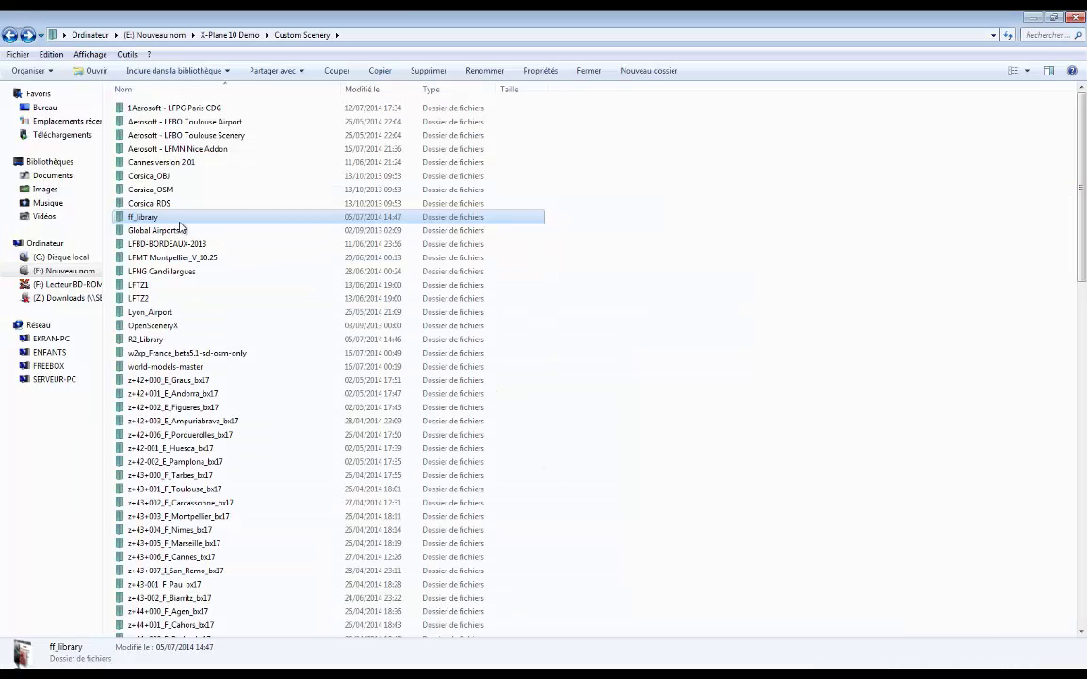
Look at the contents of the ff_library folder in Windows Explorer and return to Custom Scenery
double_click(177, 219)
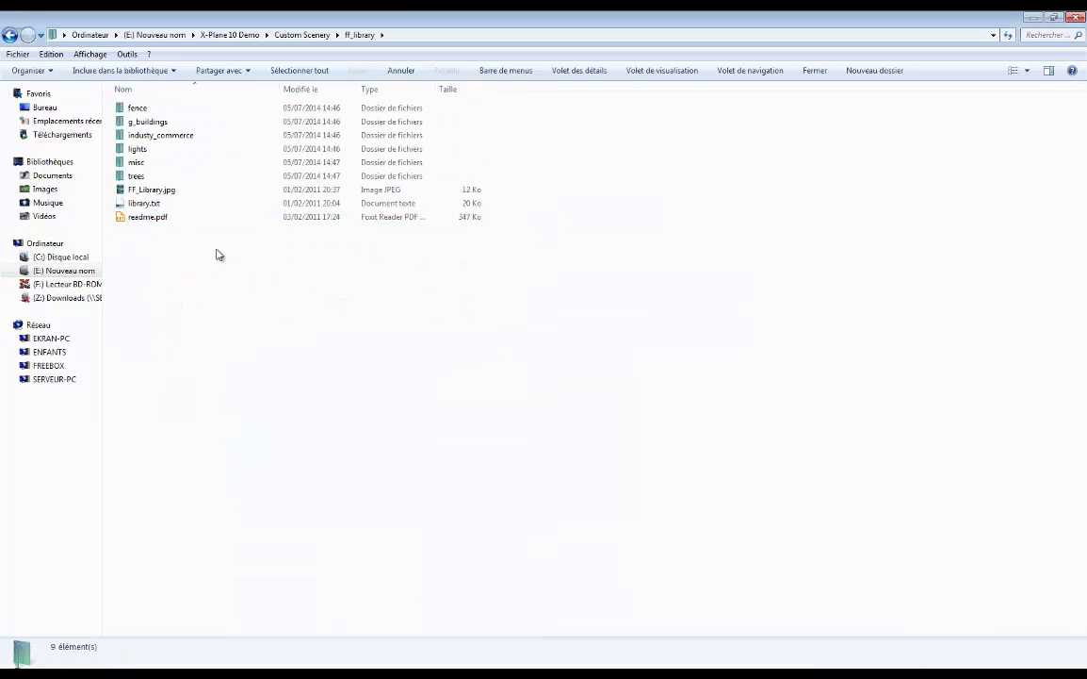
left_click(11, 34)
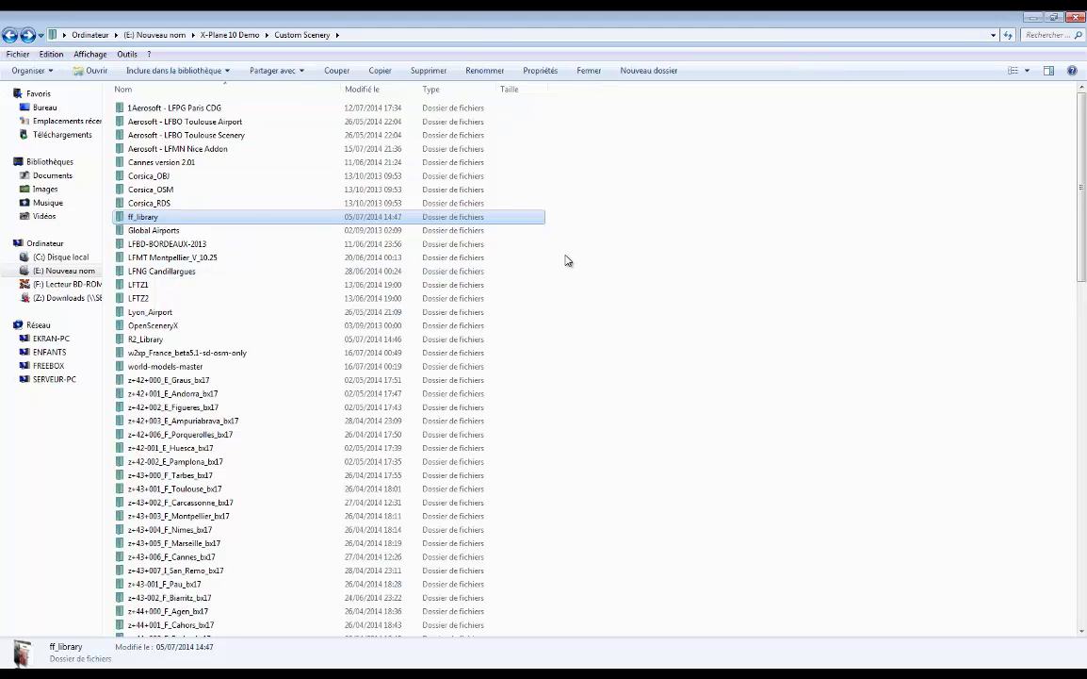
Open scenery_packs.ini from the Custom Scenery folder in a maximized Notepad window and review the scenery pack order down to the last entry
scroll(258, 245, "down", 20)
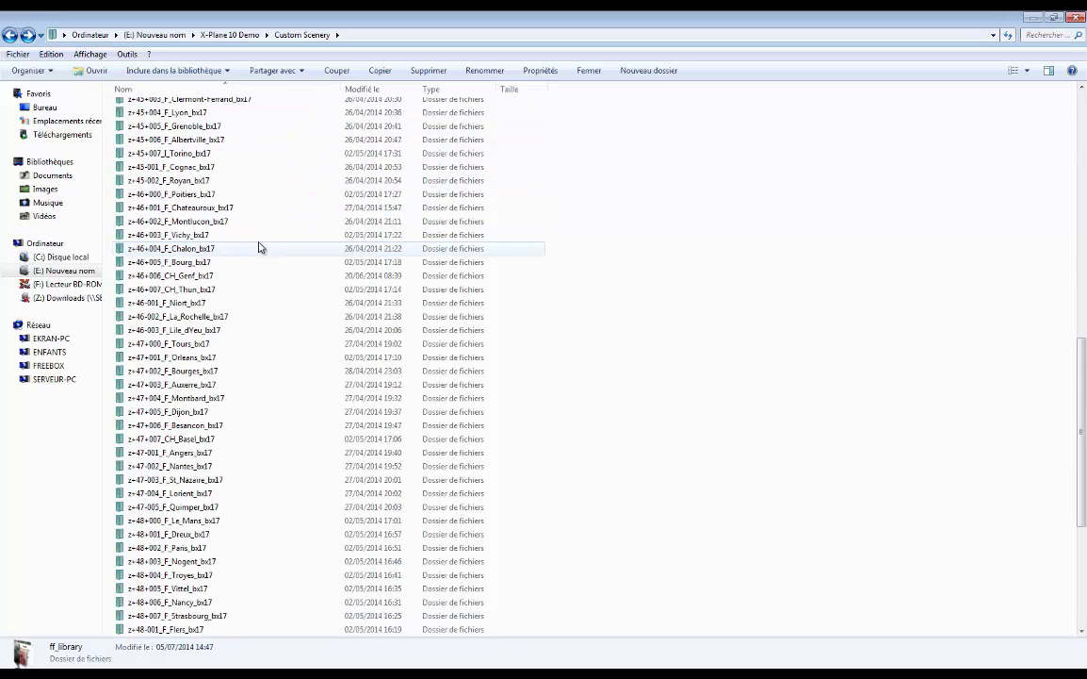
scroll(260, 247, "down", 7)
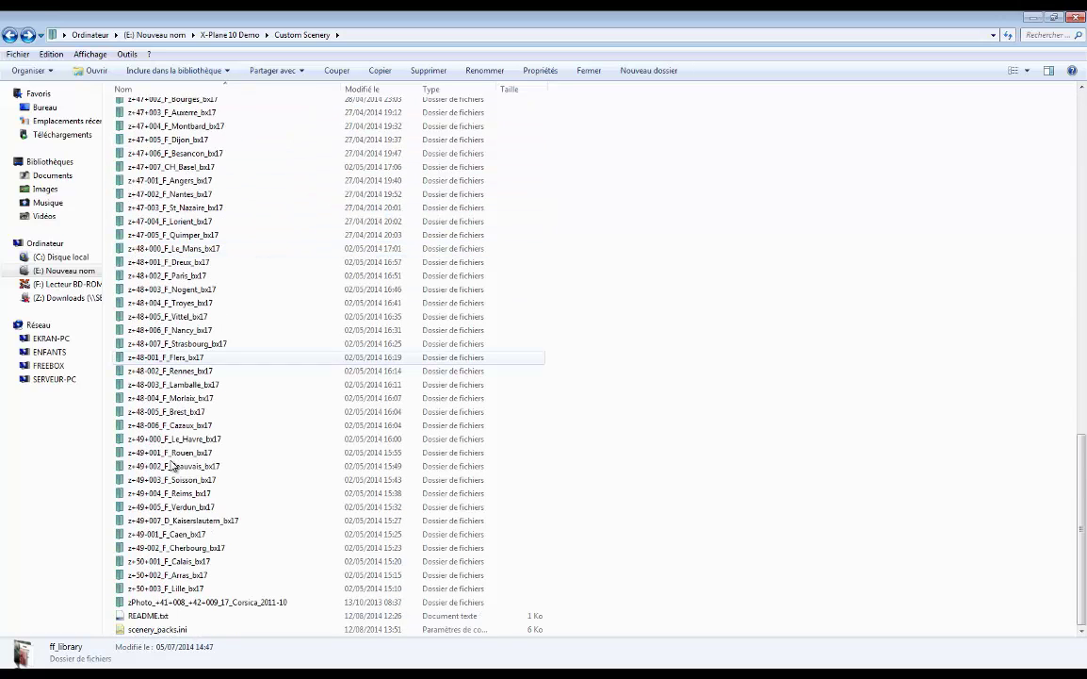
double_click(182, 631)
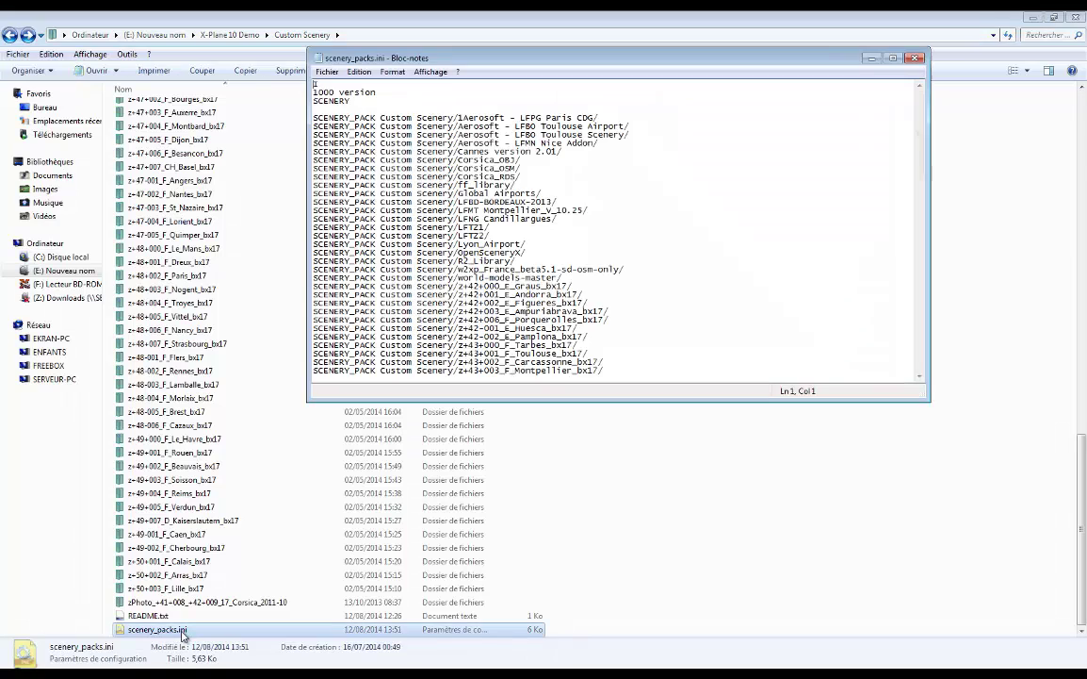
left_click(895, 58)
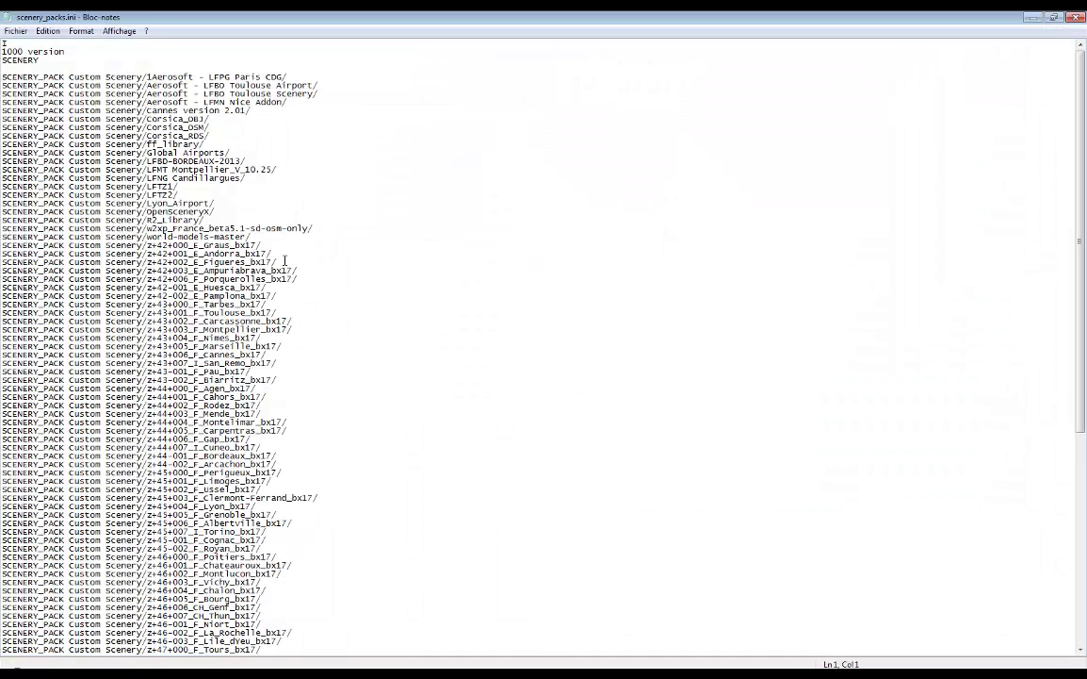
scroll(284, 260, "down", 13)
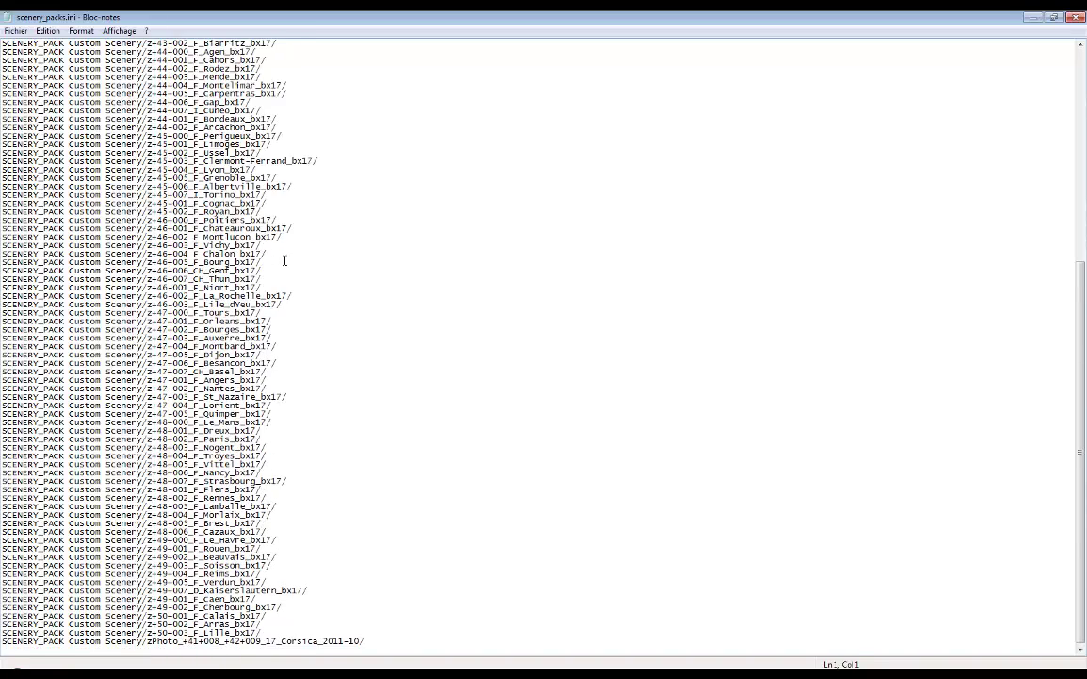
Review the scenery order from the start of scenery_packs.ini, highlighting airport, w2xp_France, world-models-master and photo-tile entries, and minimize the file
scroll(303, 342, "up", 13)
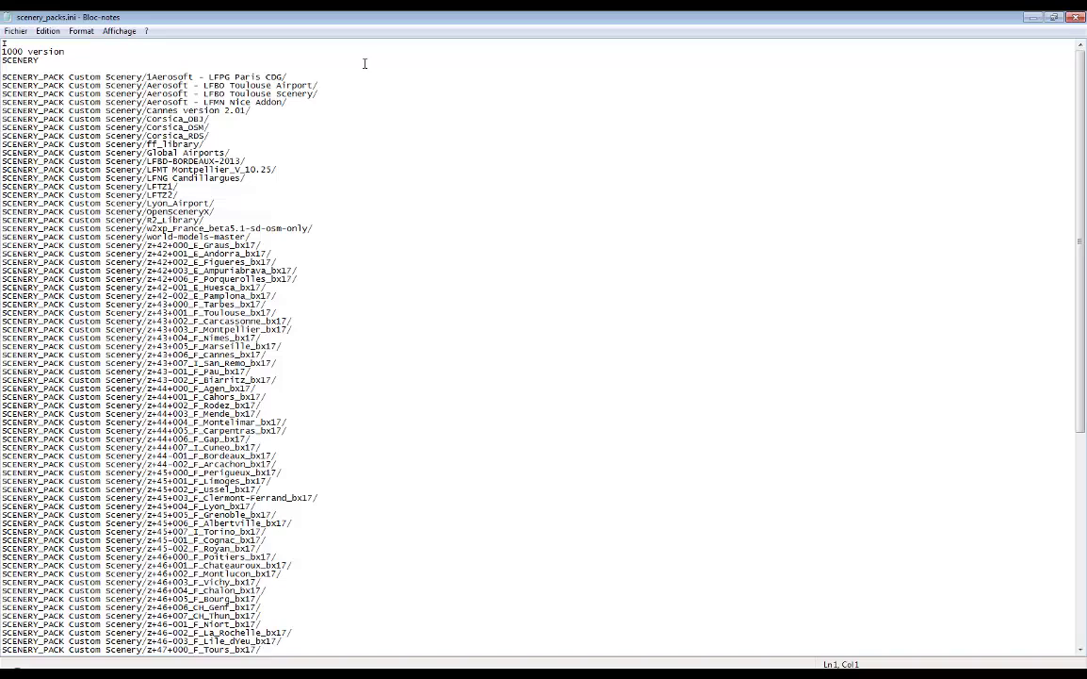
left_click_drag(330, 60, 330, 165)
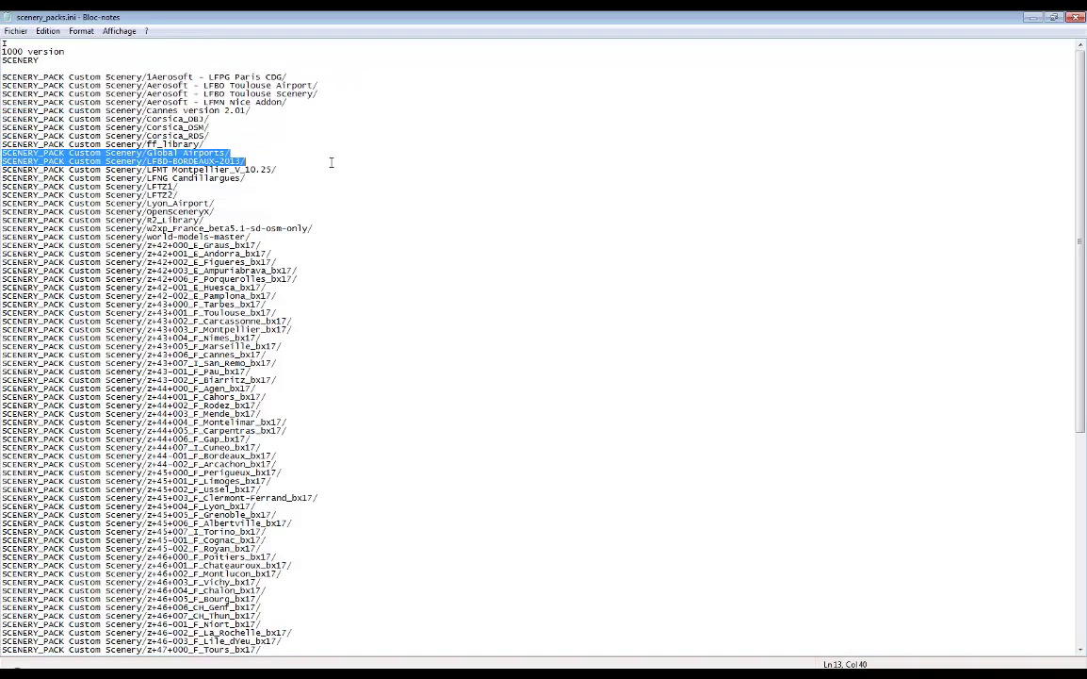
left_click_drag(357, 218, 364, 485)
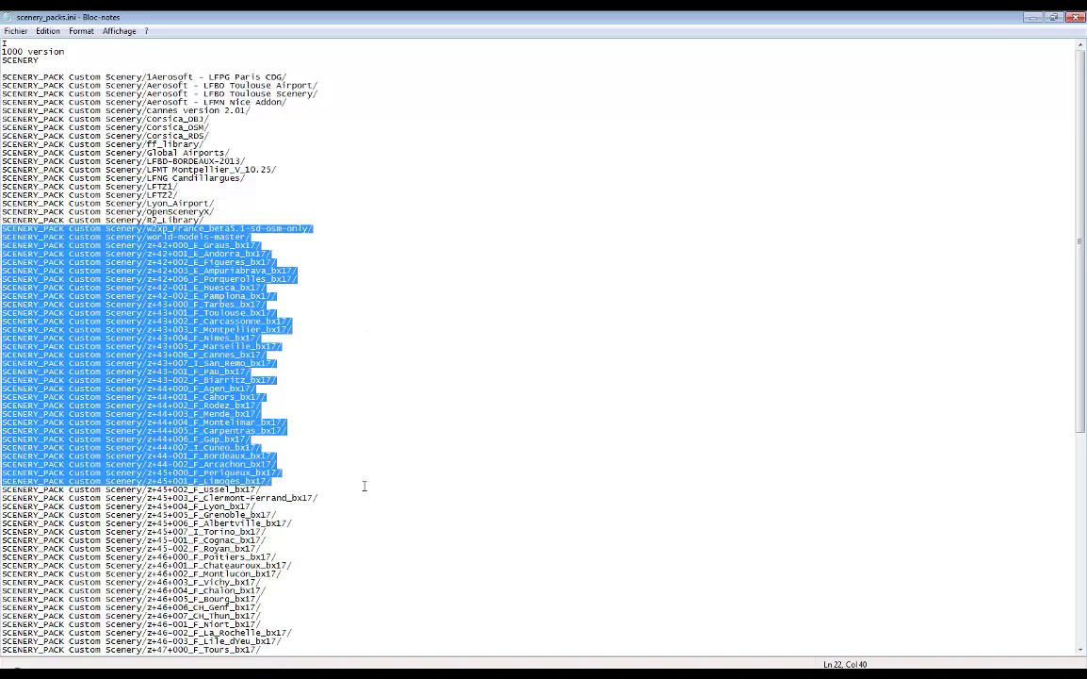
left_click(364, 485)
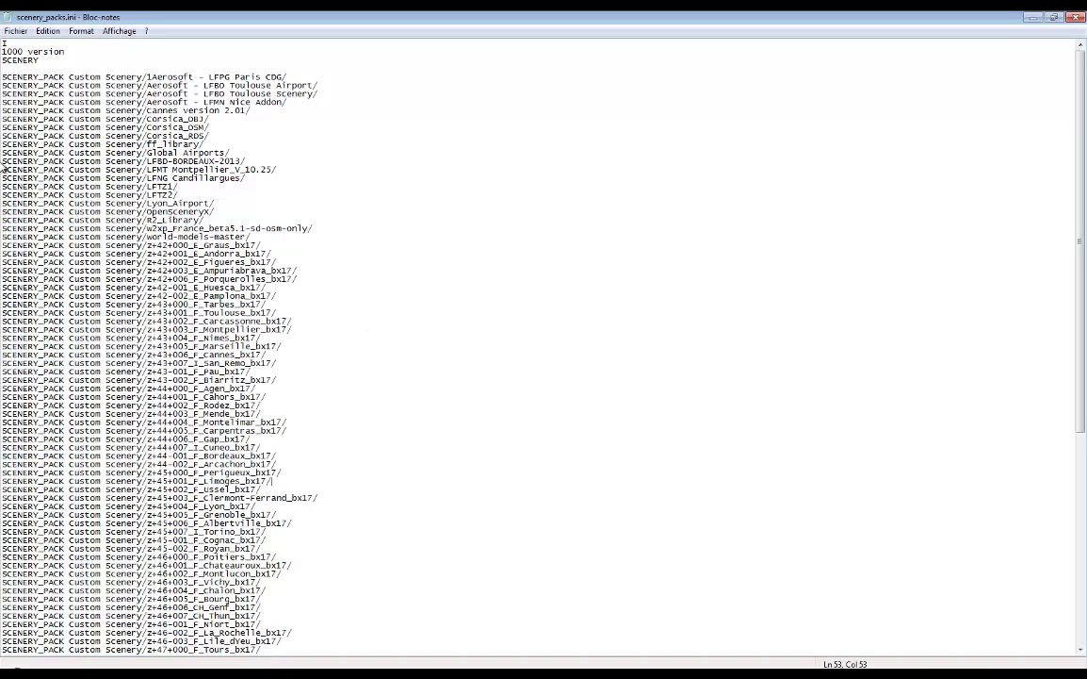
left_click(1033, 17)
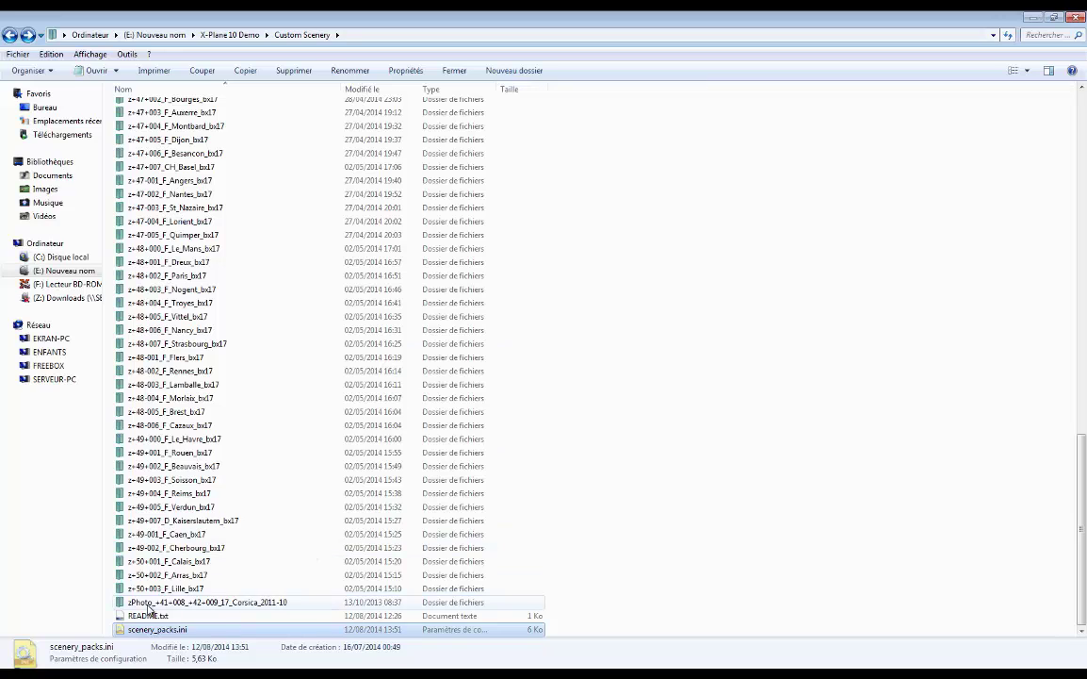
Delete scenery_packs.ini from the Custom Scenery folder and return to the start of the folder list
key("Delete")
key("Return")
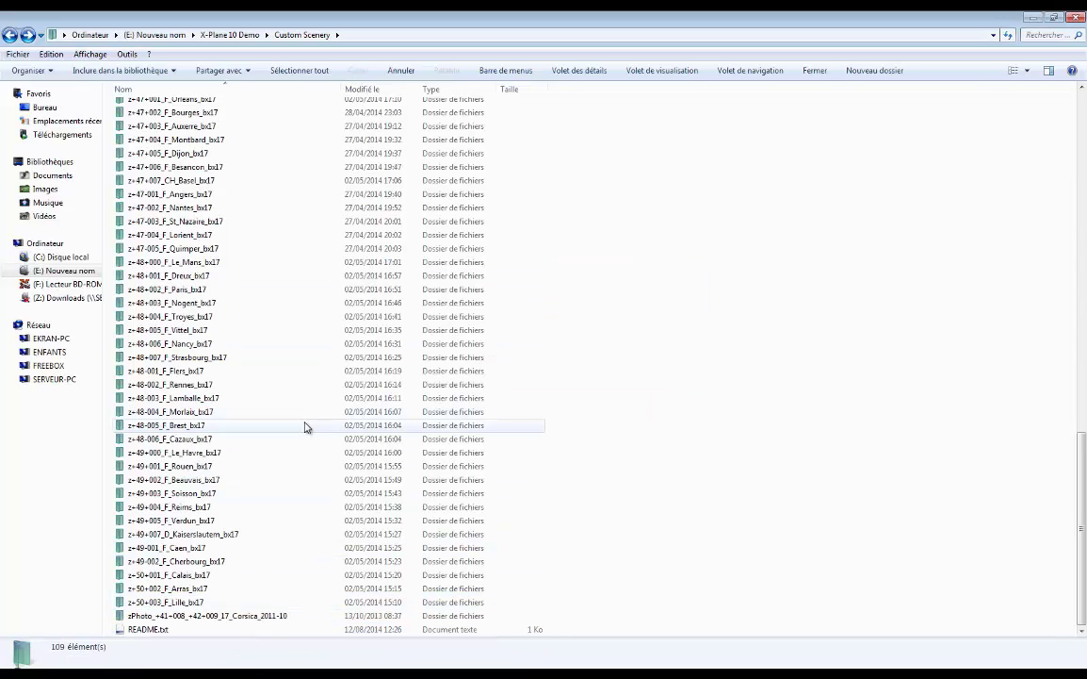
scroll(249, 276, "up", 15)
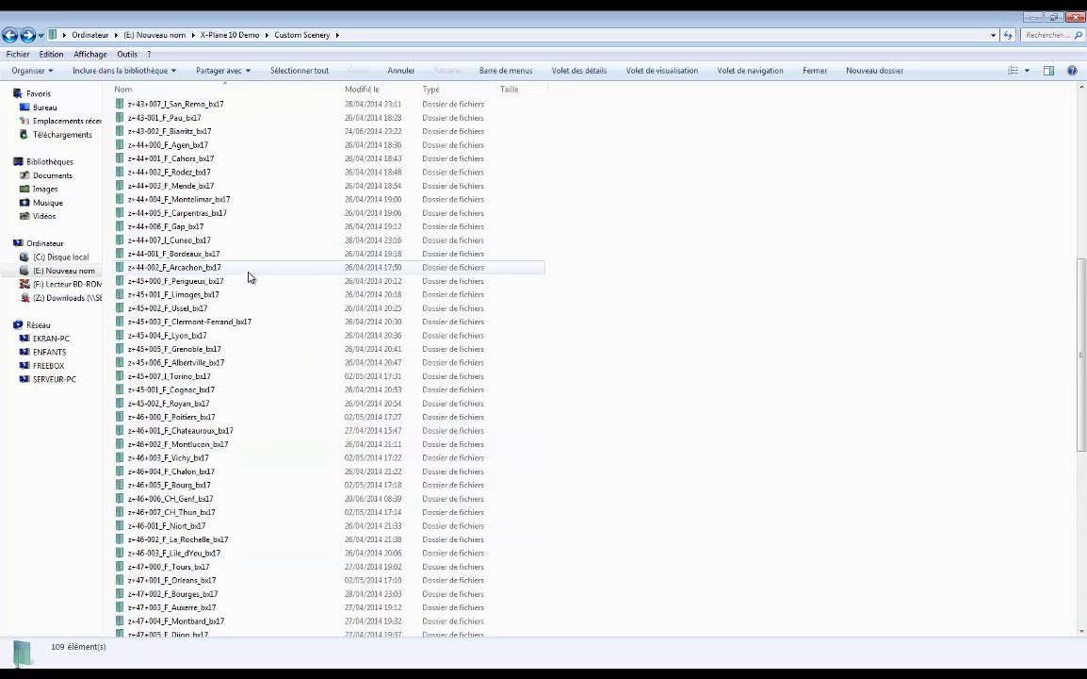
scroll(151, 367, "up", 7)
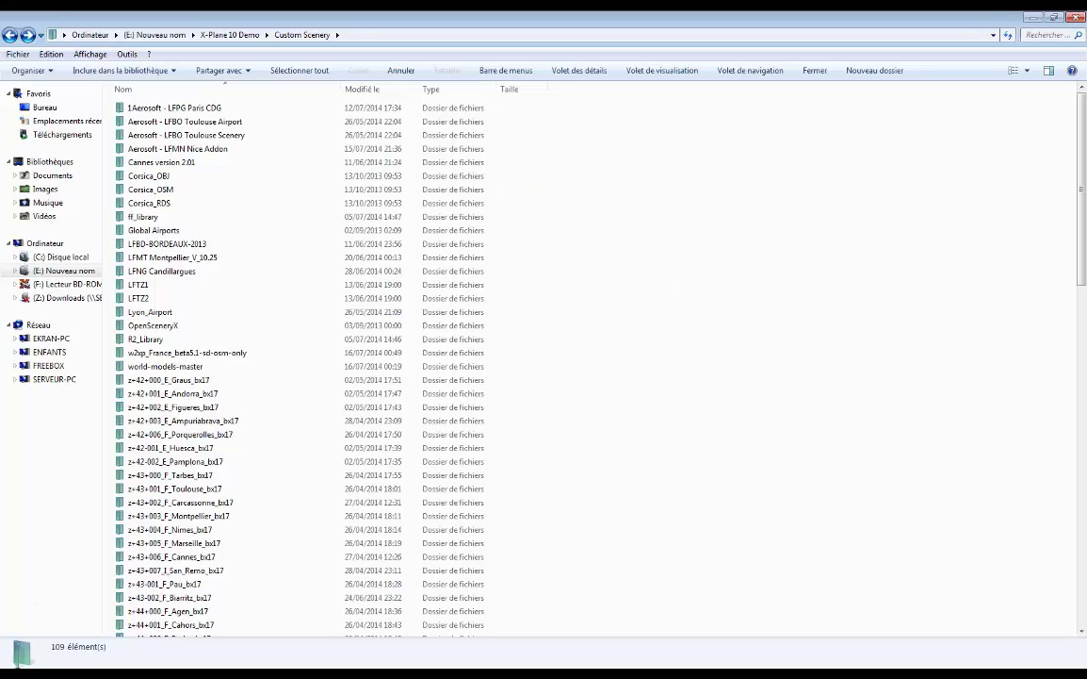
Switch to Firefox and open the SkyMAXX Pro page on the already open Maxx-XP site
left_click(24, 673)
left_click(142, 654)
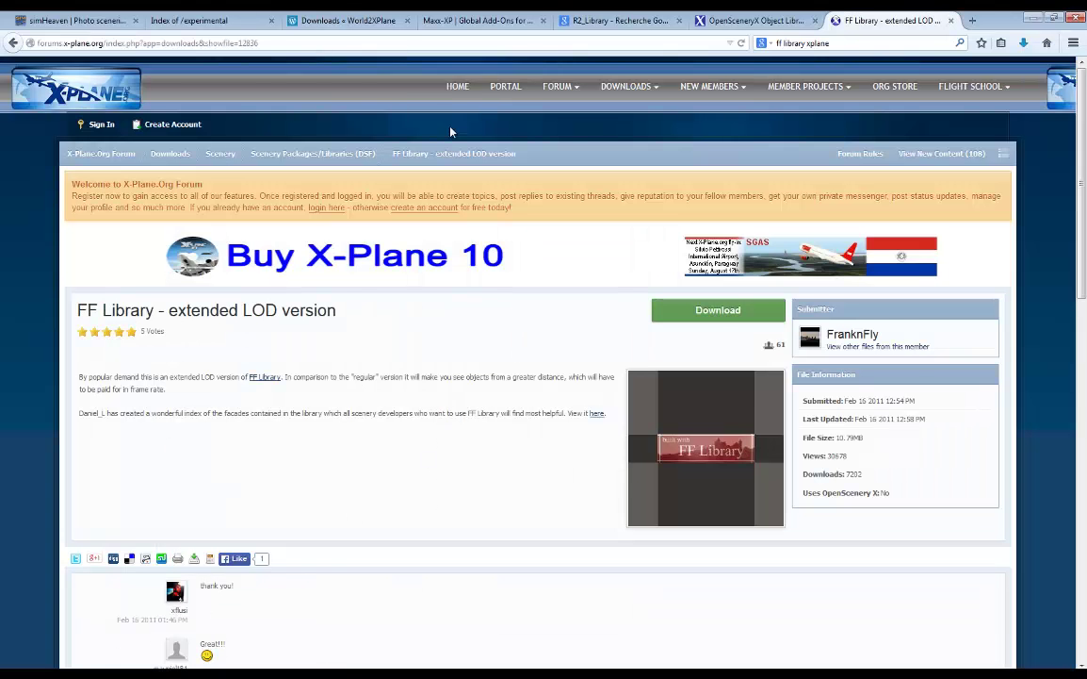
left_click(415, 20)
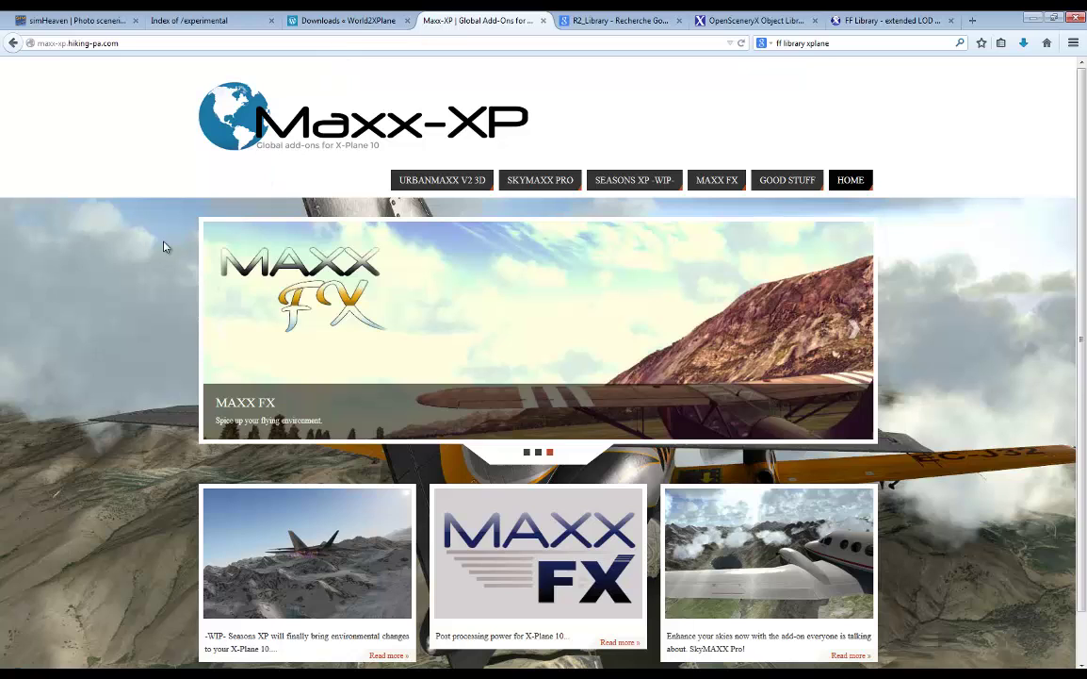
left_click(551, 185)
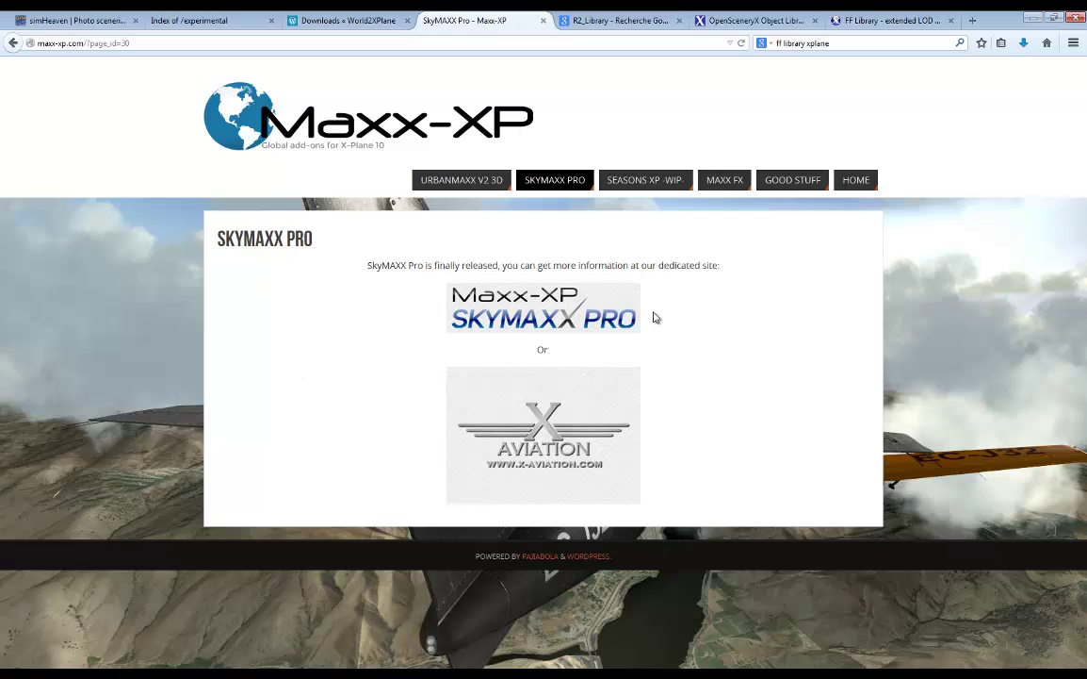
Open the MAXX FX page, view its first comparison image full size, and look through the theme gallery
left_click(729, 179)
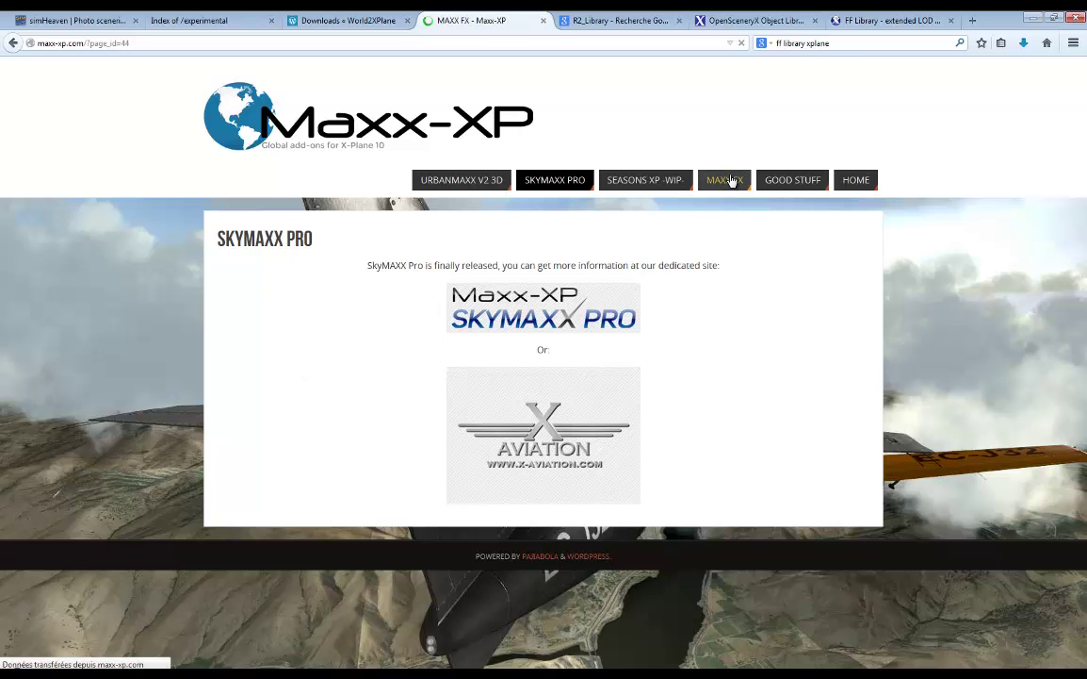
scroll(313, 407, "down", 3)
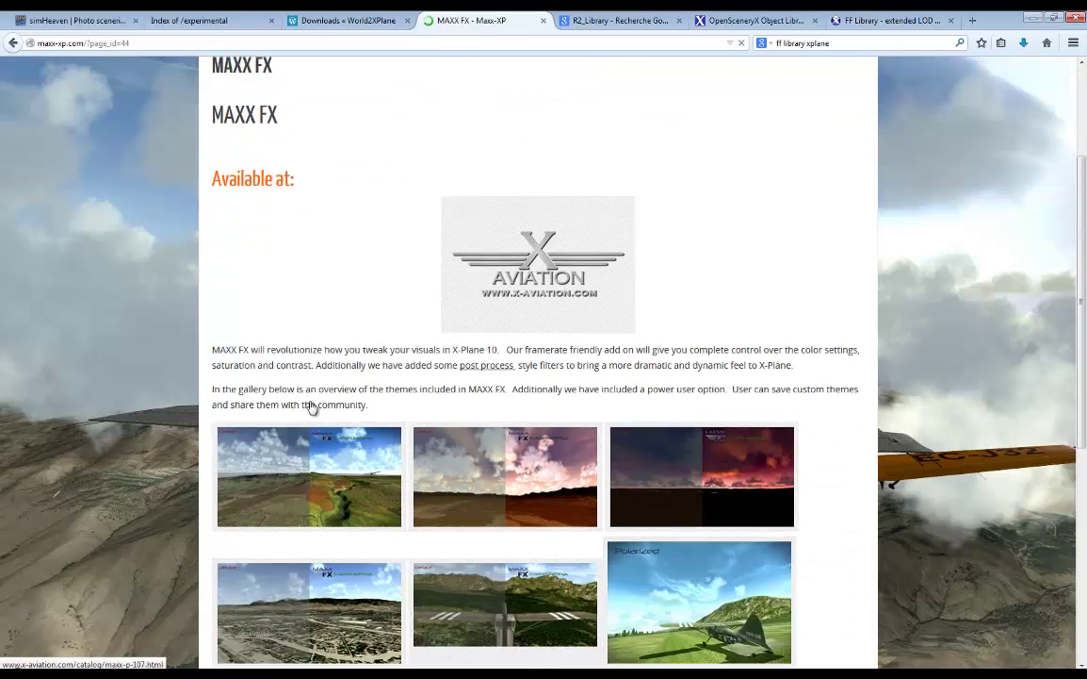
left_click(356, 381)
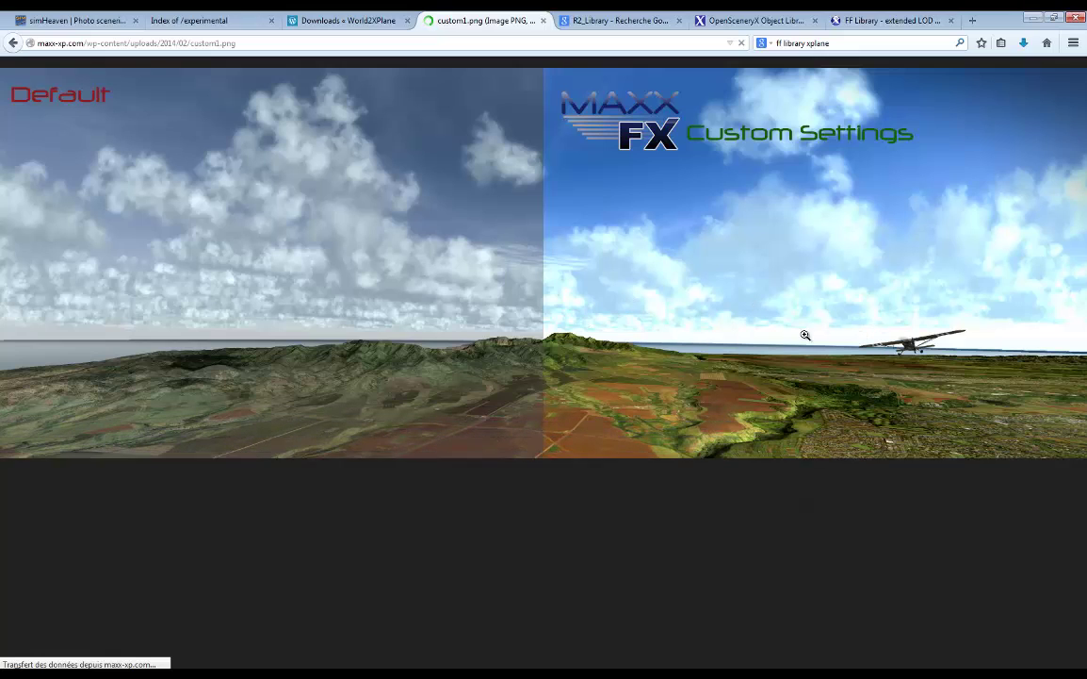
left_click(13, 42)
scroll(497, 350, "down", 3)
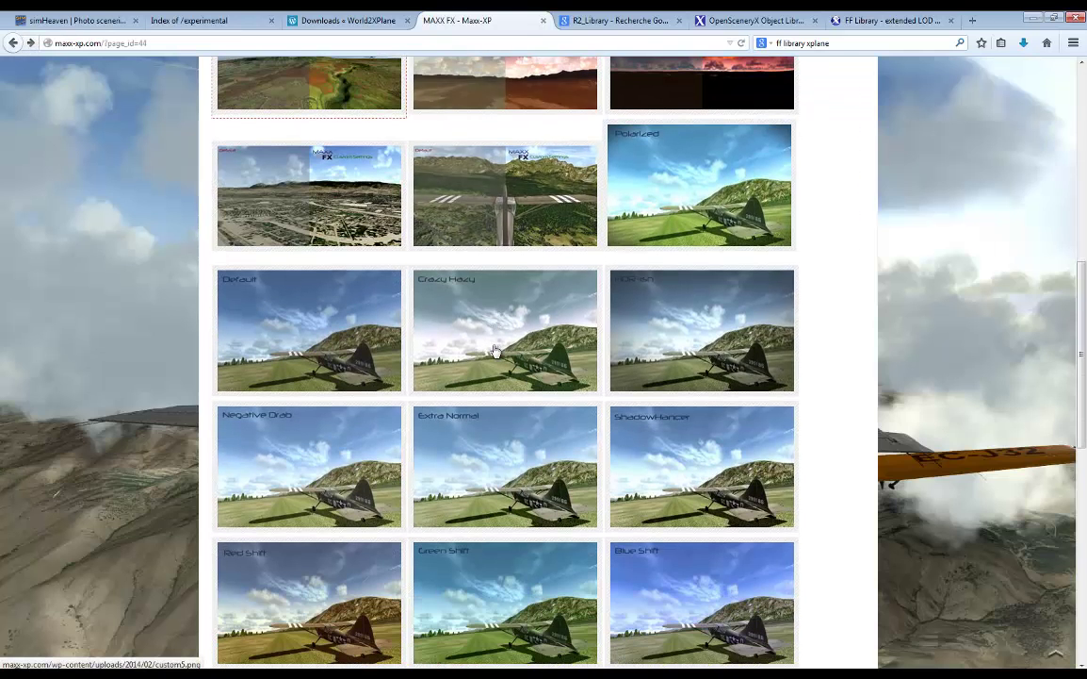
scroll(826, 417, "up", 2)
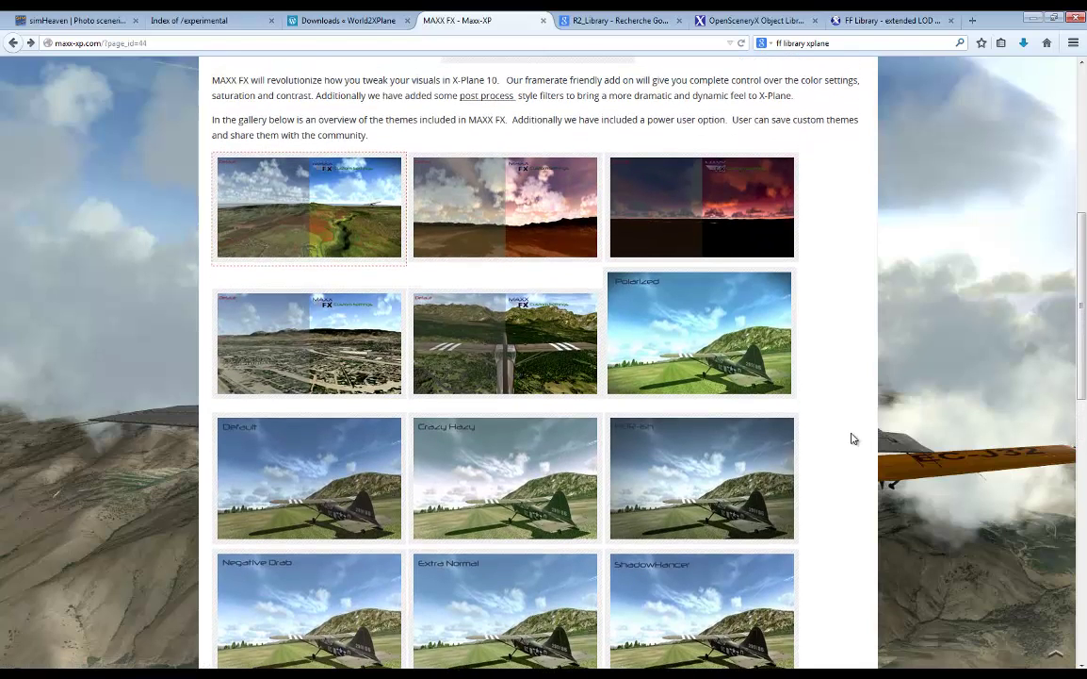
scroll(851, 439, "up", 6)
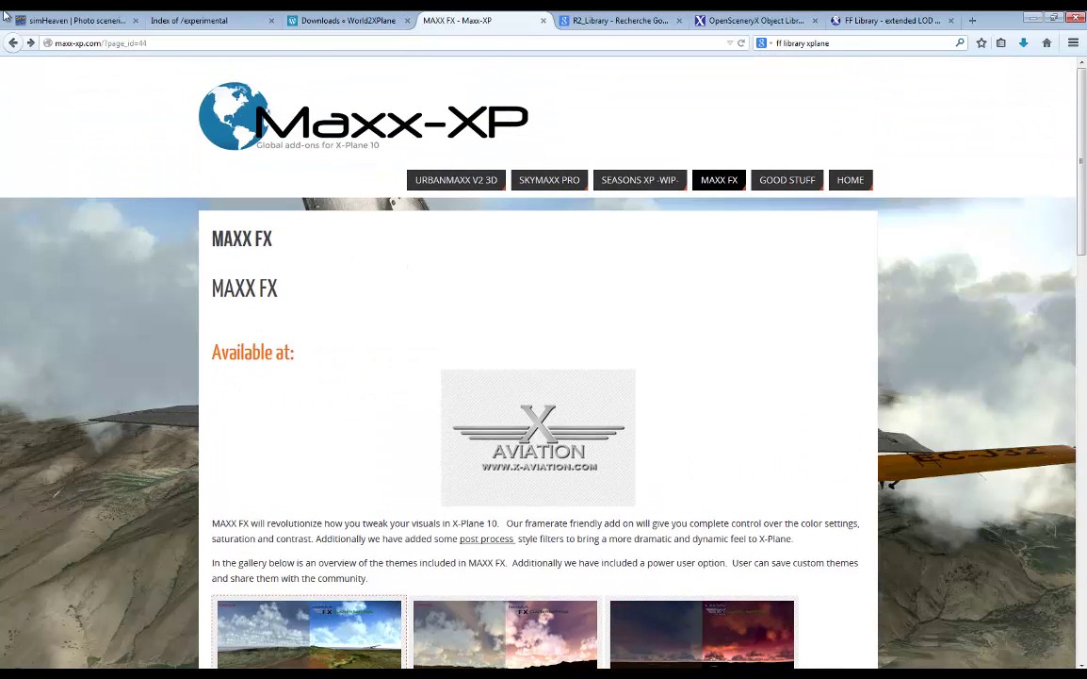
Switch to Windows Explorer and open the Resources/plugins folder of X-Plane 10 Demo
key("alt+Tab")
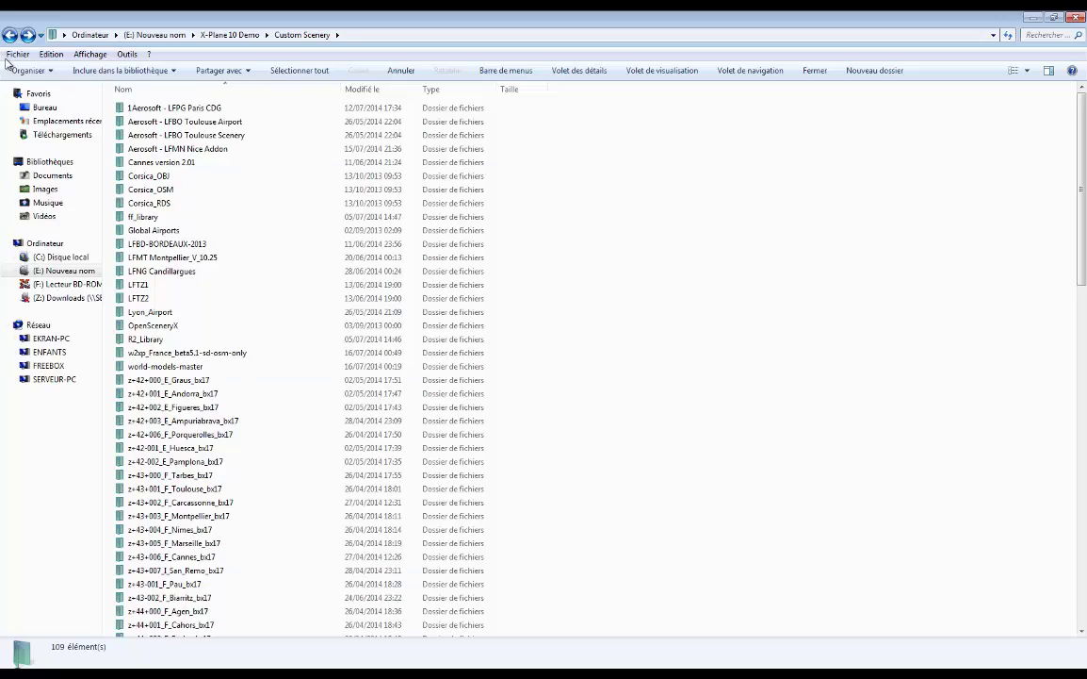
left_click(11, 35)
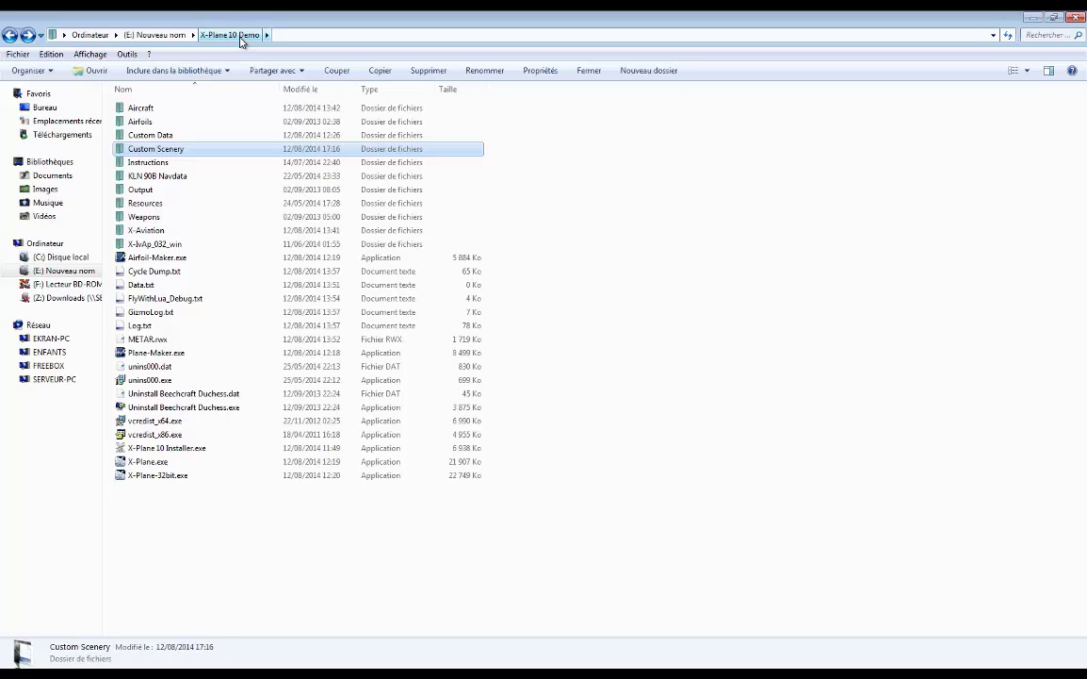
double_click(162, 204)
double_click(163, 204)
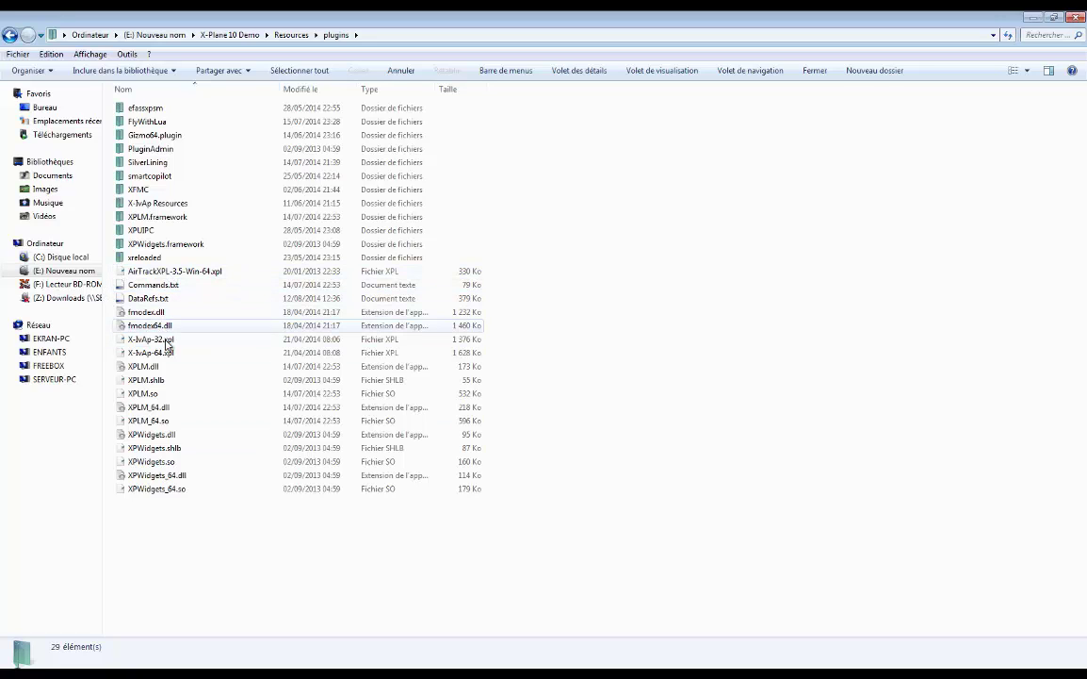
Look at the contents of the Scripts folder inside FlyWithLua and return to the plugins folder
double_click(159, 125)
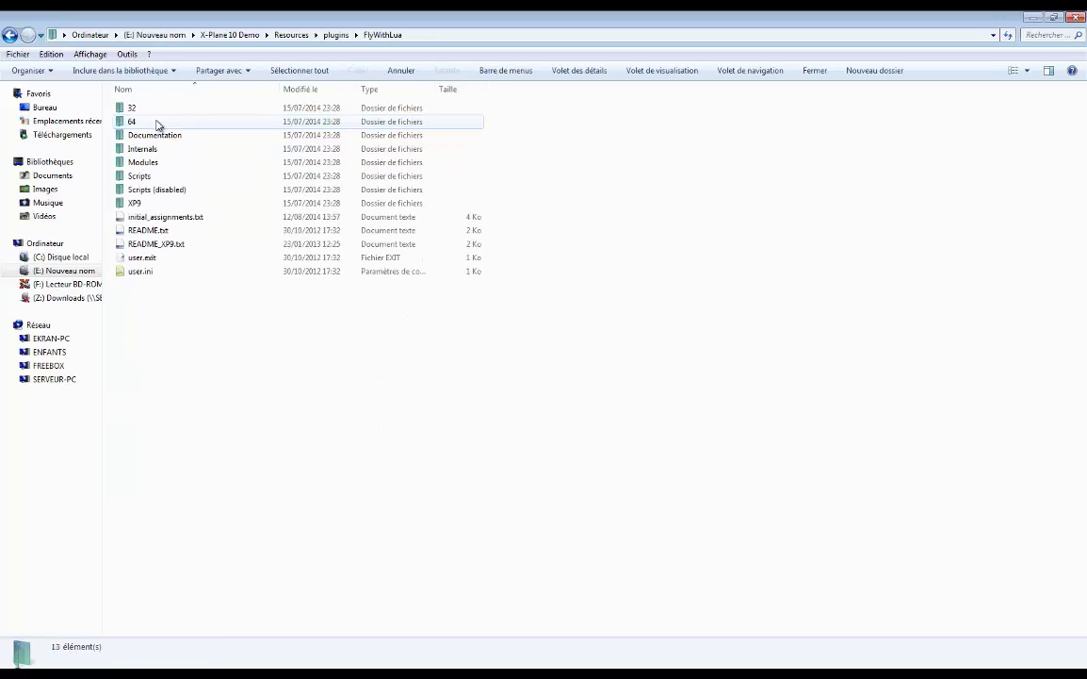
double_click(168, 180)
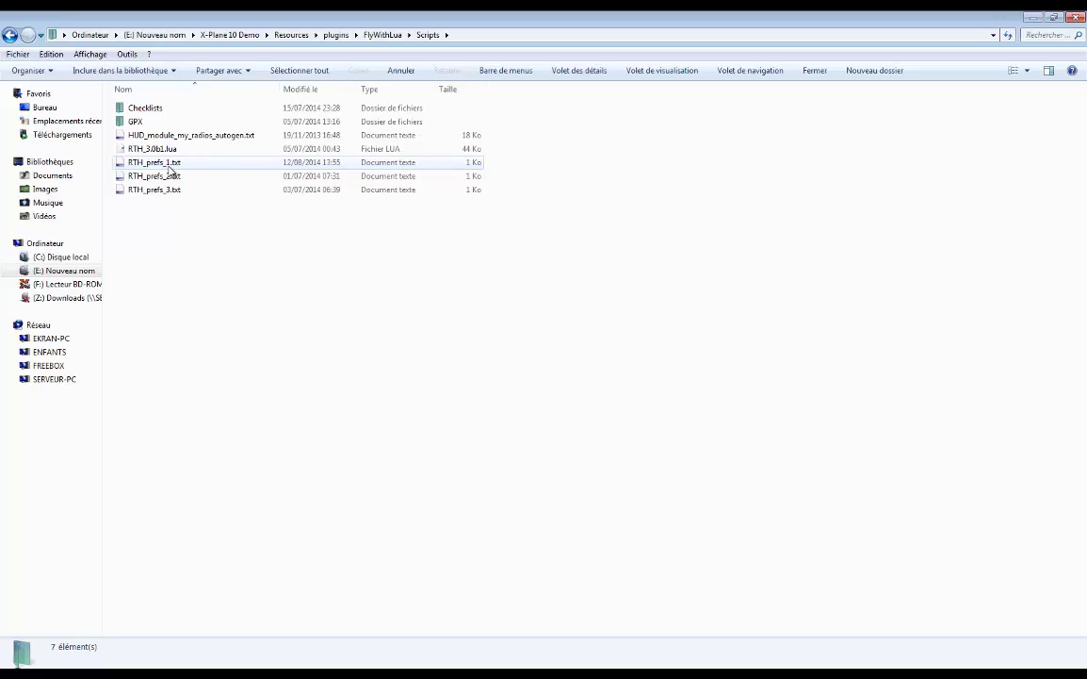
left_click(9, 36)
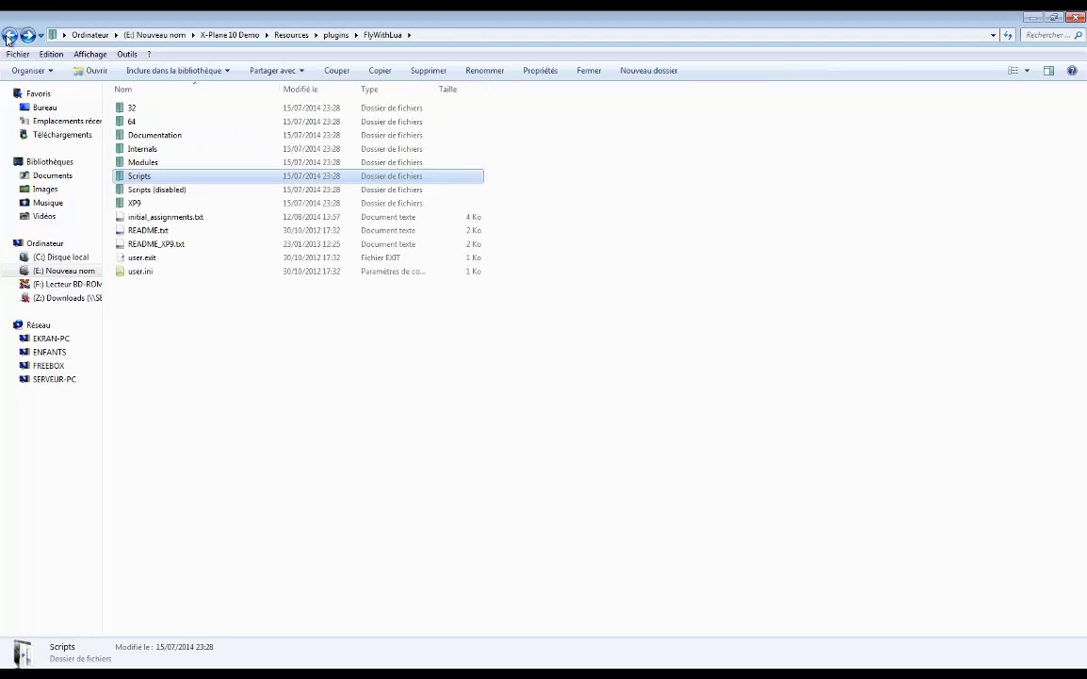
left_click(9, 35)
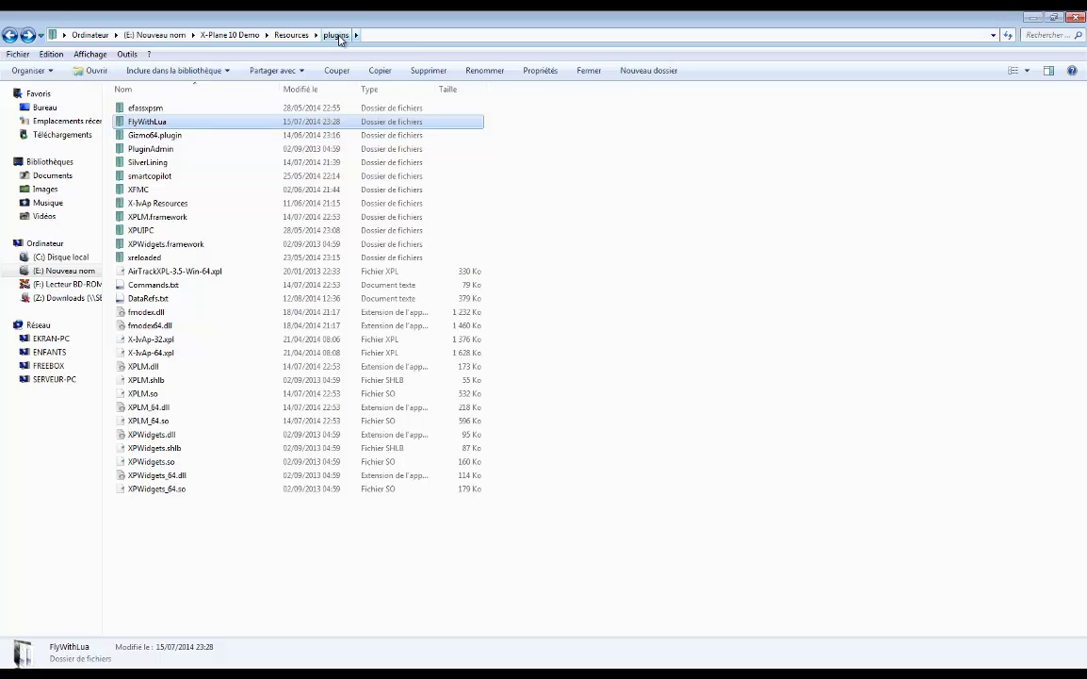
Show the path to the FlyWithLua Scripts folder once more and go back up to the Resources folder
double_click(147, 123)
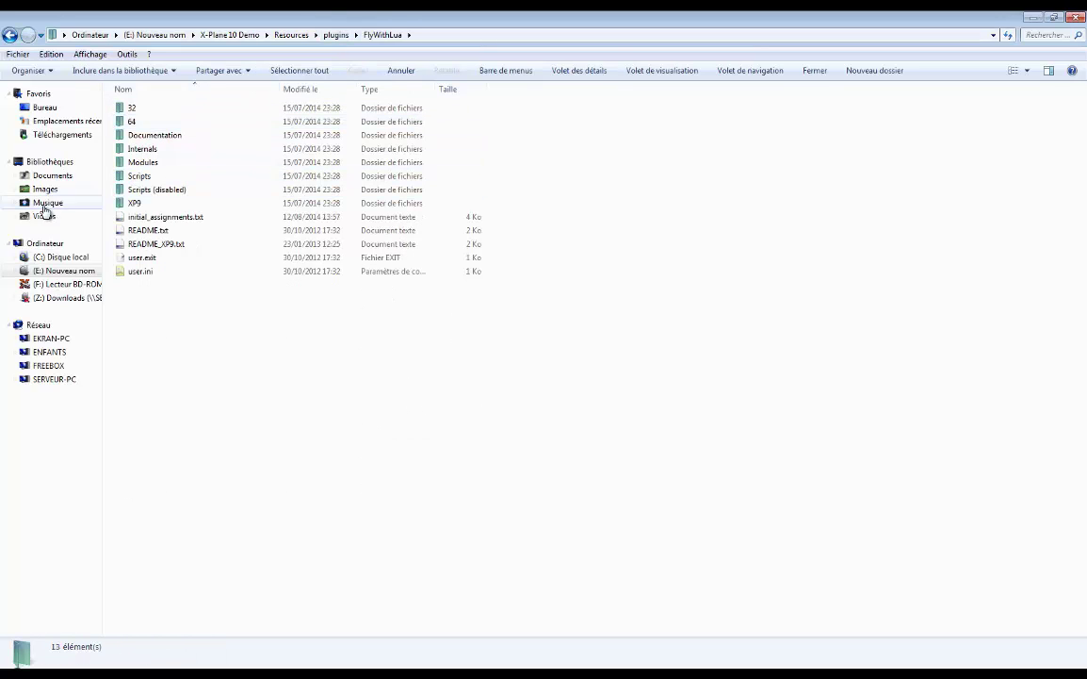
double_click(140, 176)
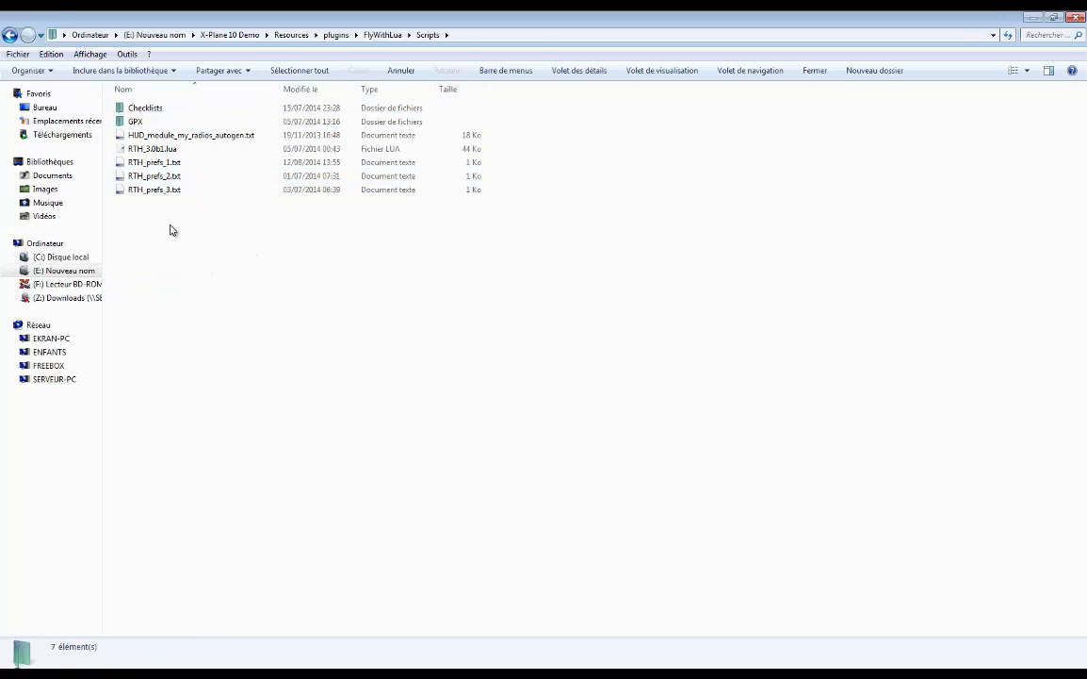
left_click(9, 38)
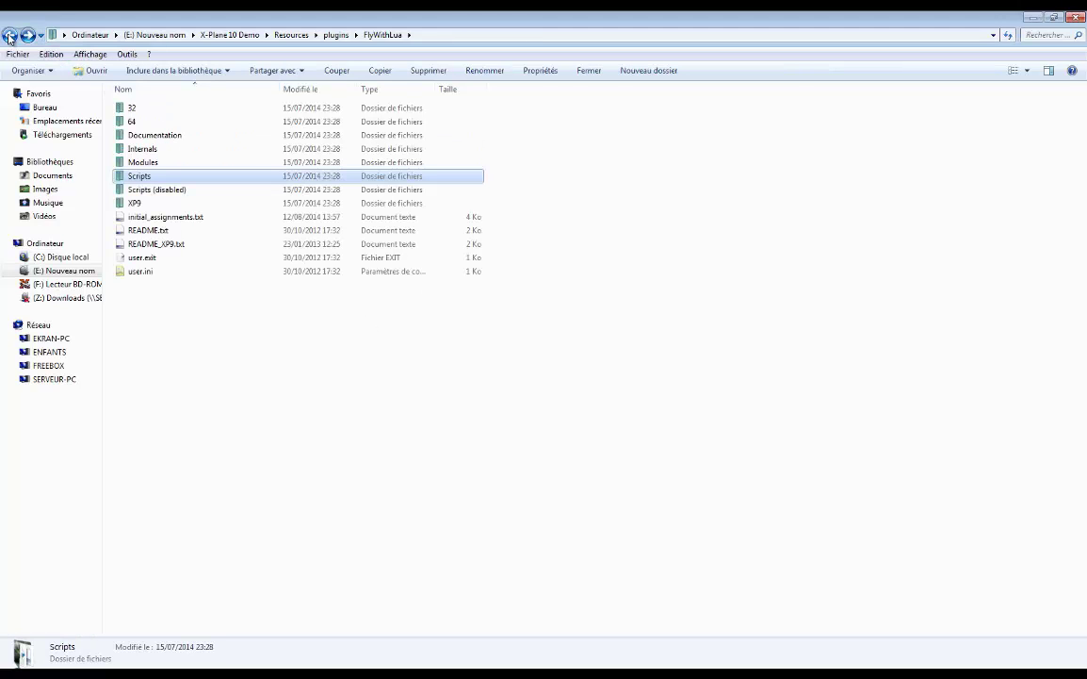
left_click(9, 38)
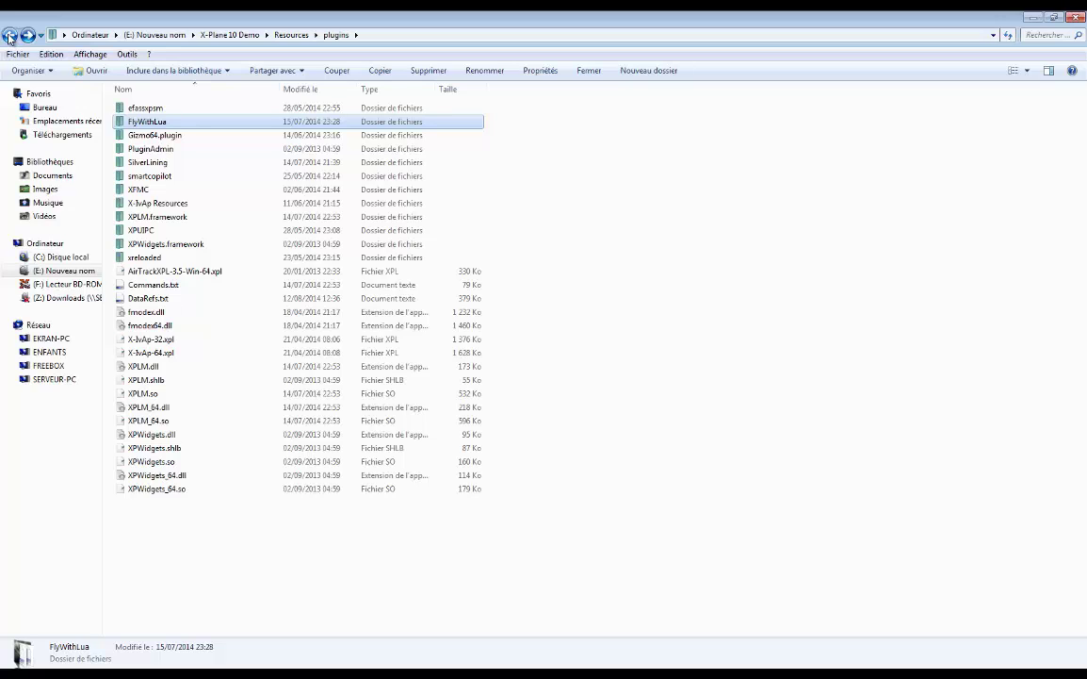
left_click(8, 38)
left_click(132, 533)
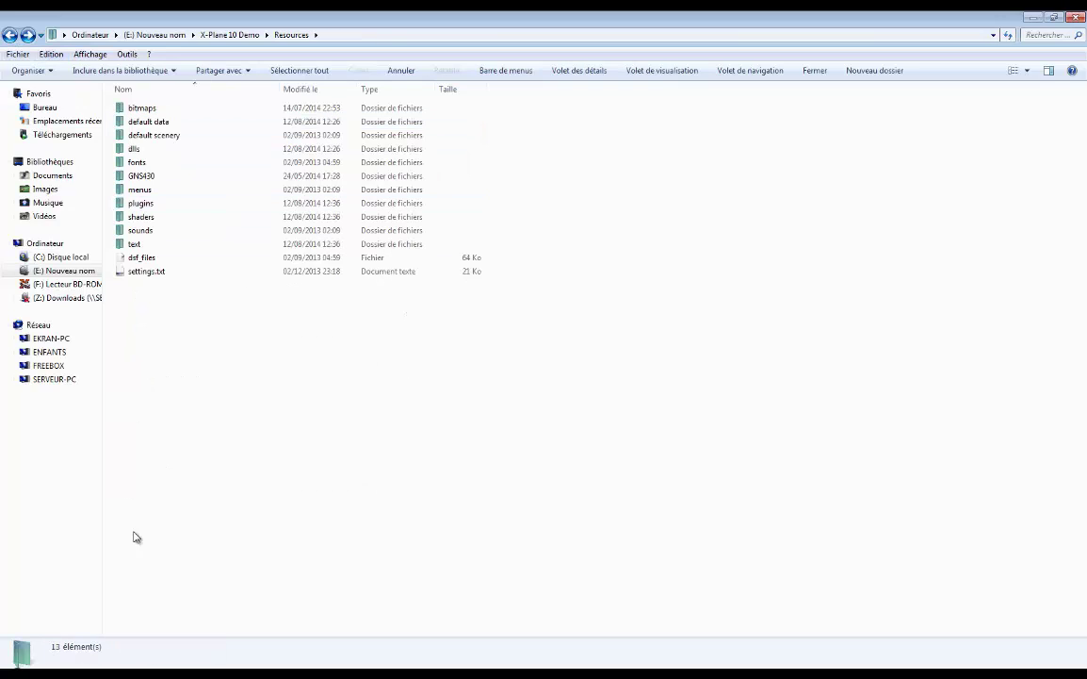
Switch to Firefox, search the web for "headshack xplane" in a new tab, and follow the suggested spelling "headshack x plane"
left_click(113, 650)
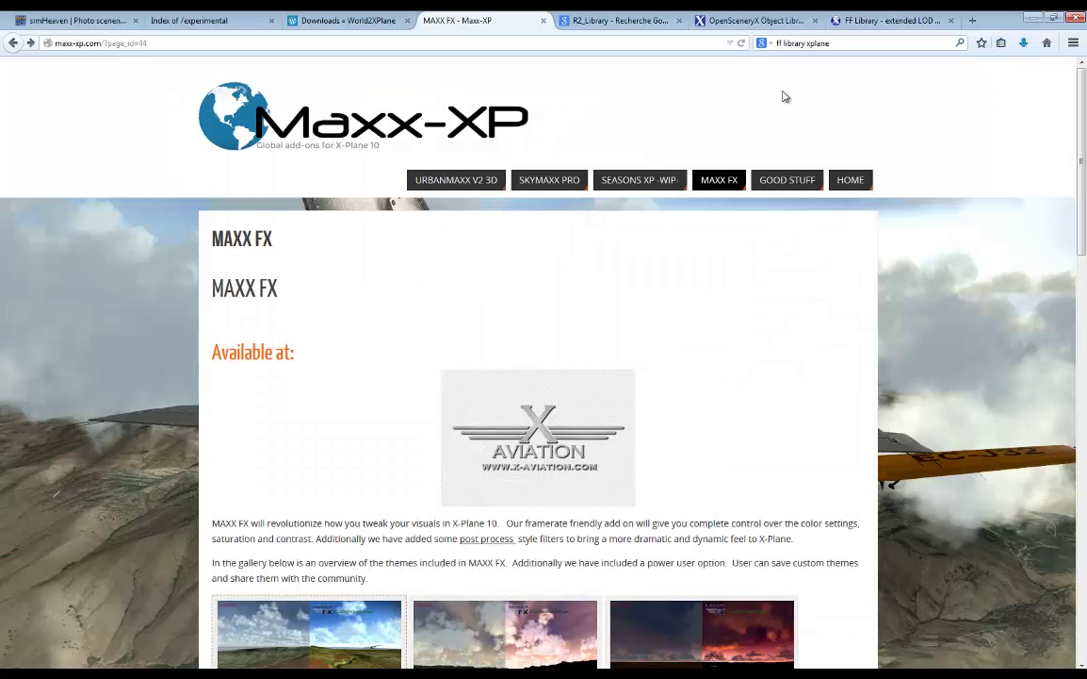
key("ctrl+t")
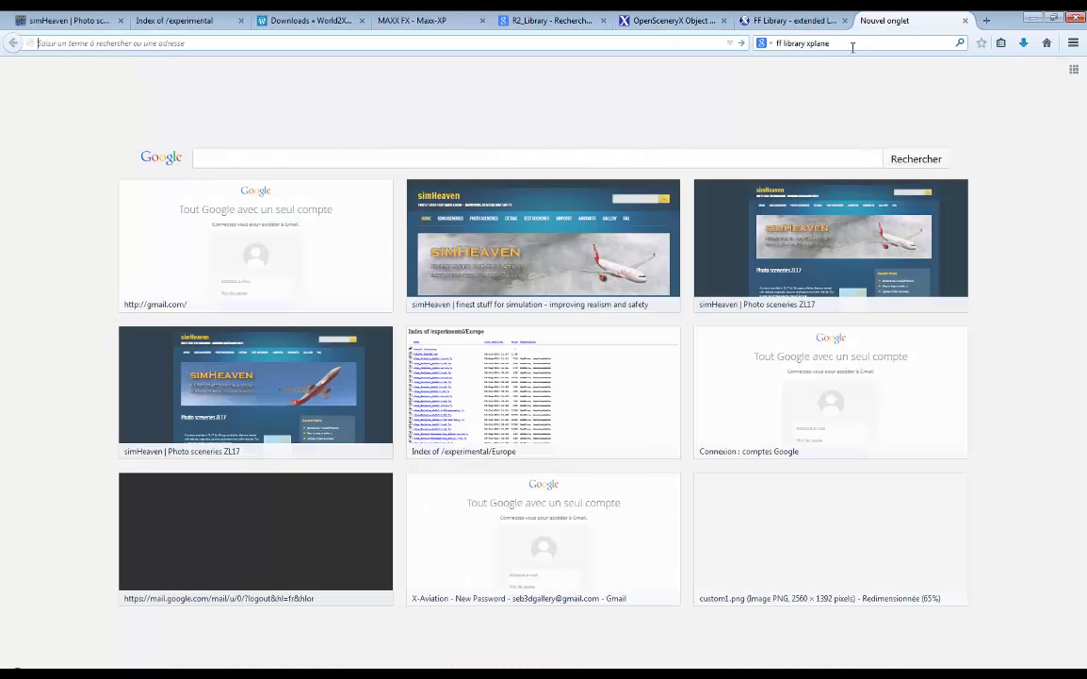
left_click(853, 44)
type("head")
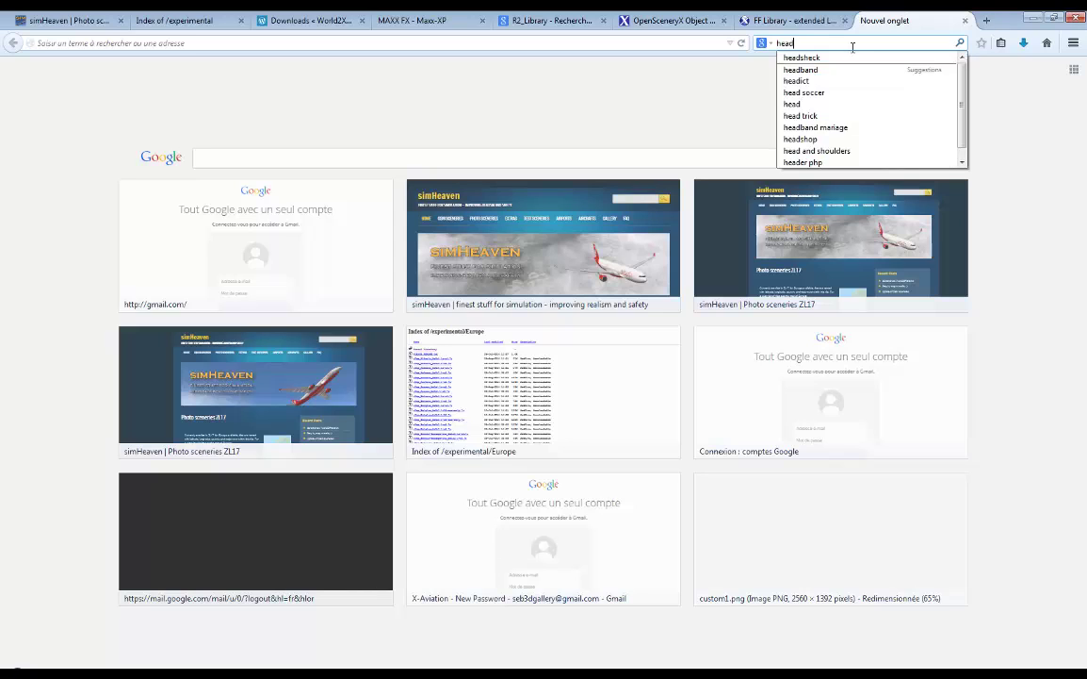
key("Down")
key("Left")
key("Left")
key("Left")
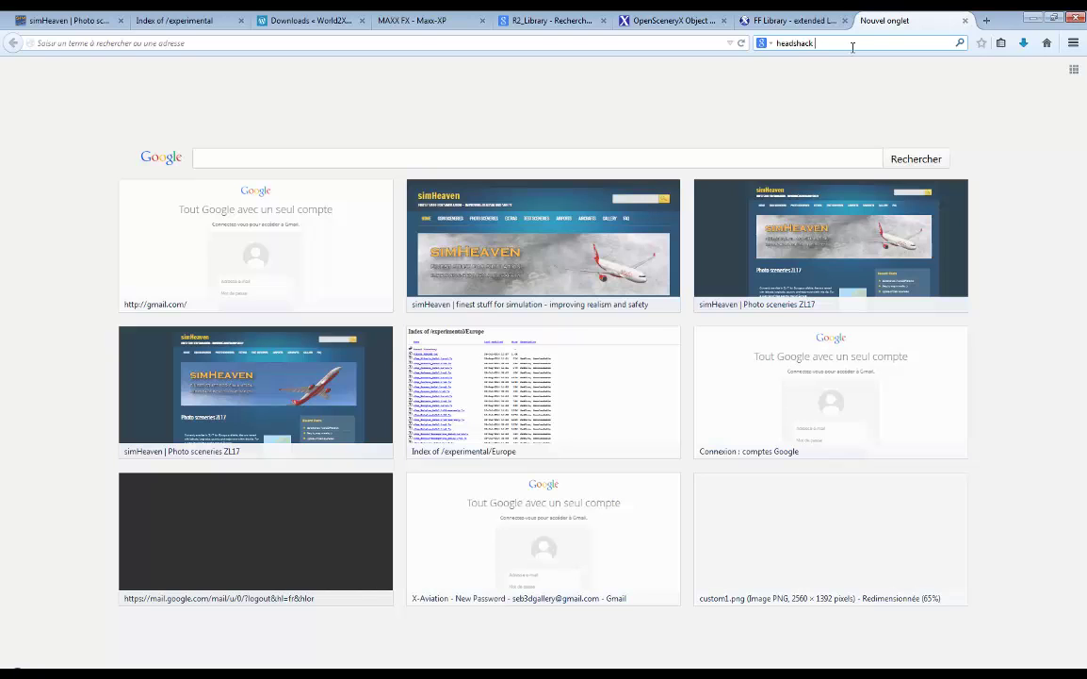
type("e")
key("Return")
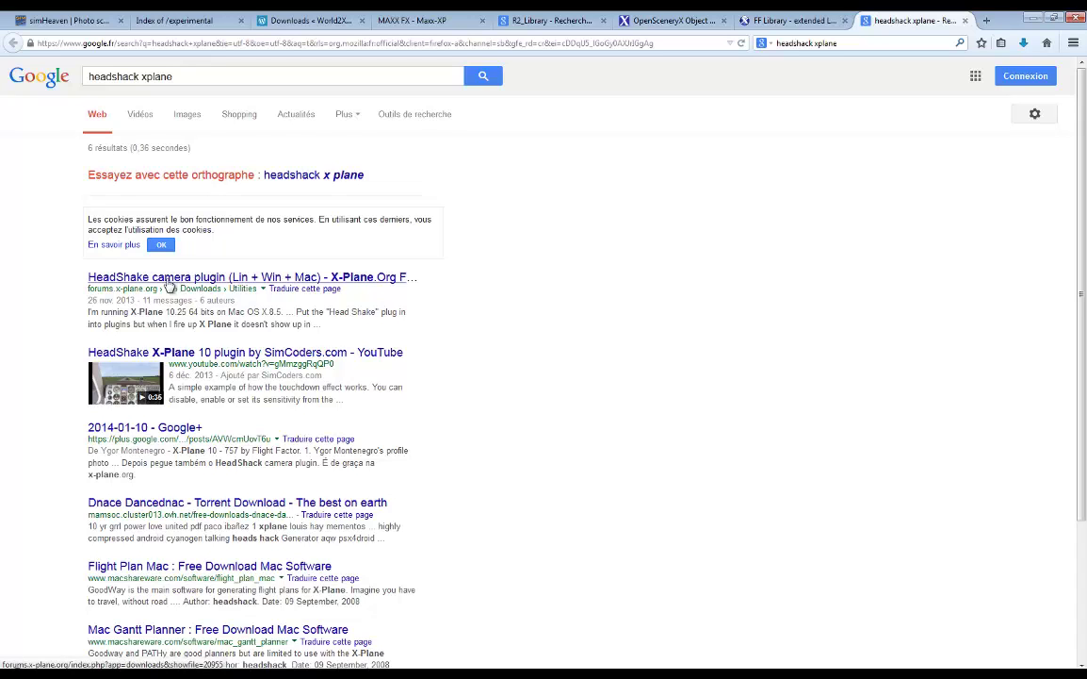
left_click(344, 174)
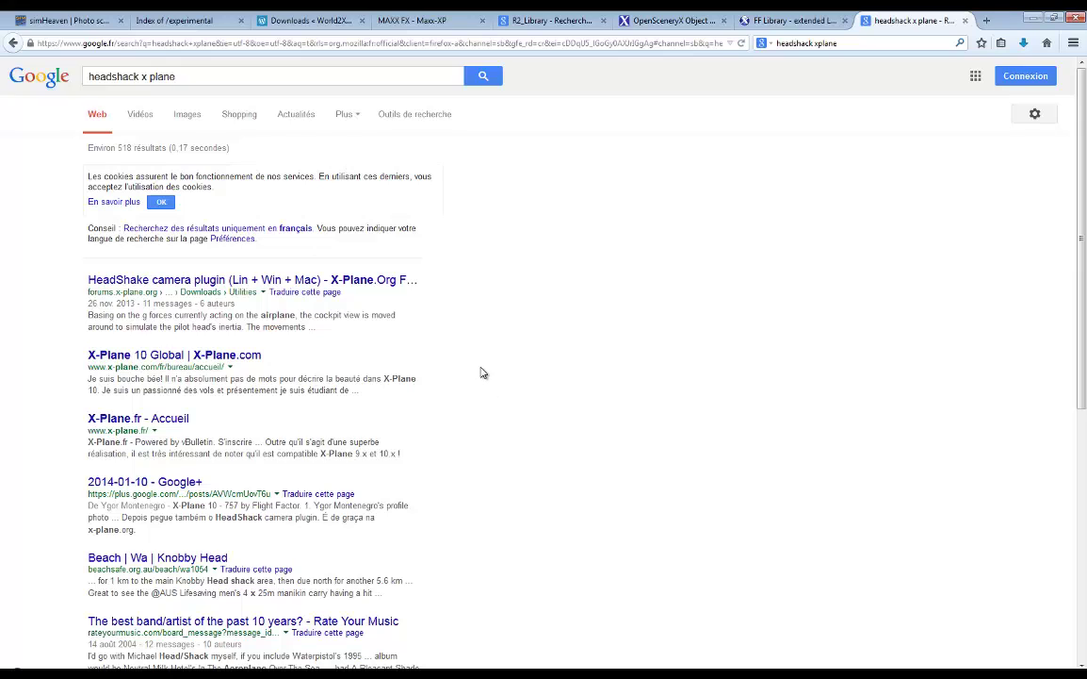
Refine the web search to "headshack x-plane" and open the HeadShake camera plugin page on the X-Plane.Org forum
left_click(145, 75)
key("BackSpace")
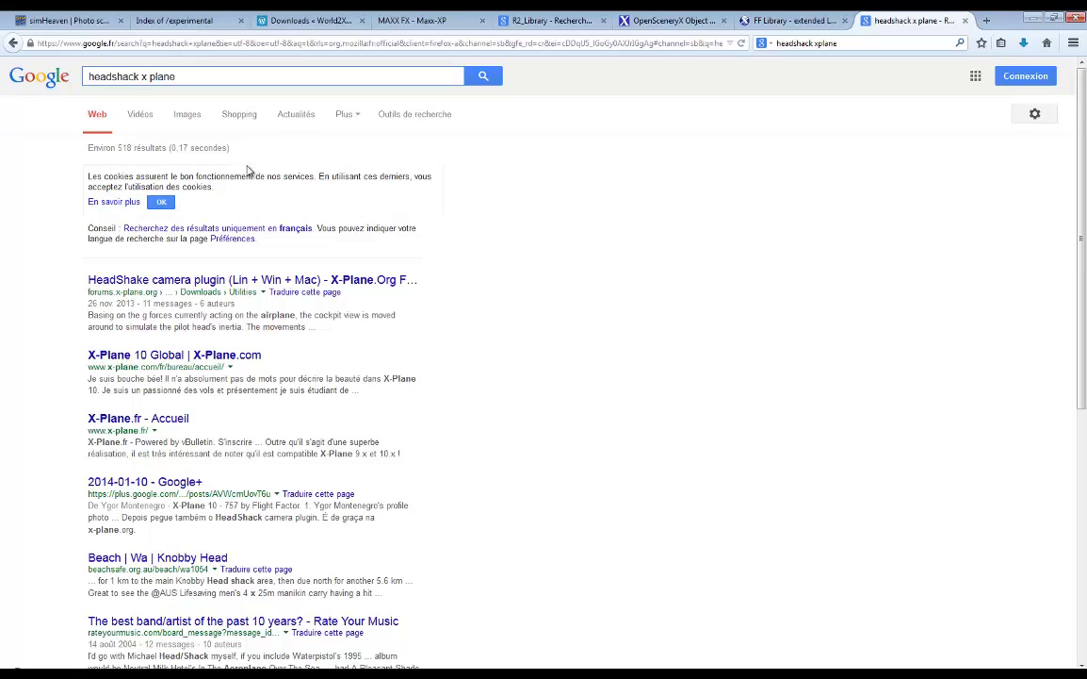
type("-")
key("Return")
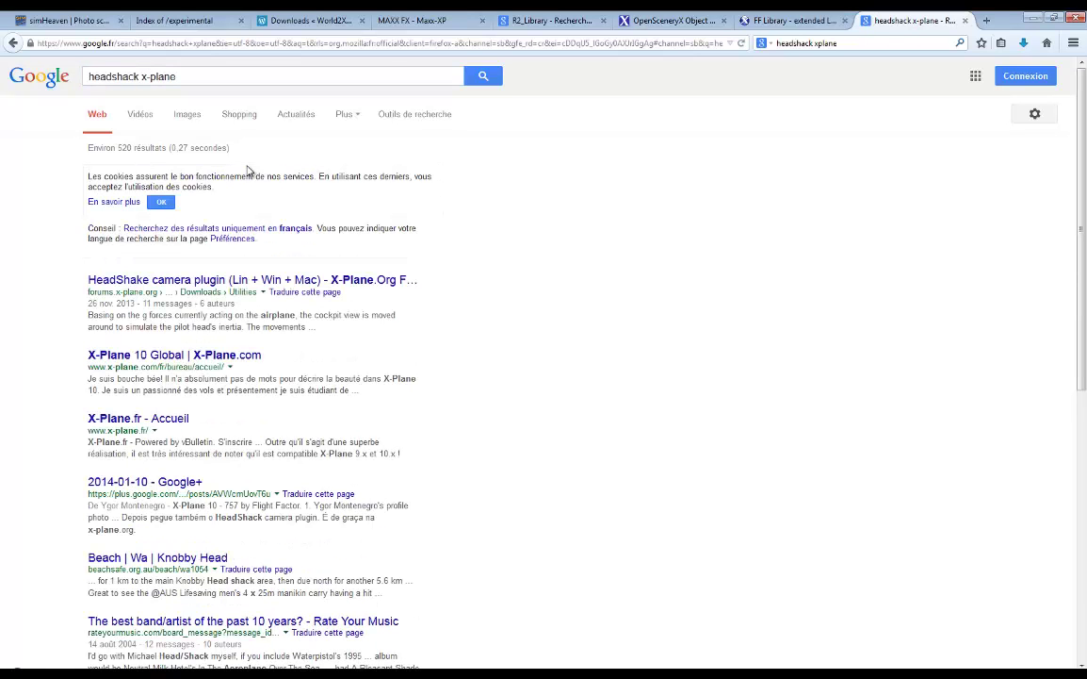
scroll(387, 431, "down", 3)
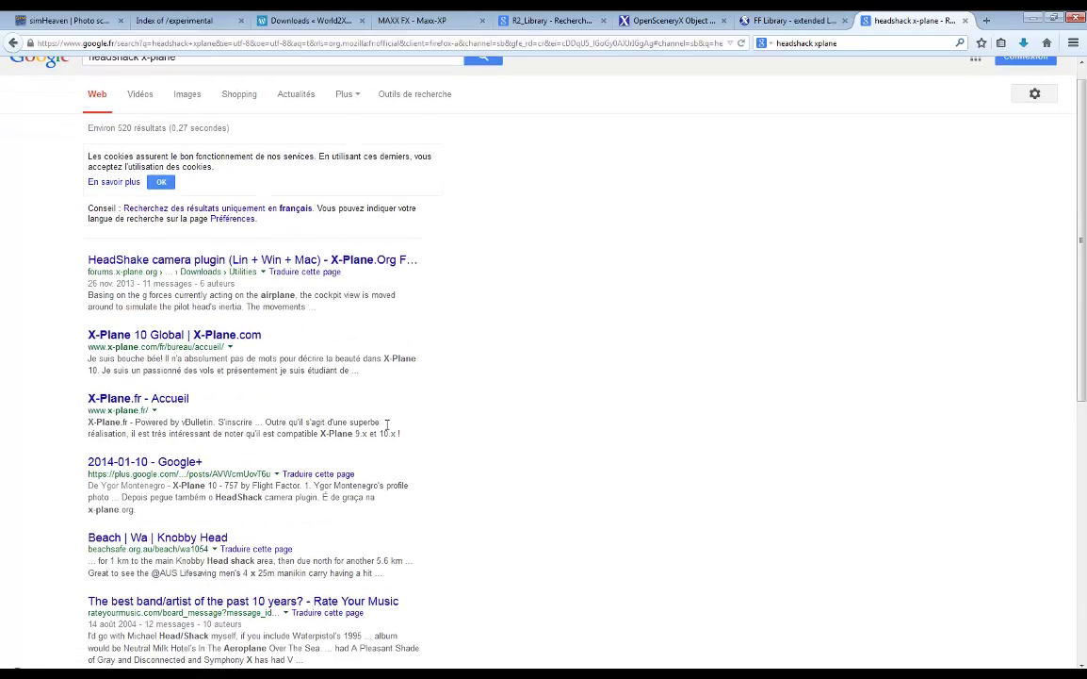
scroll(386, 431, "up", 2)
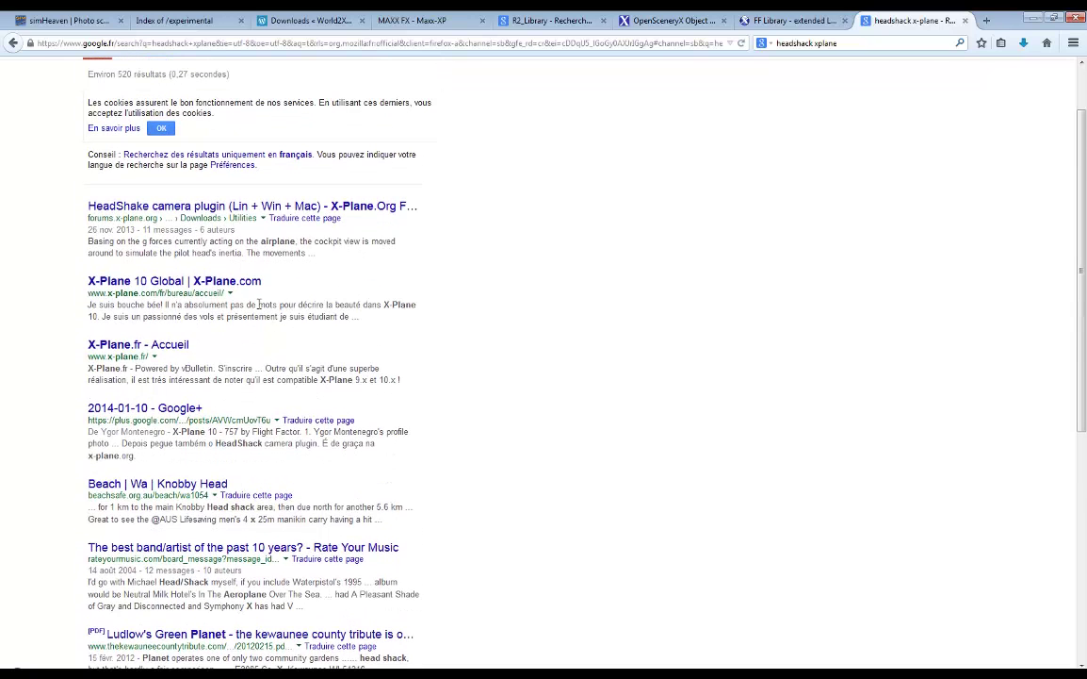
left_click(164, 208)
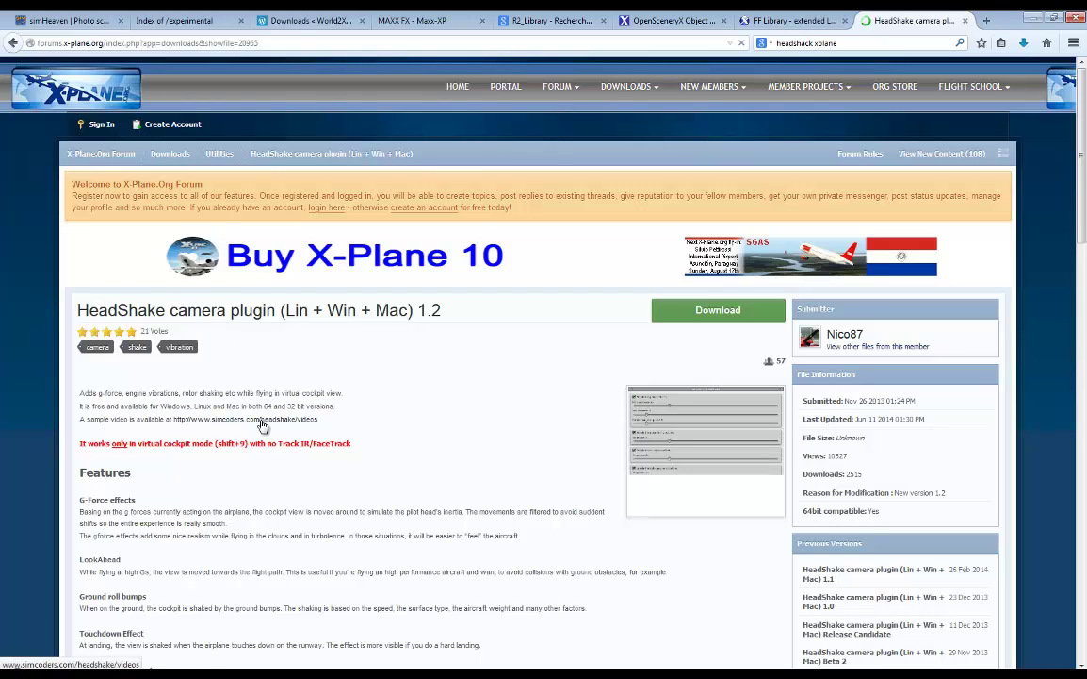
left_click(263, 426)
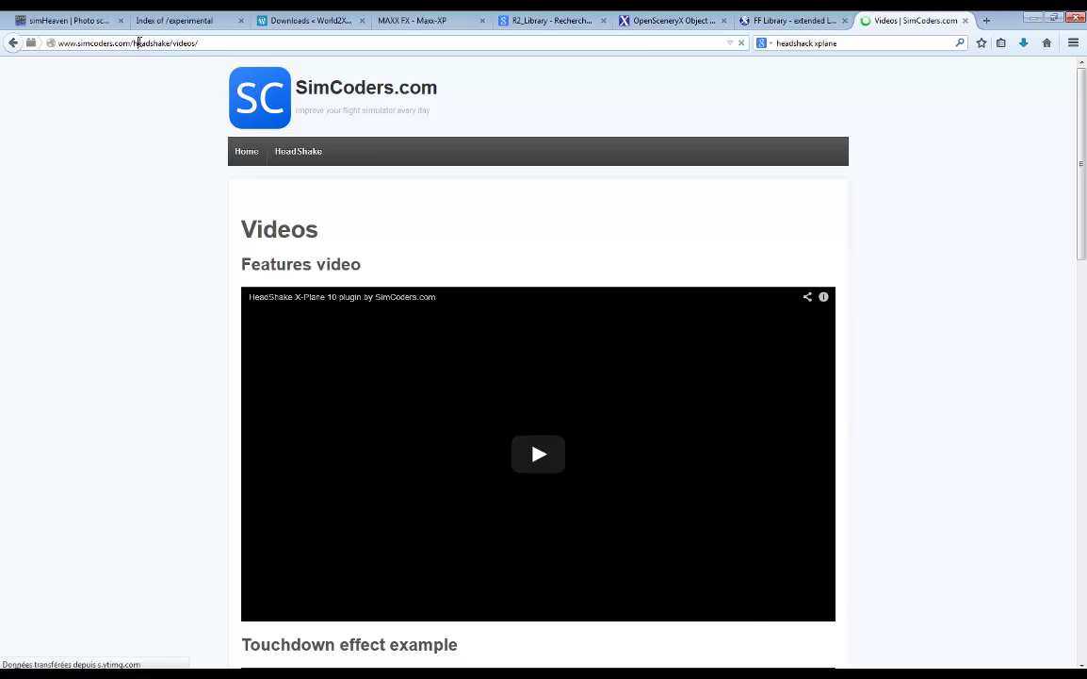
left_click(134, 42)
left_click_drag(133, 42, 432, 36)
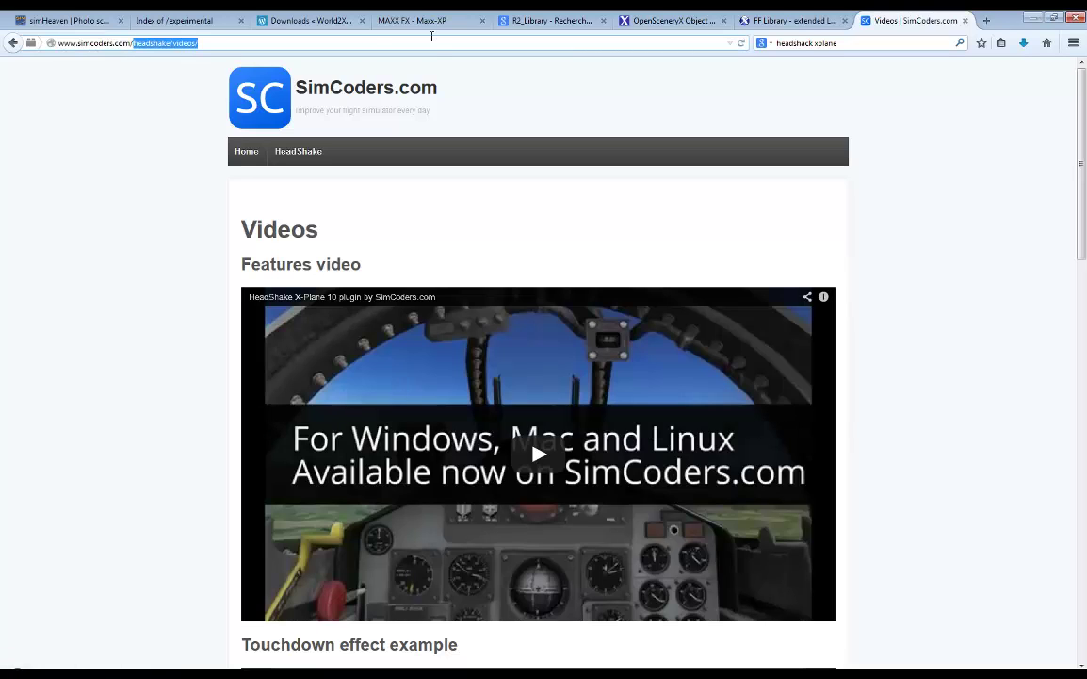
key("BackSpace")
key("Return")
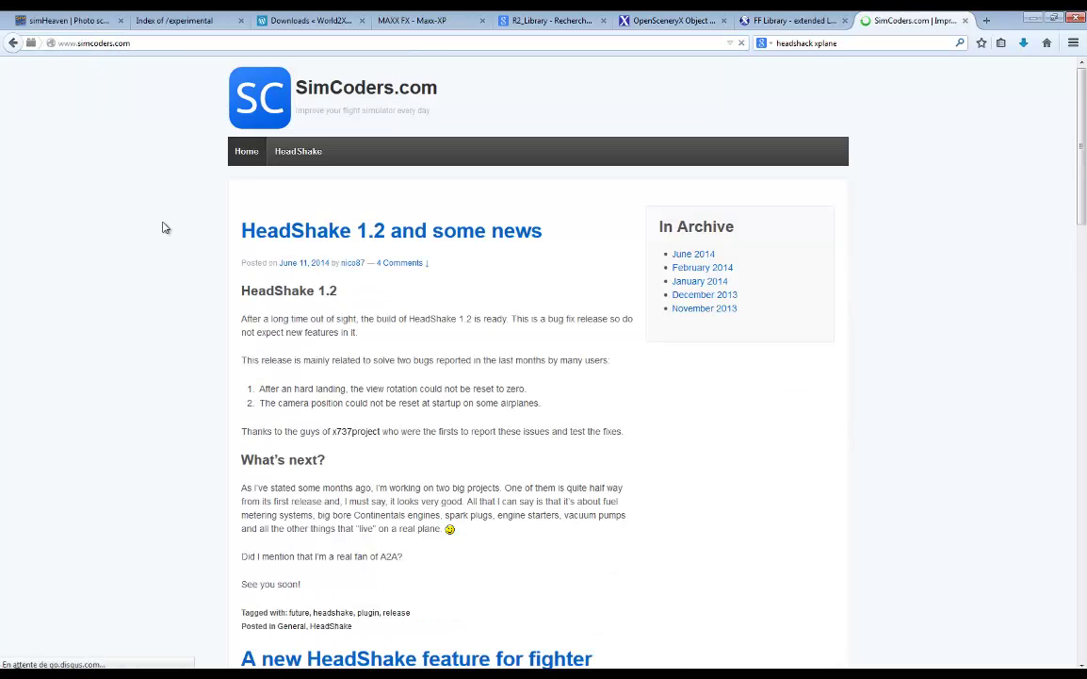
Go to the HeadShake Features and Download page and save HeadShake_1.2.zip to disk
scroll(90, 337, "down", 2)
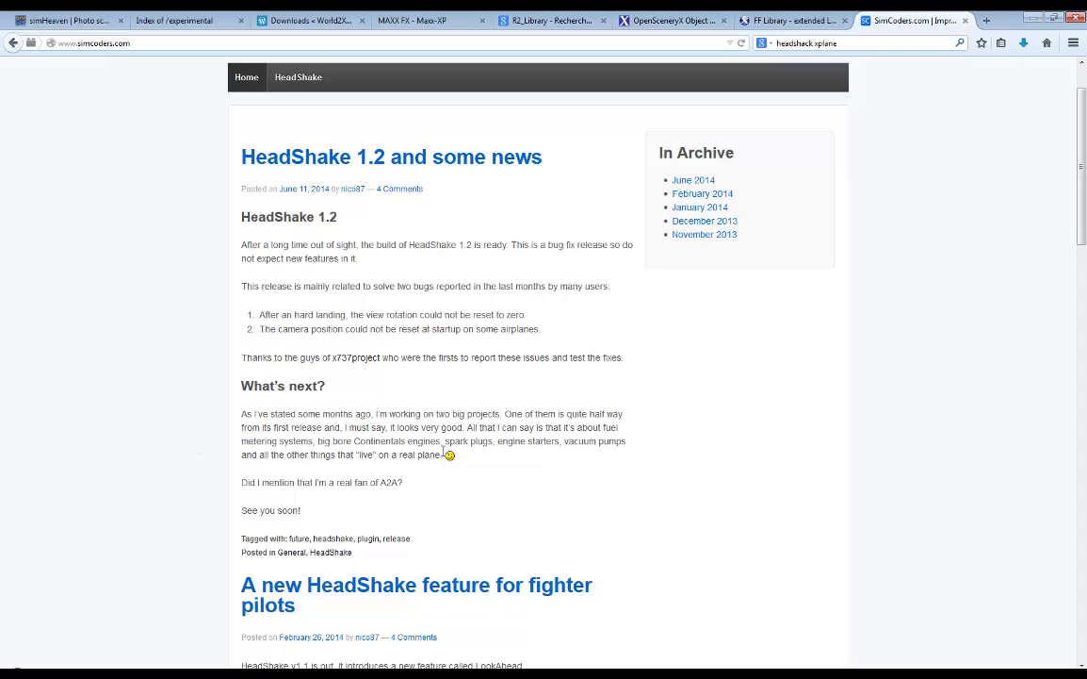
scroll(446, 454, "down", 3)
scroll(387, 454, "up", 5)
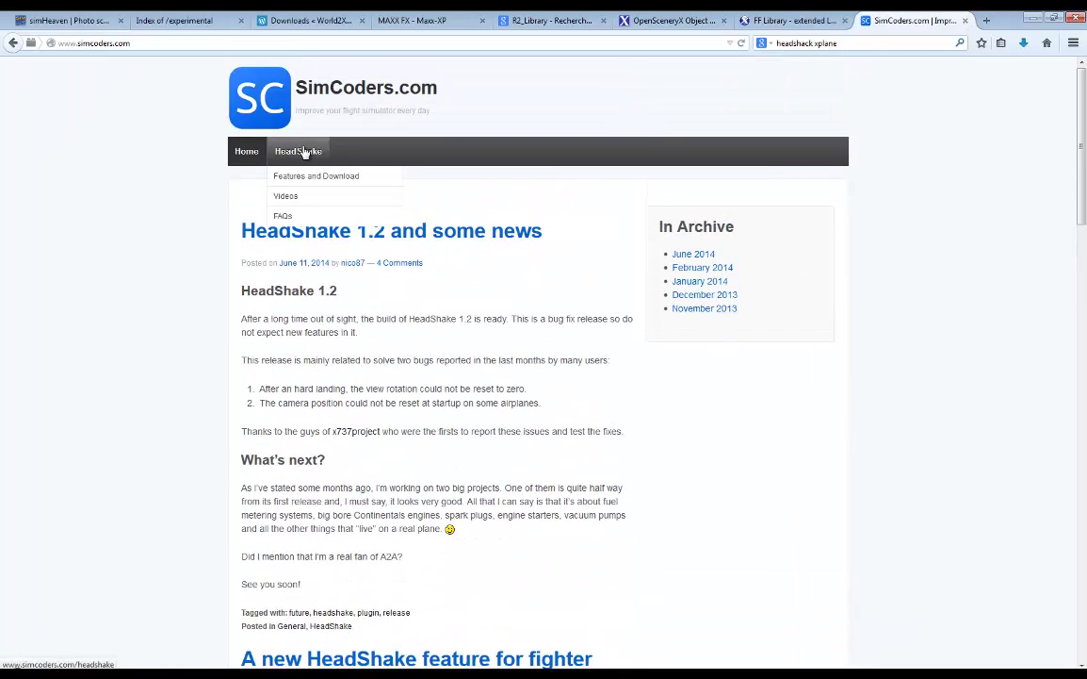
left_click(306, 152)
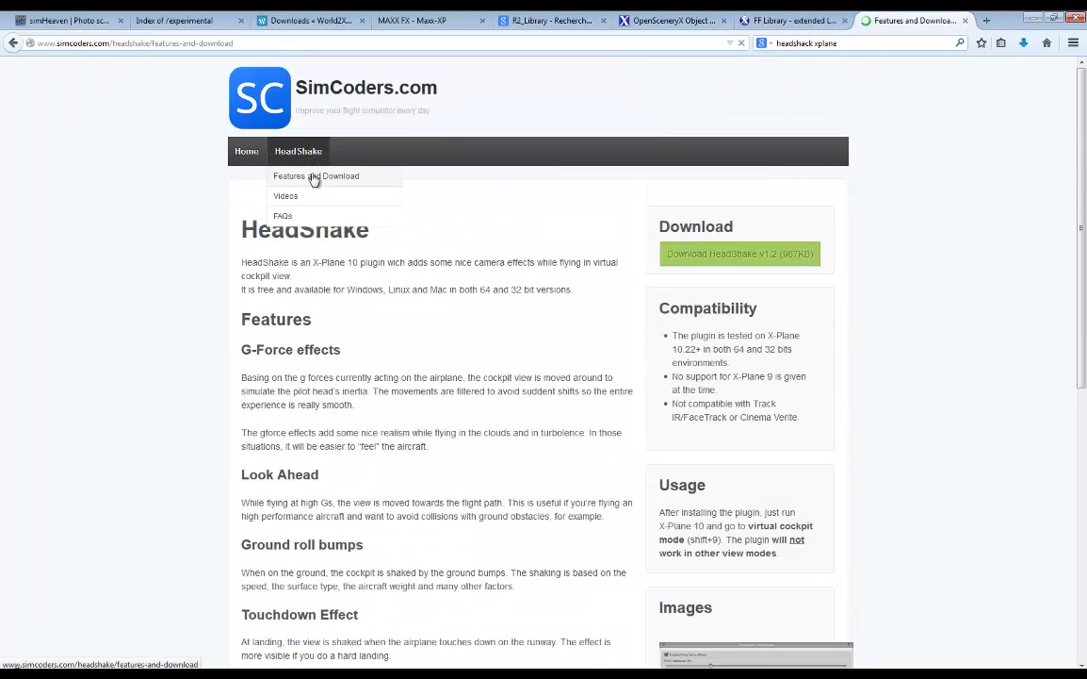
left_click(315, 177)
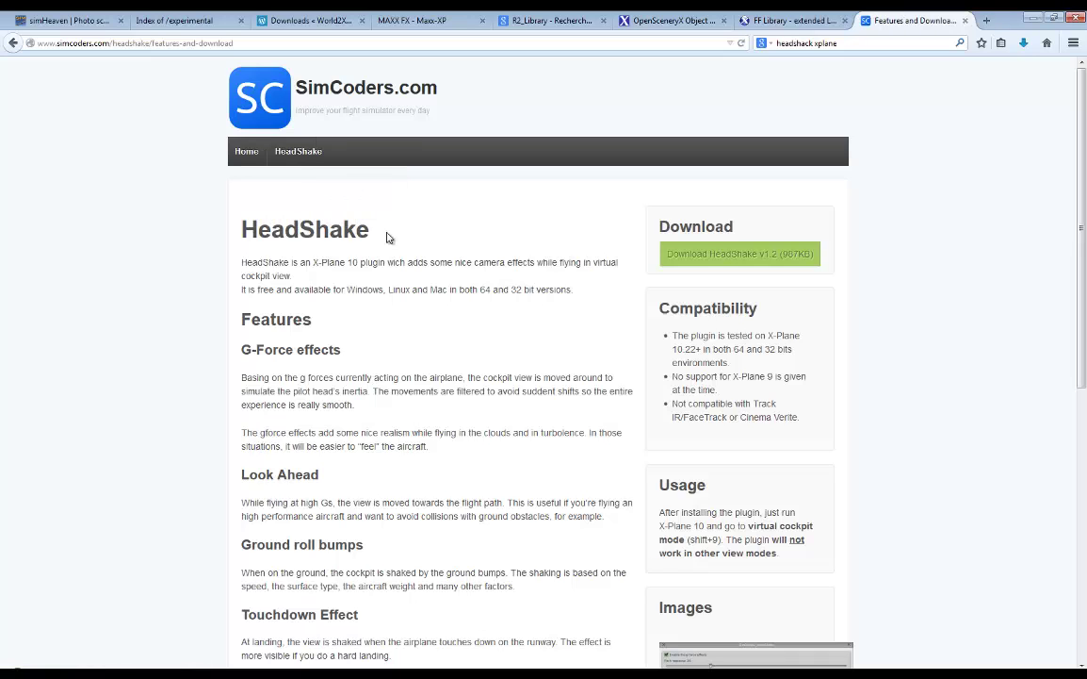
left_click(722, 257)
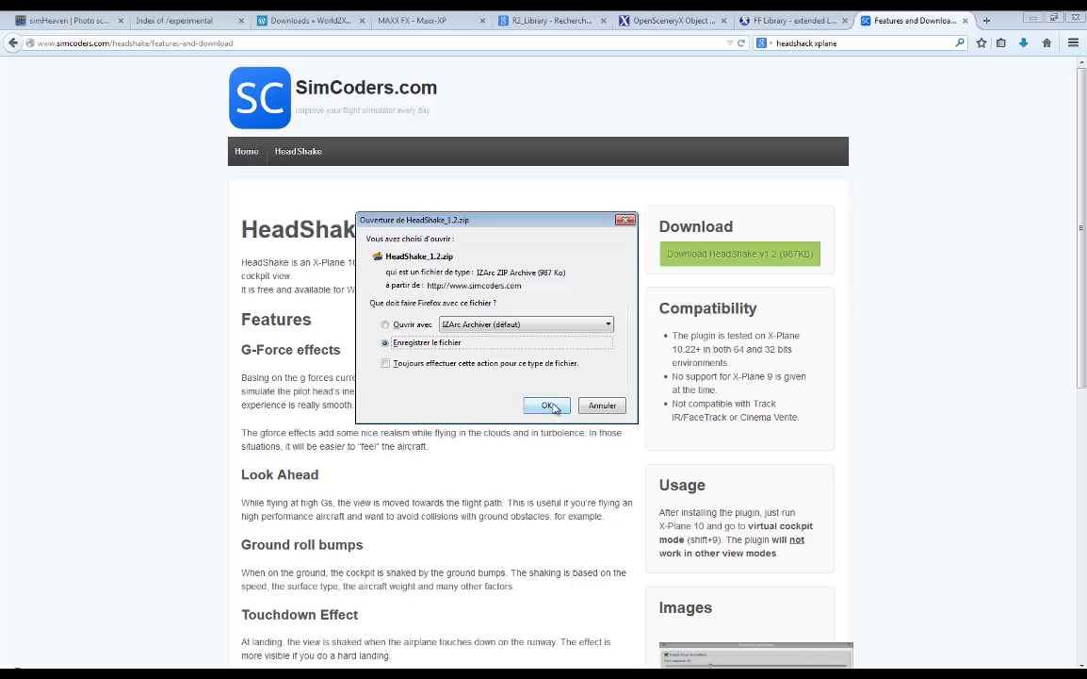
left_click(548, 405)
Open the downloaded HeadShake_1.2.zip in IZArc from its download folder and close the folder window
left_click(1025, 45)
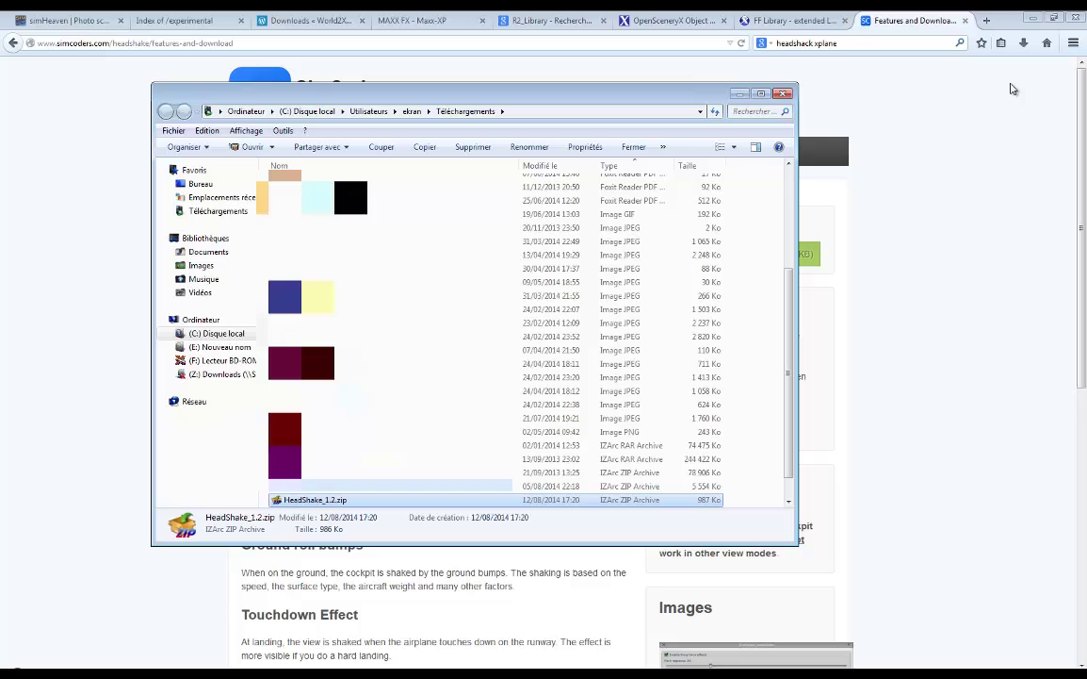
double_click(329, 504)
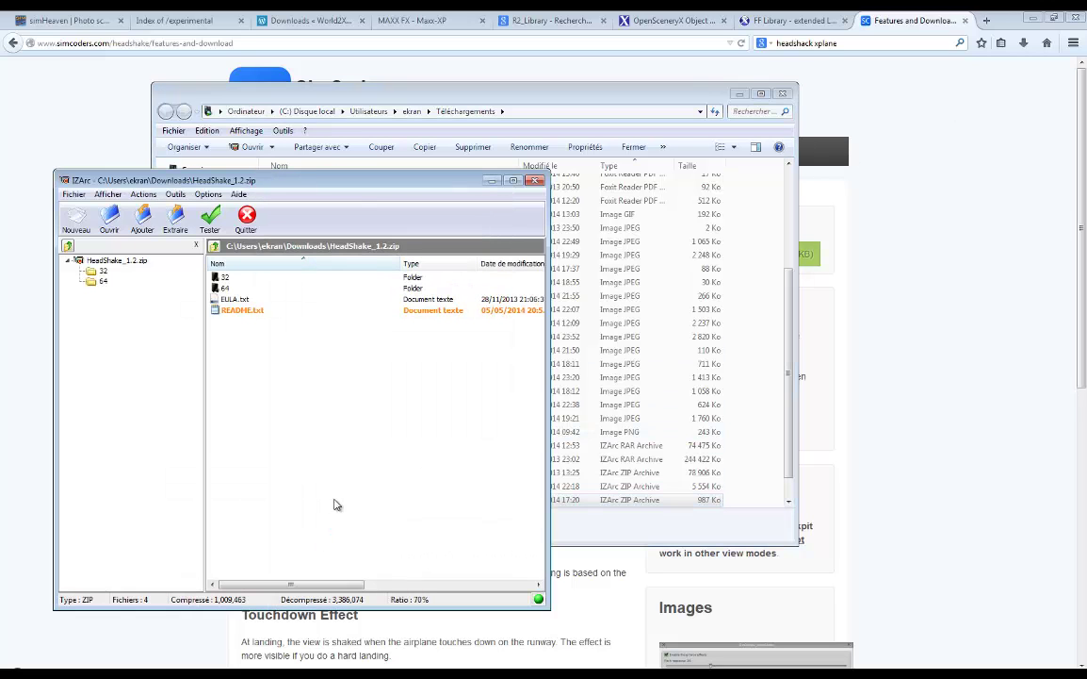
left_click(785, 96)
left_click_drag(294, 184, 527, 183)
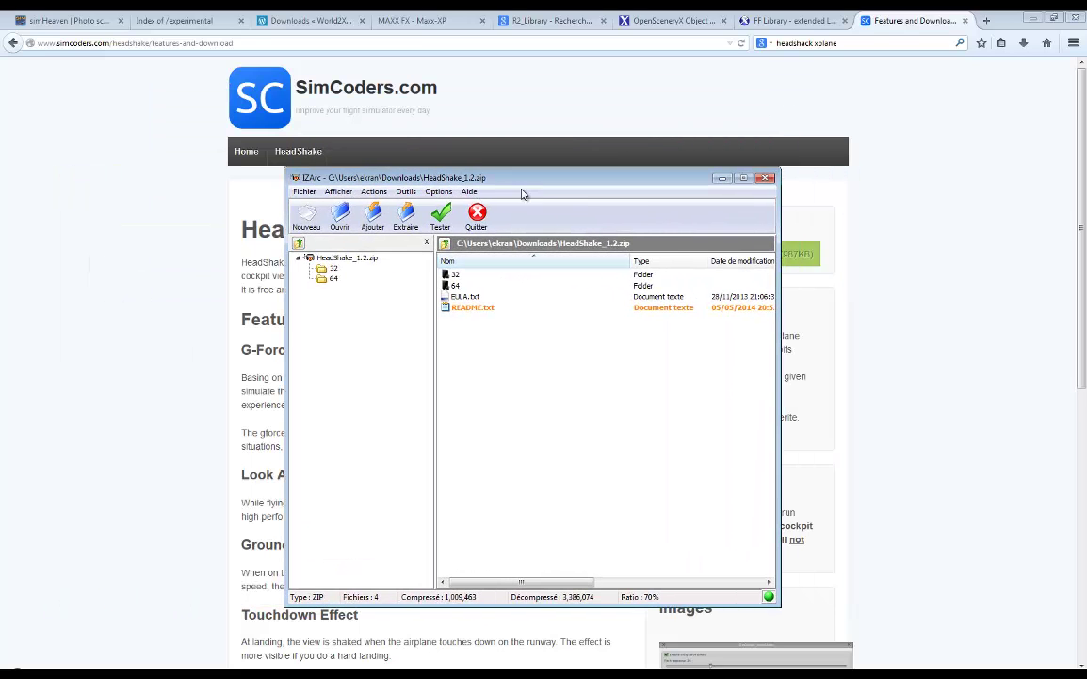
Examine the archive's 64 folder and the installation instructions in README.txt, and return to the archive's root
double_click(454, 286)
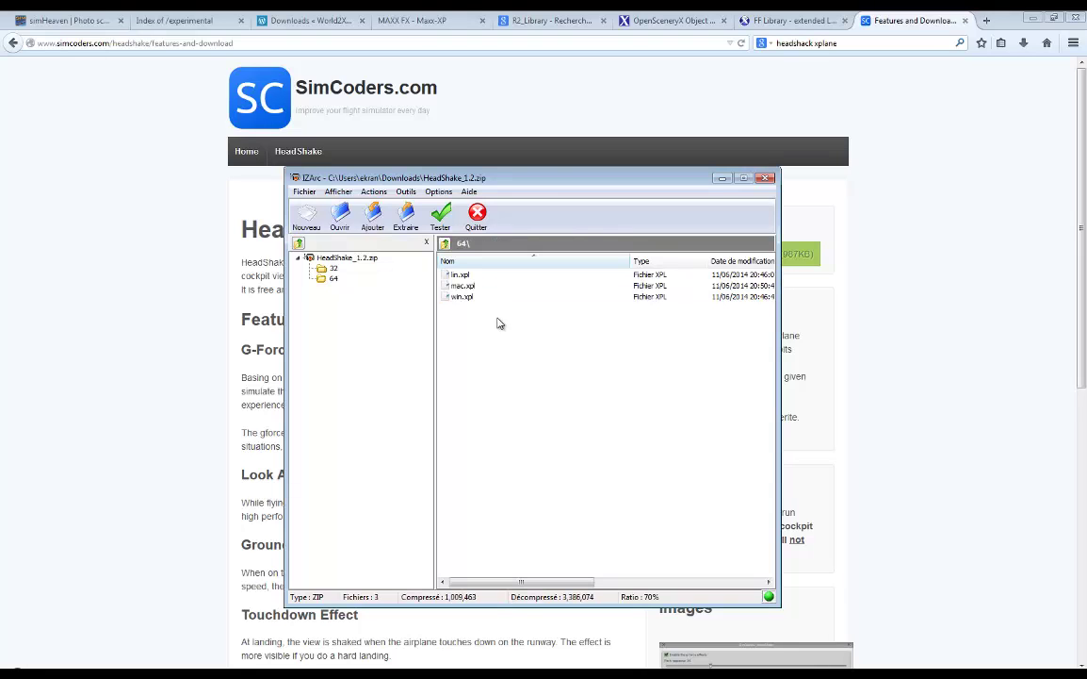
left_click(347, 259)
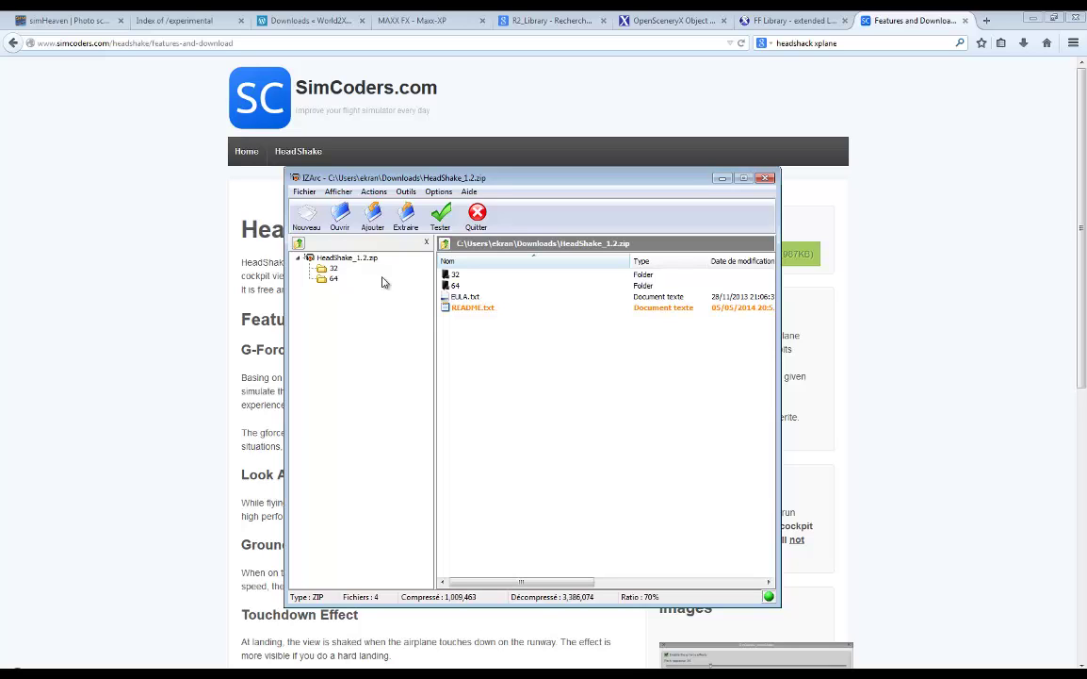
double_click(471, 308)
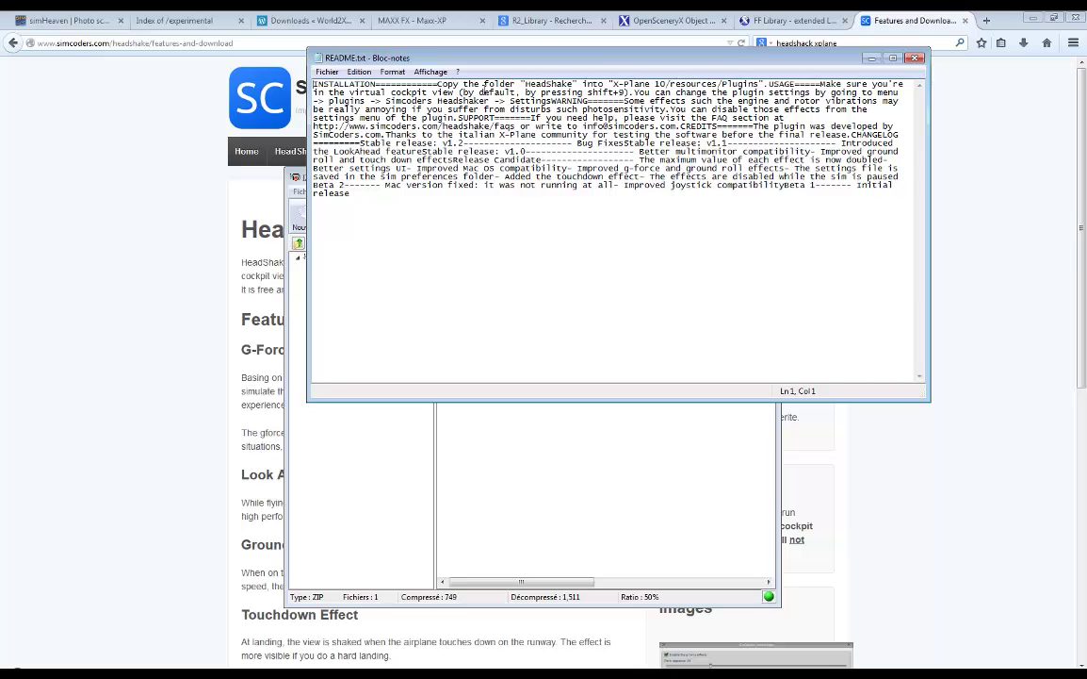
left_click(915, 59)
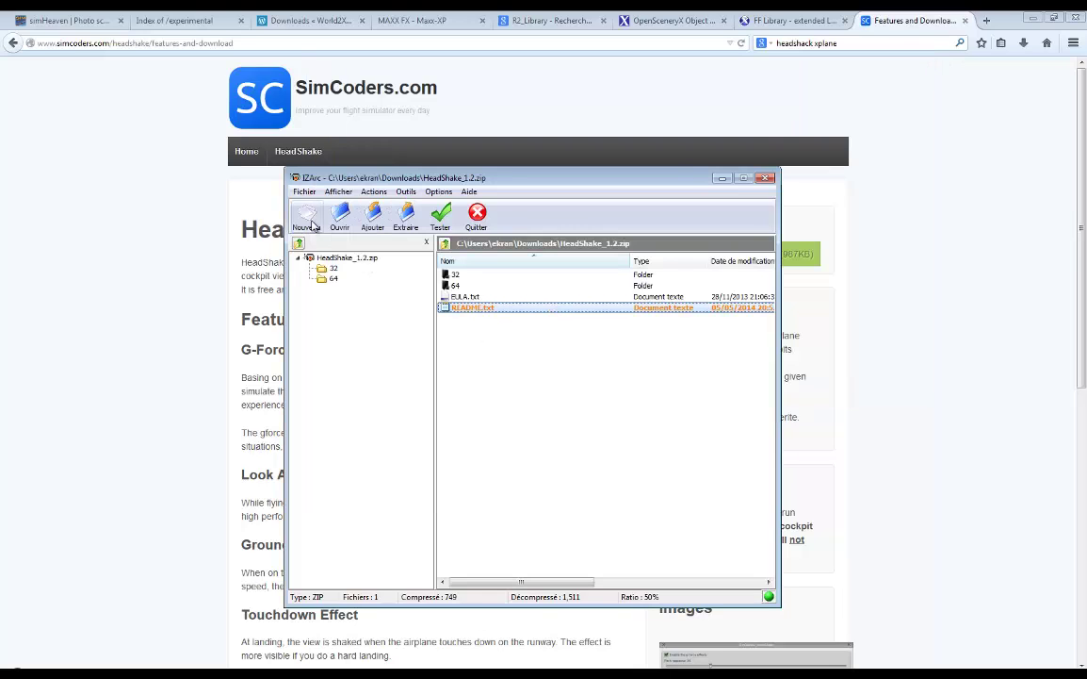
left_click(337, 258)
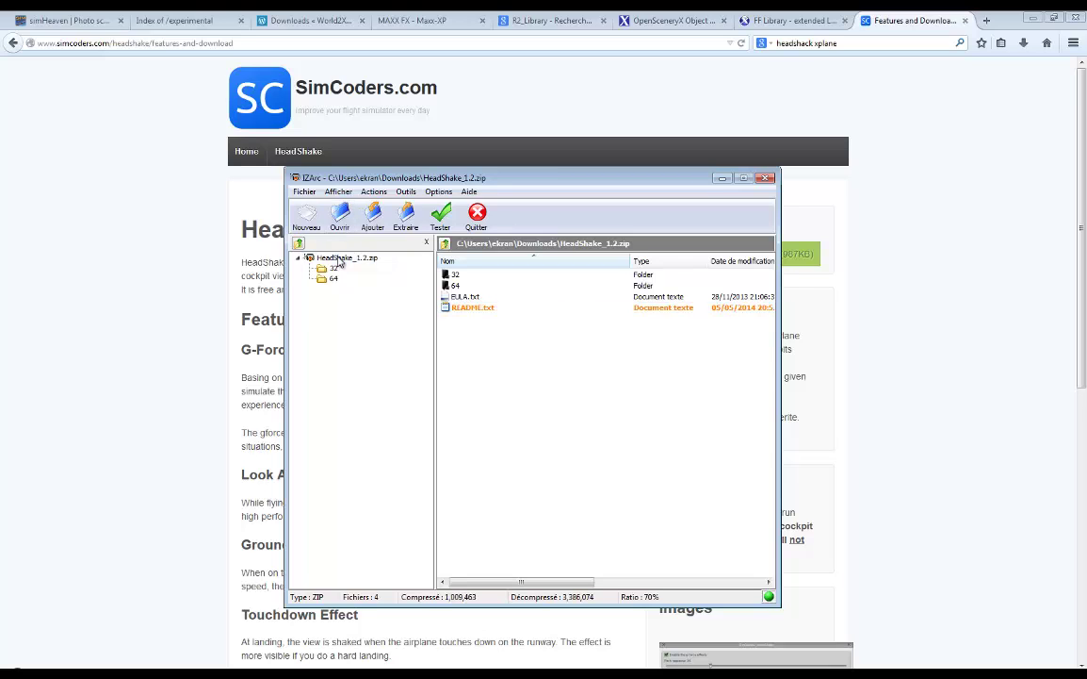
double_click(457, 286)
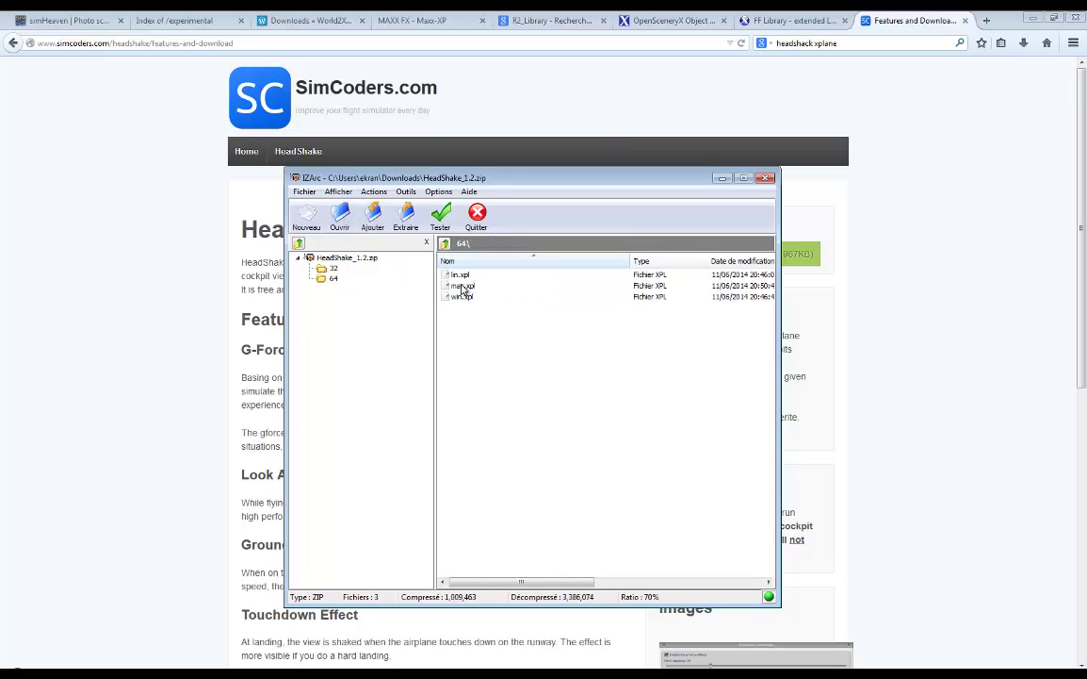
left_click(348, 263)
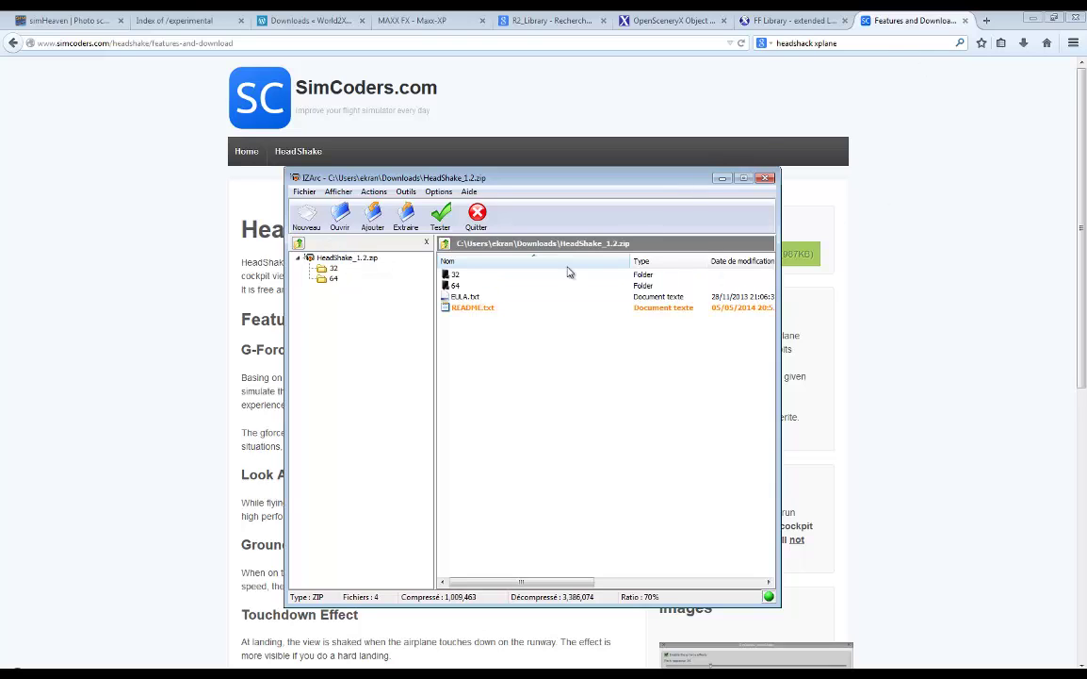
Extract all the archive's files to Downloads\HeadShake_1.2 and check the extracted folder in Windows Explorer
left_click(407, 215)
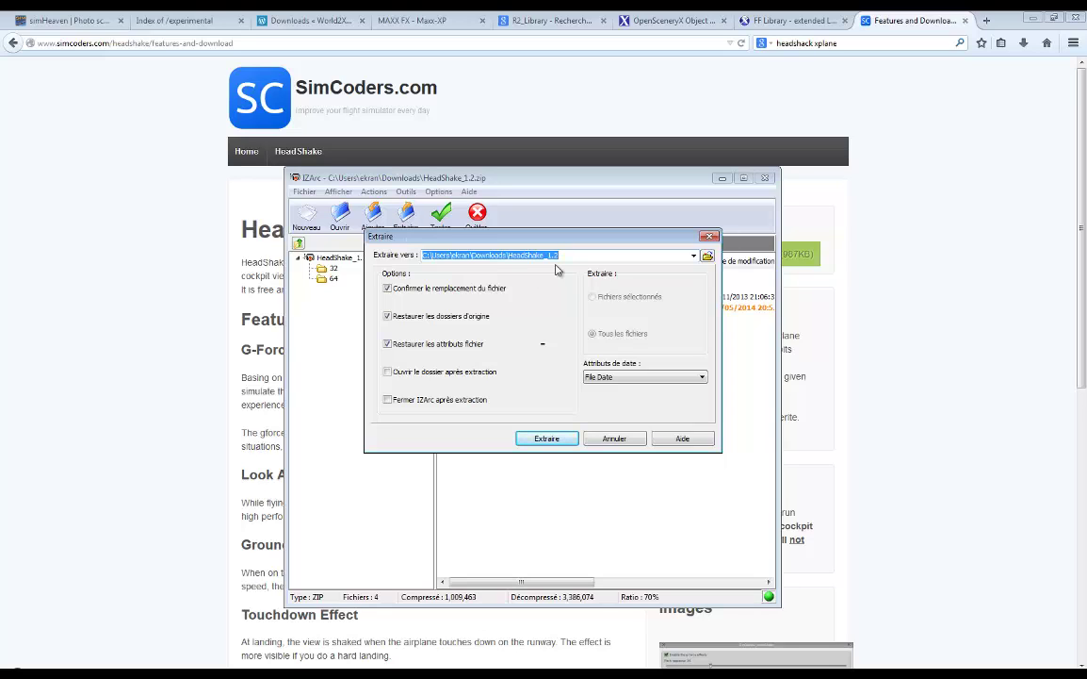
left_click(557, 442)
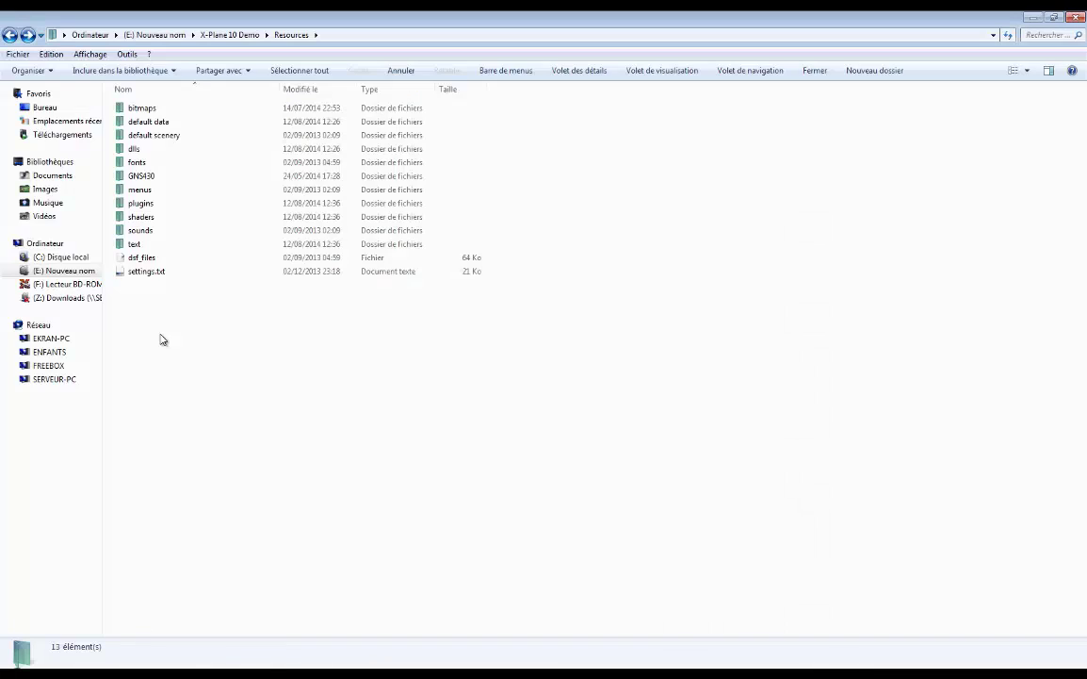
left_click(62, 135)
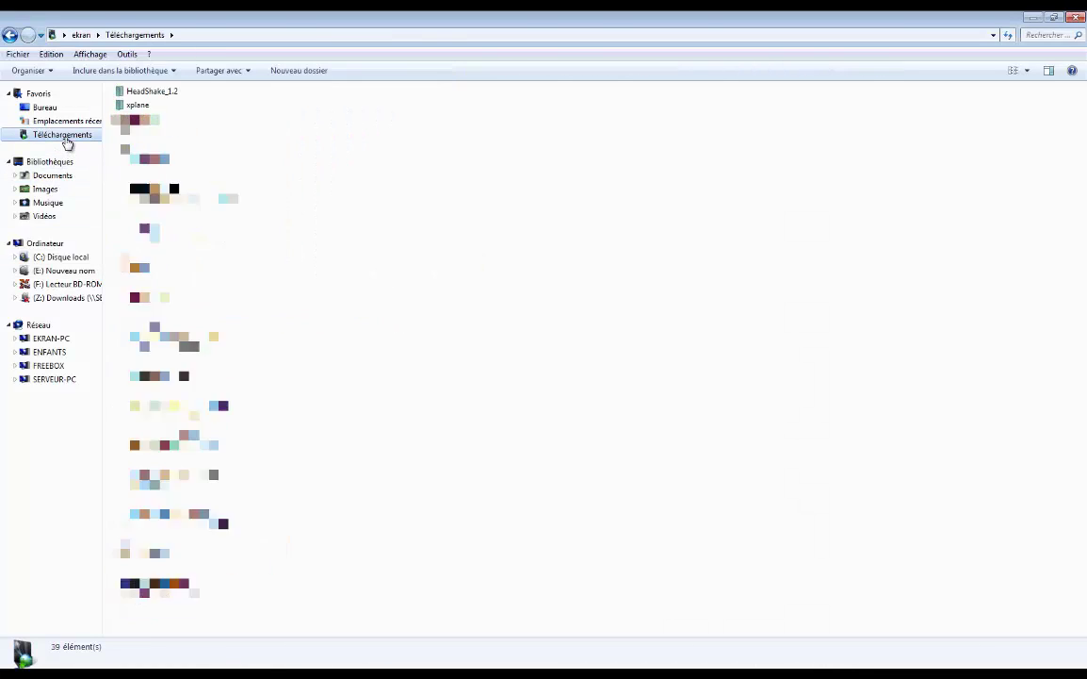
double_click(151, 93)
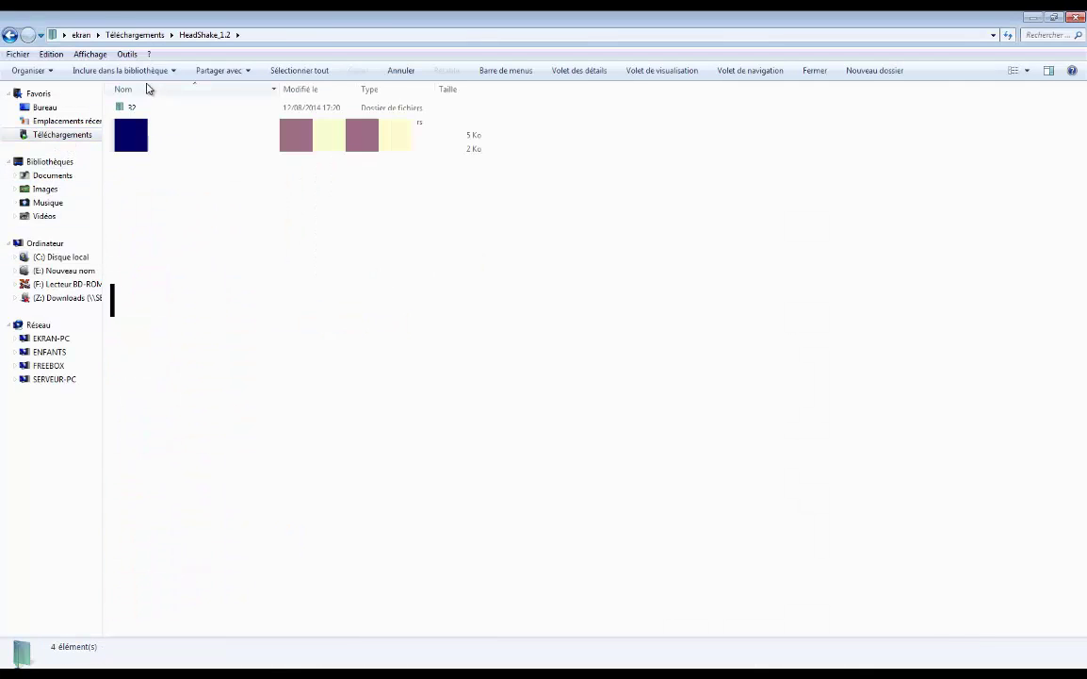
left_click(10, 35)
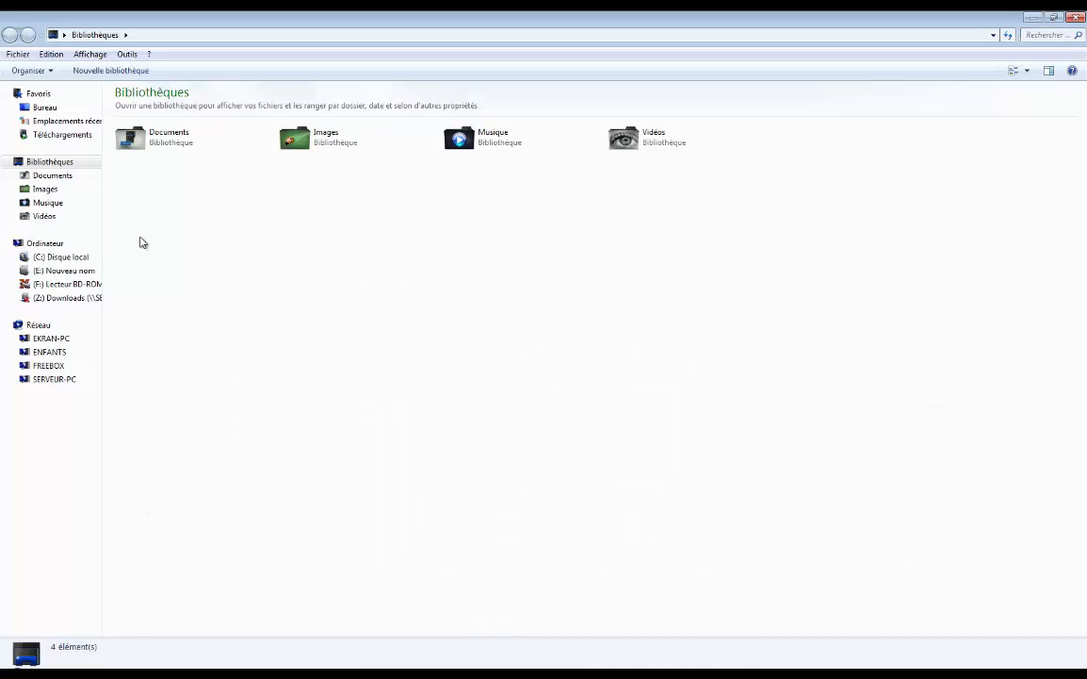
Paste the HeadShake_1.2 folder into Resources/plugins of X-Plane 10 Demo on drive E and check its contents
left_click(66, 271)
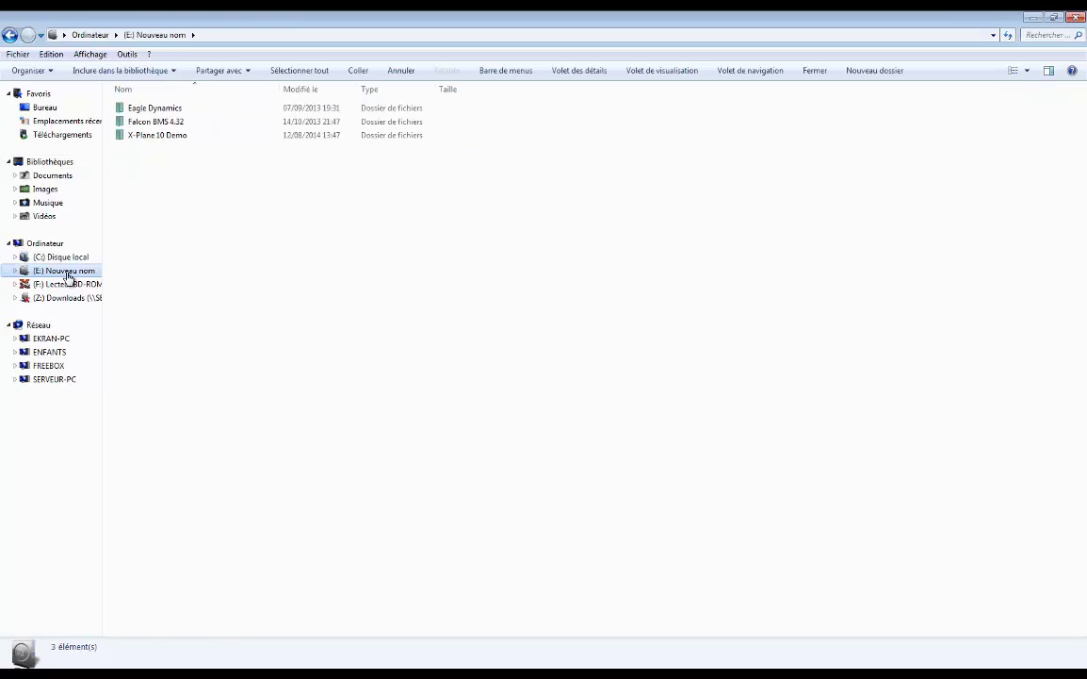
double_click(156, 137)
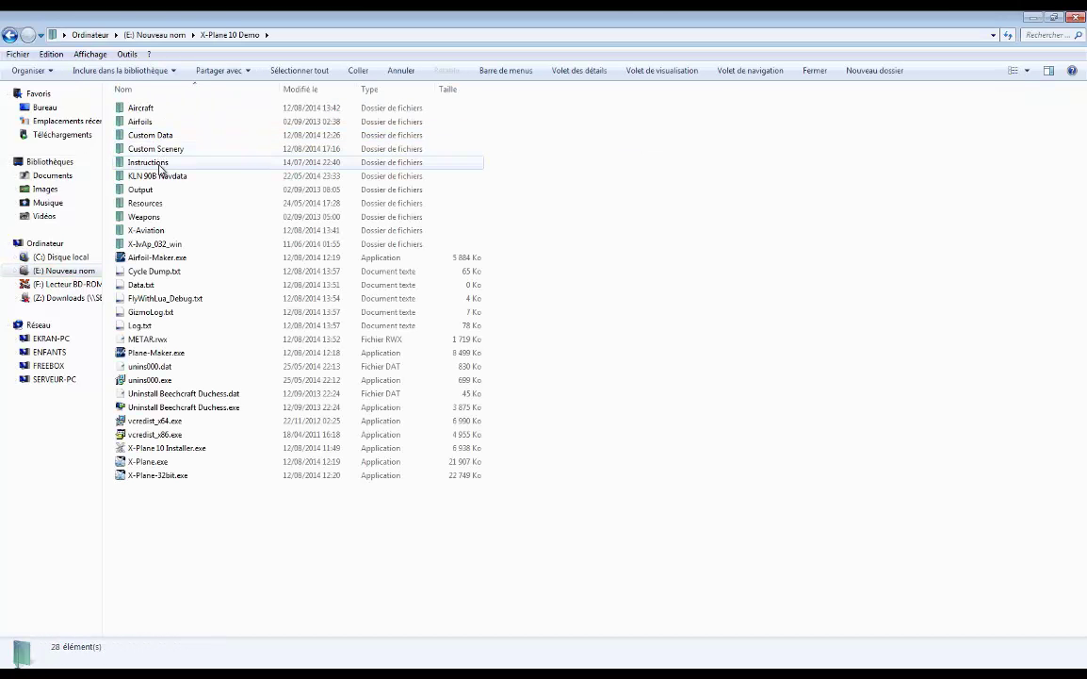
double_click(142, 202)
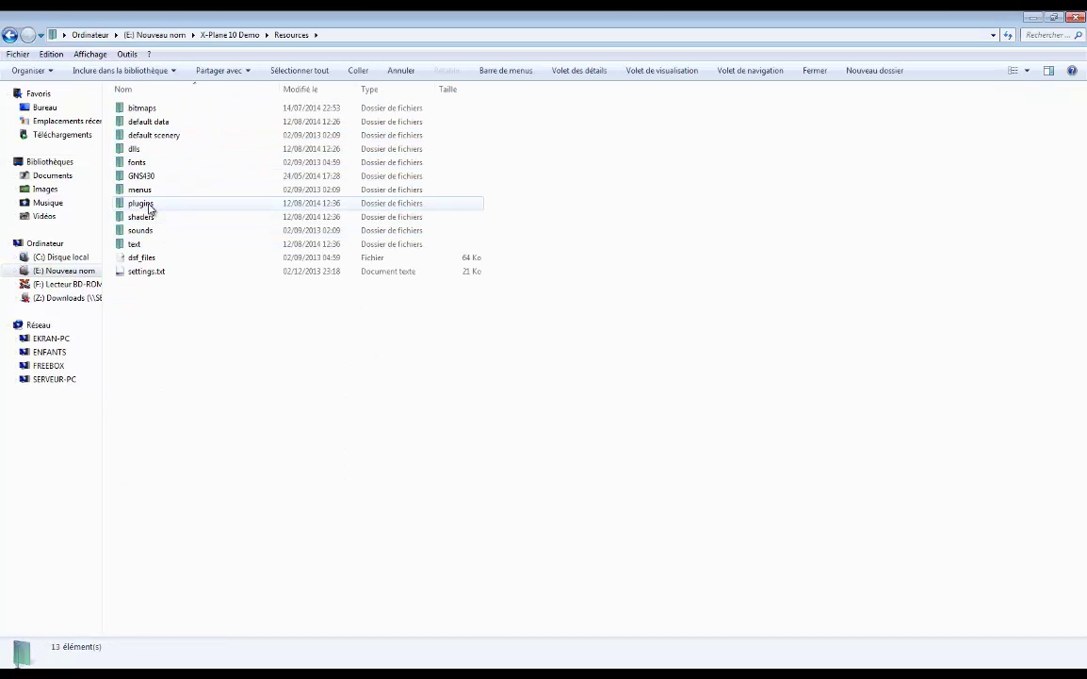
double_click(143, 204)
key("ctrl+v")
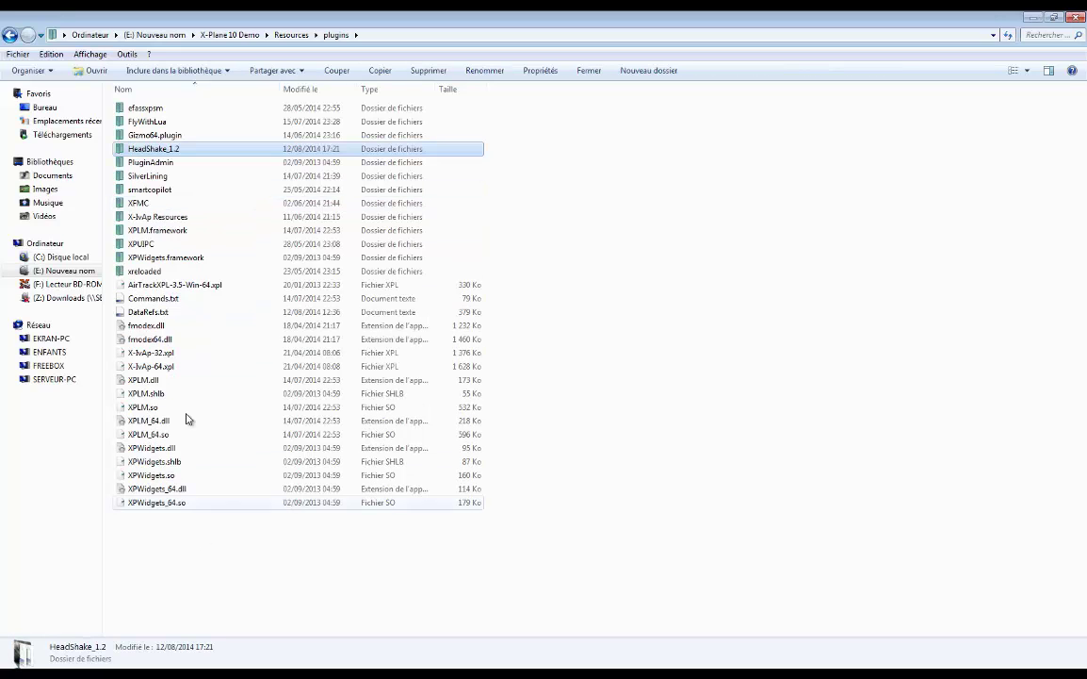
double_click(182, 149)
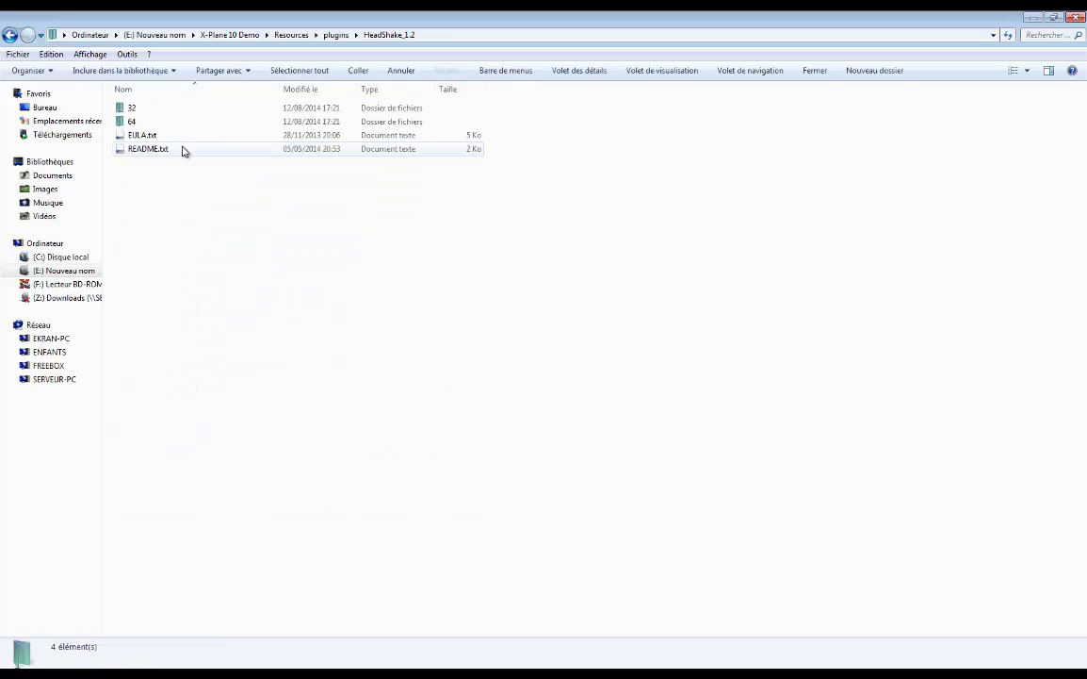
left_click(9, 36)
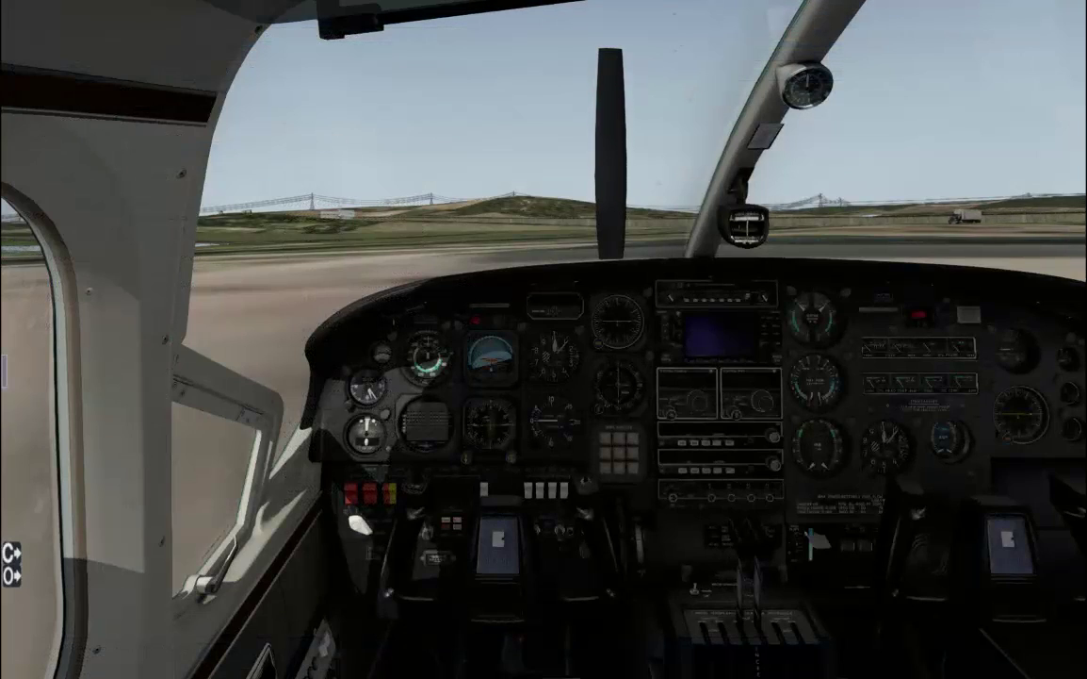
Open the SimCoders HeadShake settings in X-Plane, review its effect and response options, and close the window
left_click(404, 7)
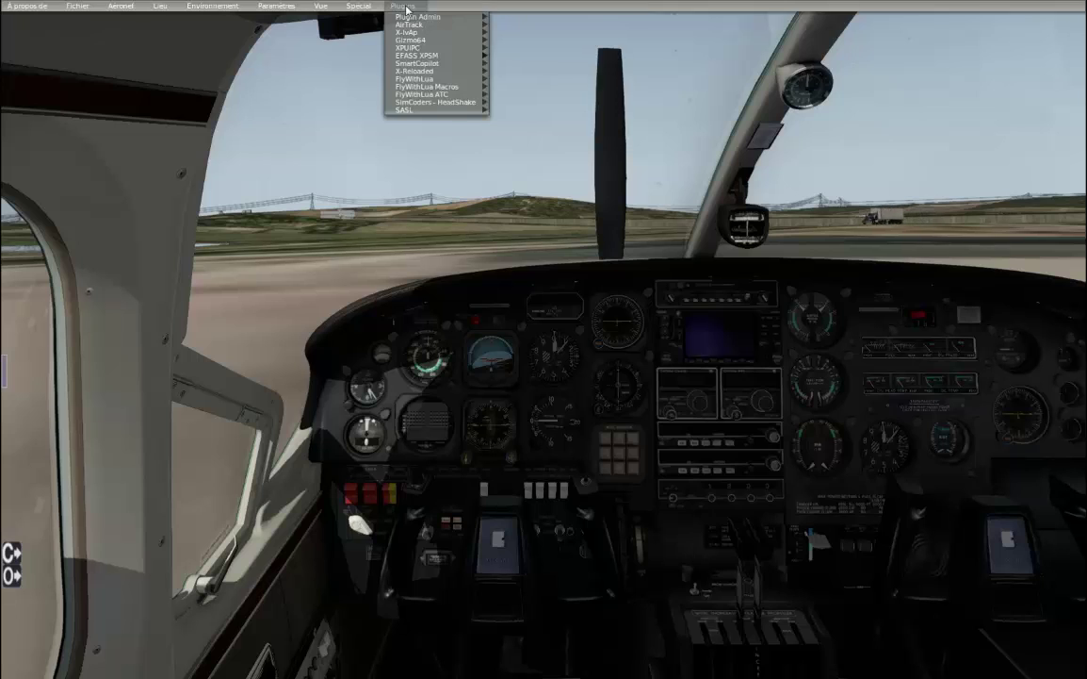
left_click(427, 109)
left_click(415, 106)
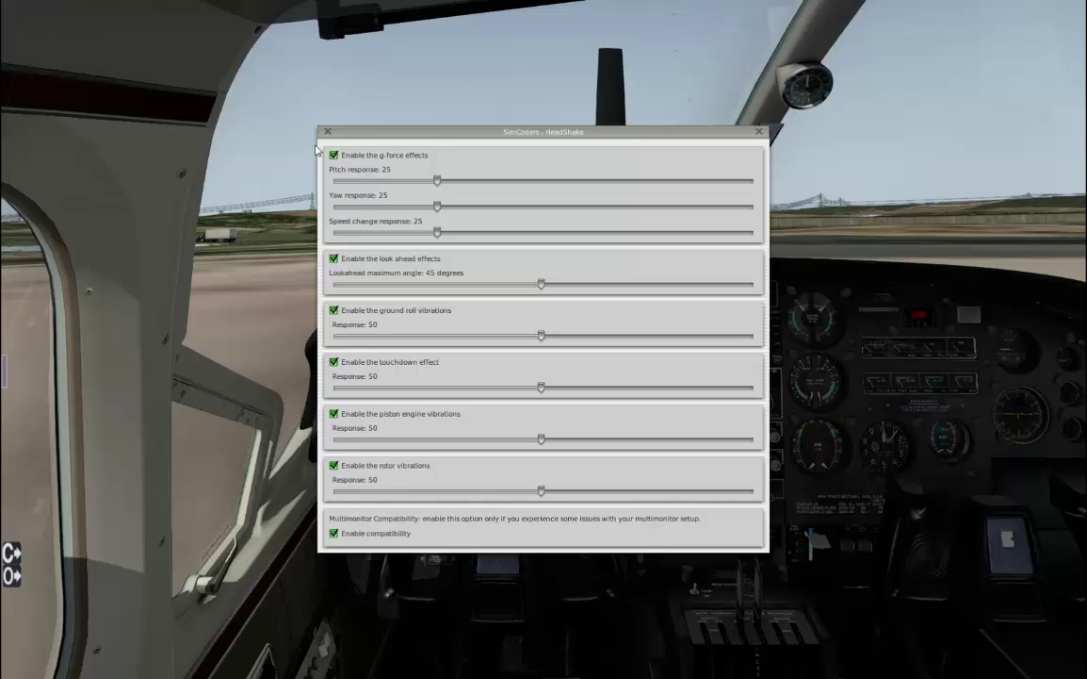
key("Escape")
Examine the aircraft and the airport scenery from an external view, from overhead close-up out to a wide aerial view of the surroundings
key("shift+8")
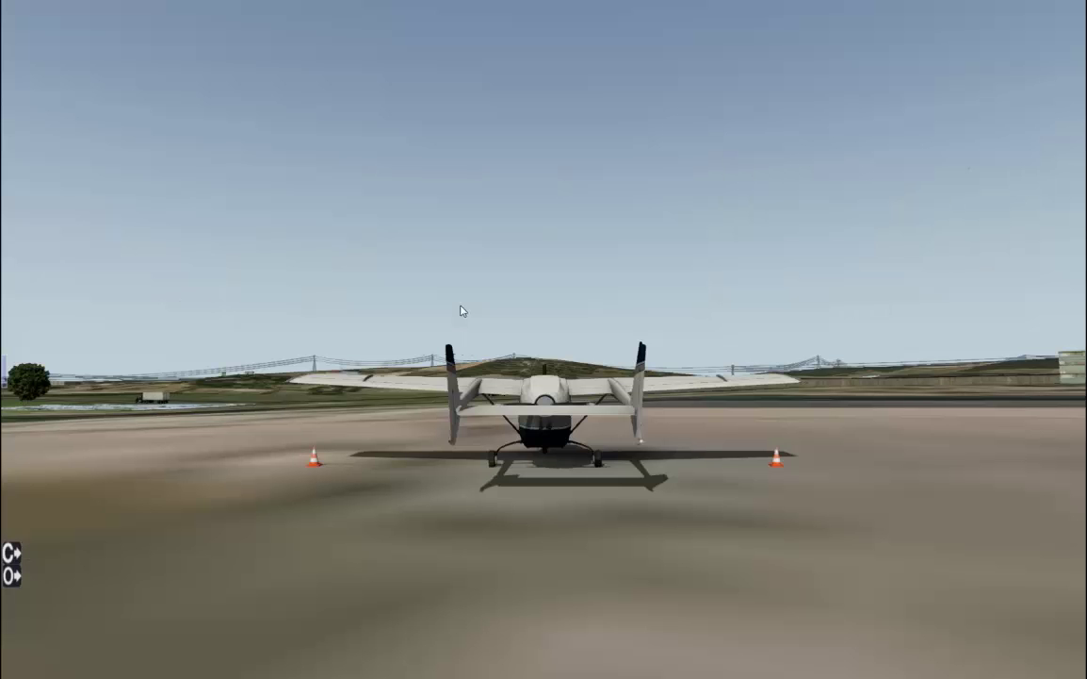
left_click_drag(462, 311, 487, 611)
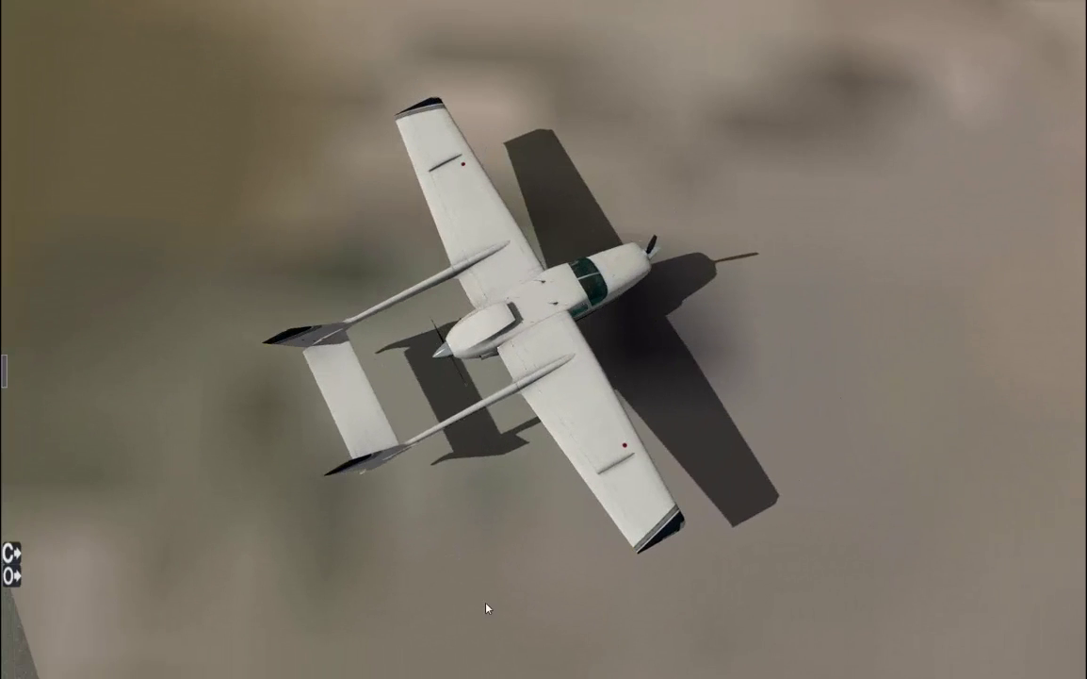
scroll(486, 610, "down", 5)
scroll(564, 609, "down", 8)
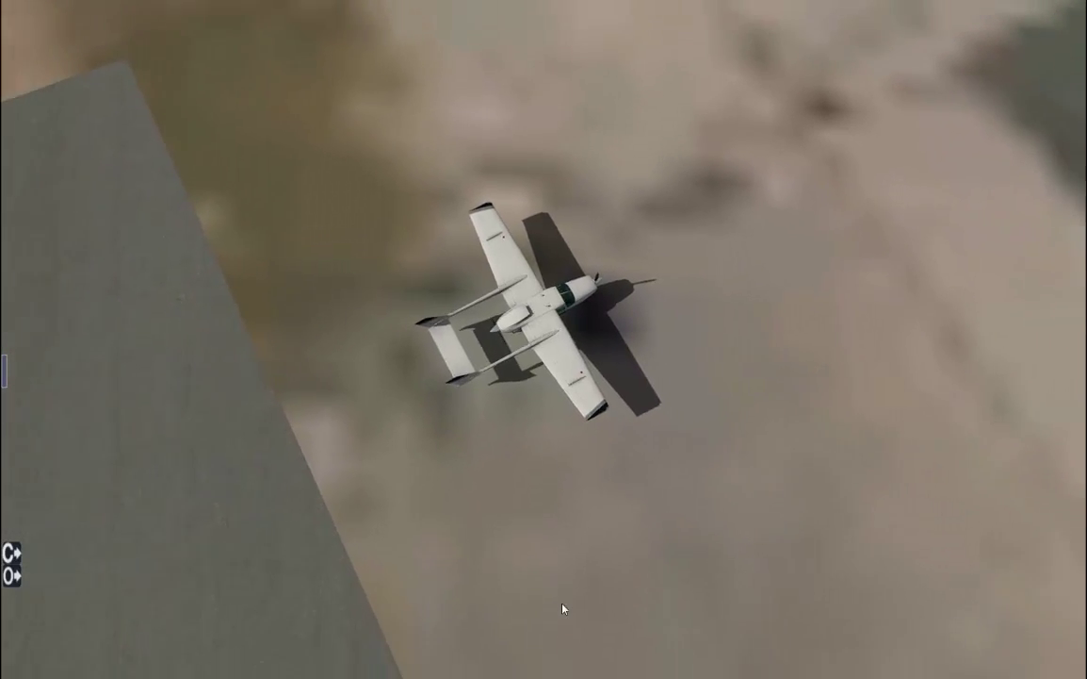
scroll(468, 257, "down", 8)
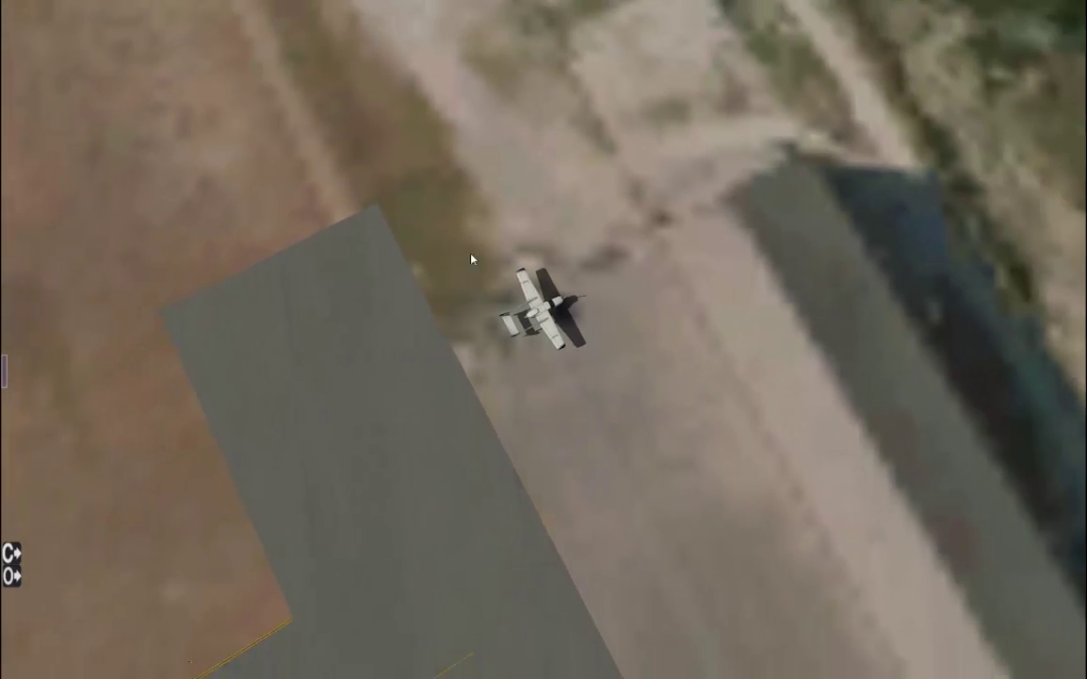
scroll(431, 389, "down", 8)
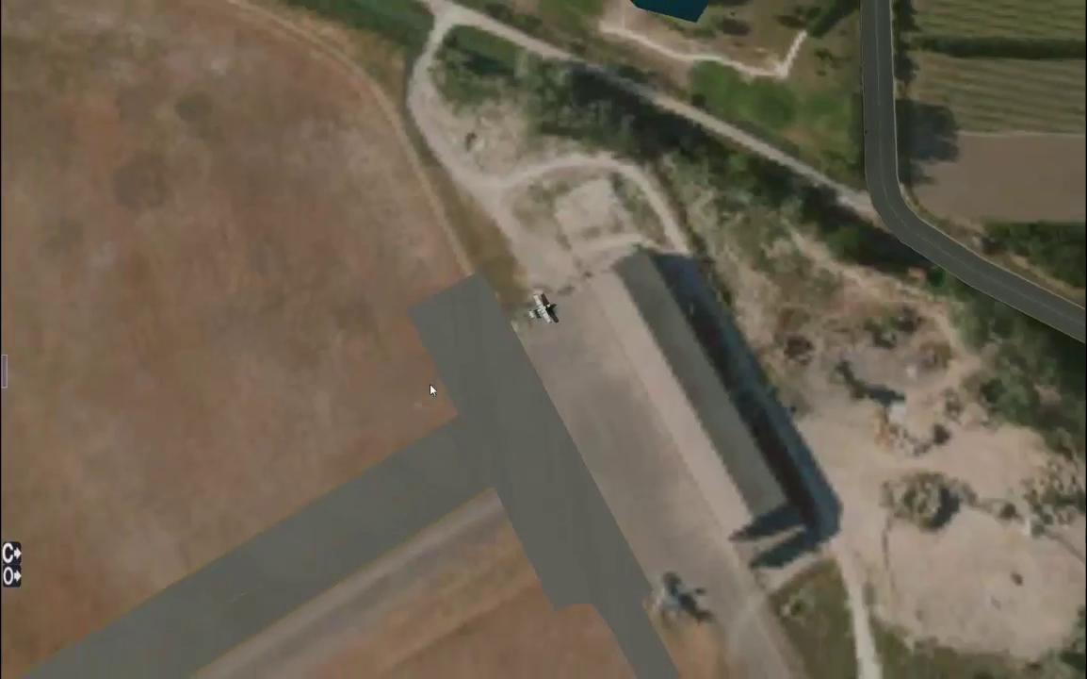
scroll(685, 335, "down", 8)
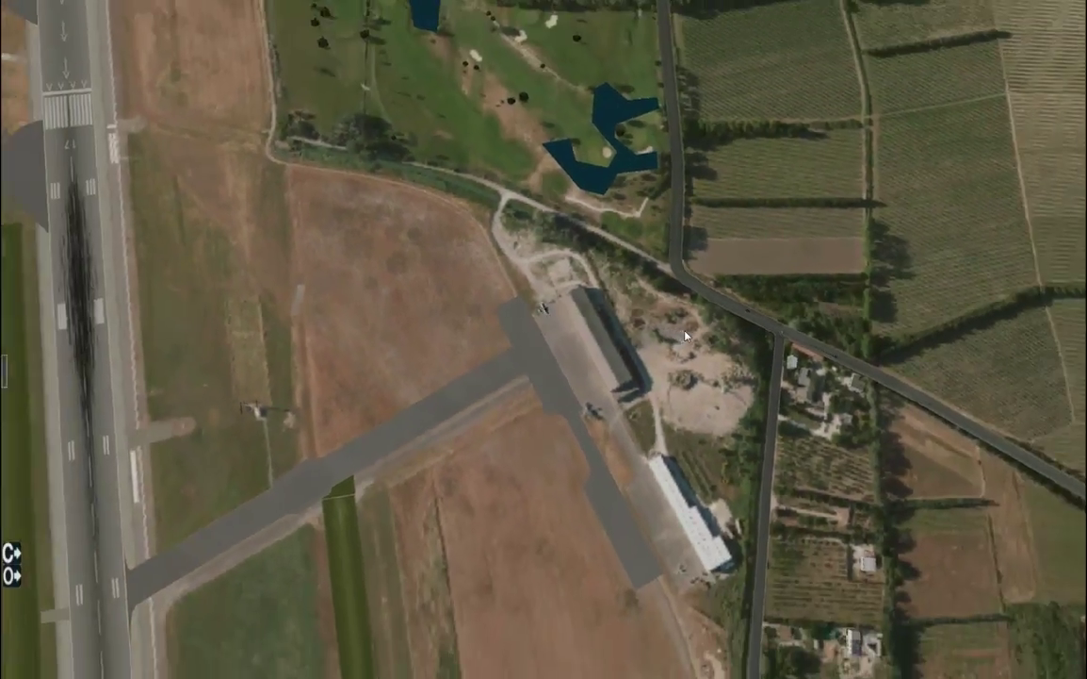
scroll(668, 361, "down", 8)
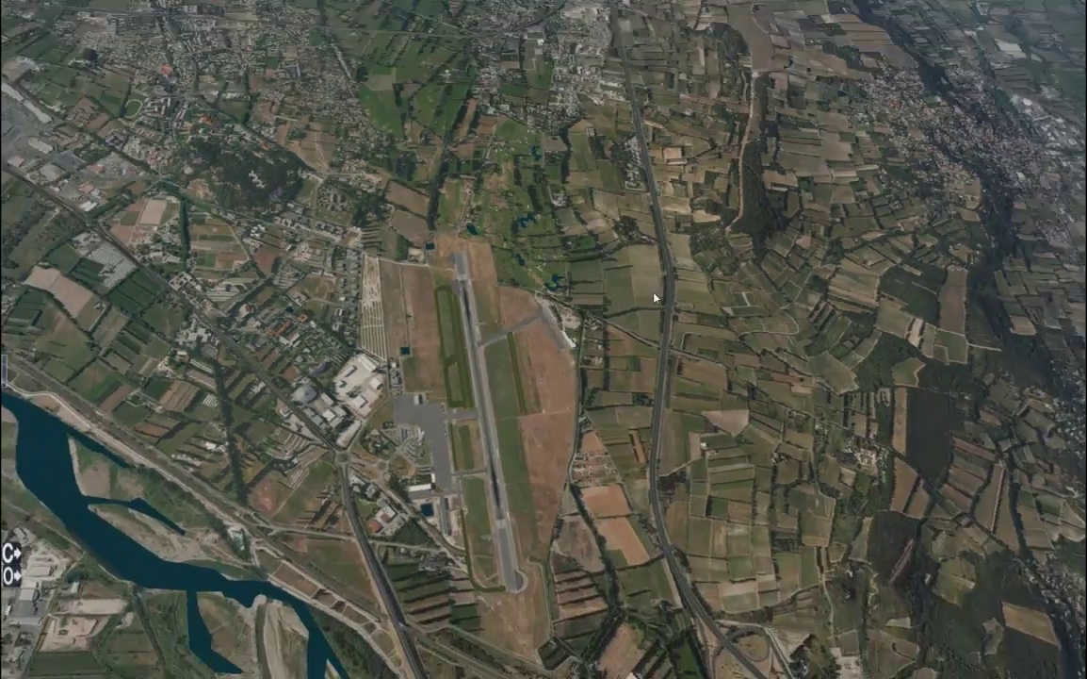
left_click_drag(654, 298, 701, 179)
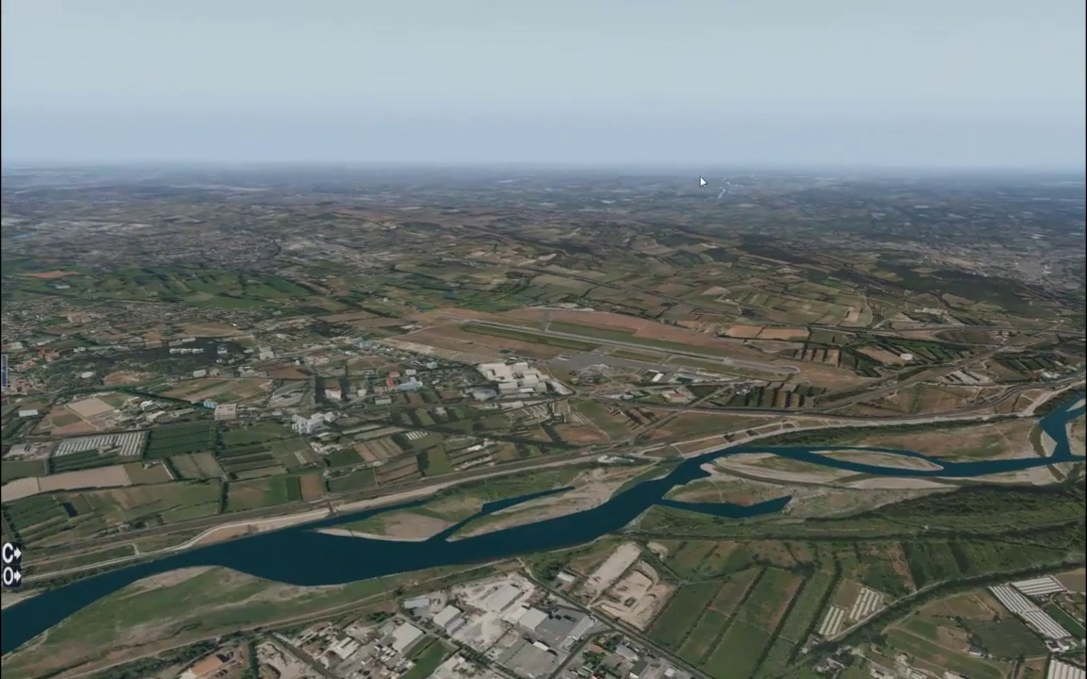
Check the FlyWithLua plugin's commands, such as reloading all Lua script files, without running any
mouse_move(356, 8)
left_click(402, 6)
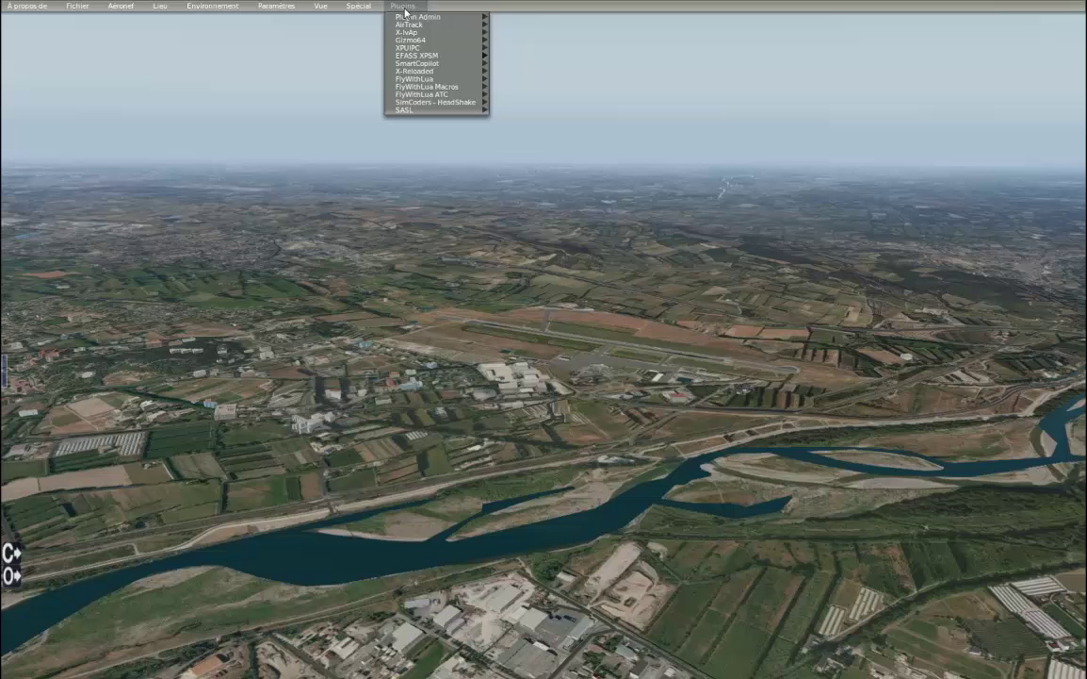
left_click(443, 75)
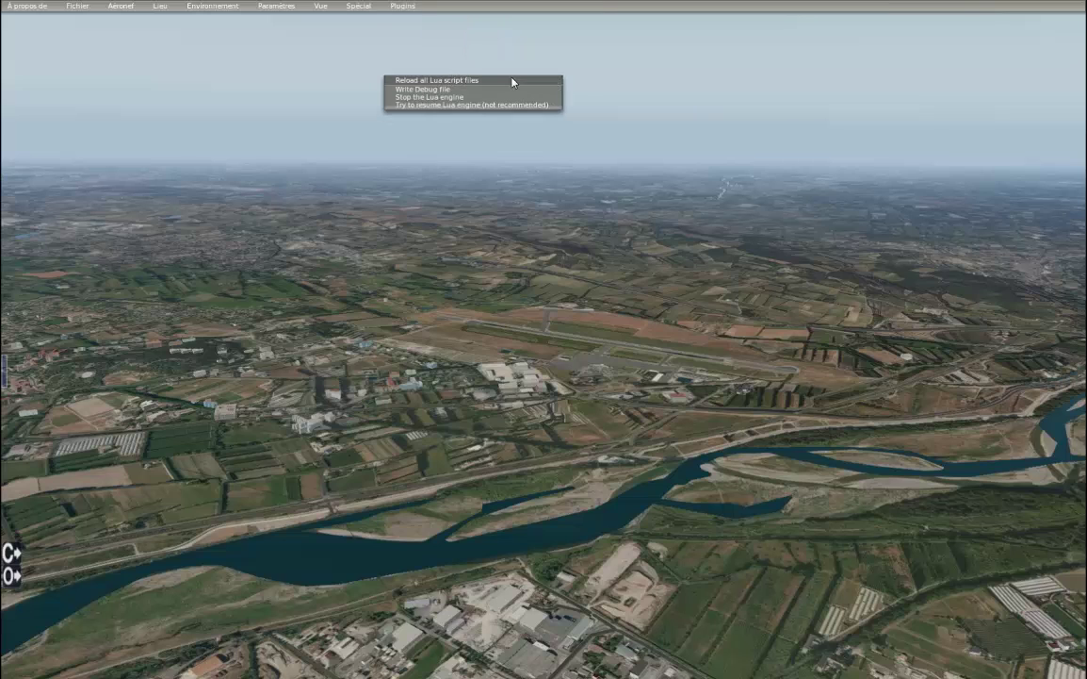
left_click(405, 7)
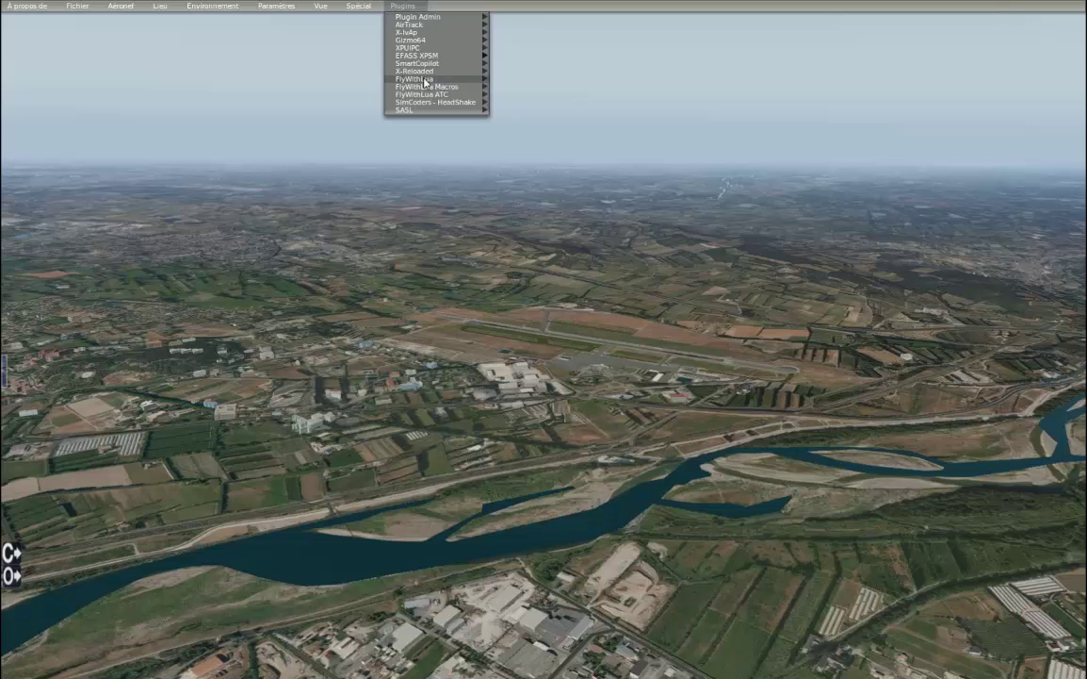
left_click(504, 444)
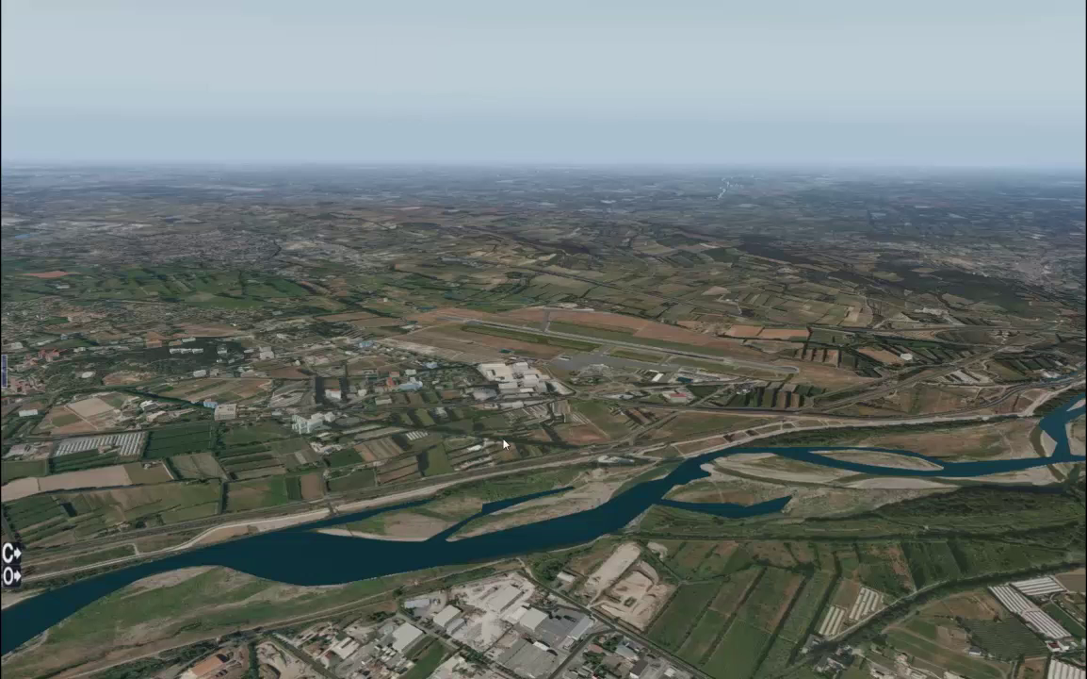
Restart the flight from the quick flight setup with real weather (Météo-Réelle) turned off and the clear (clair) weather preset
left_click_drag(822, 329, 258, 6)
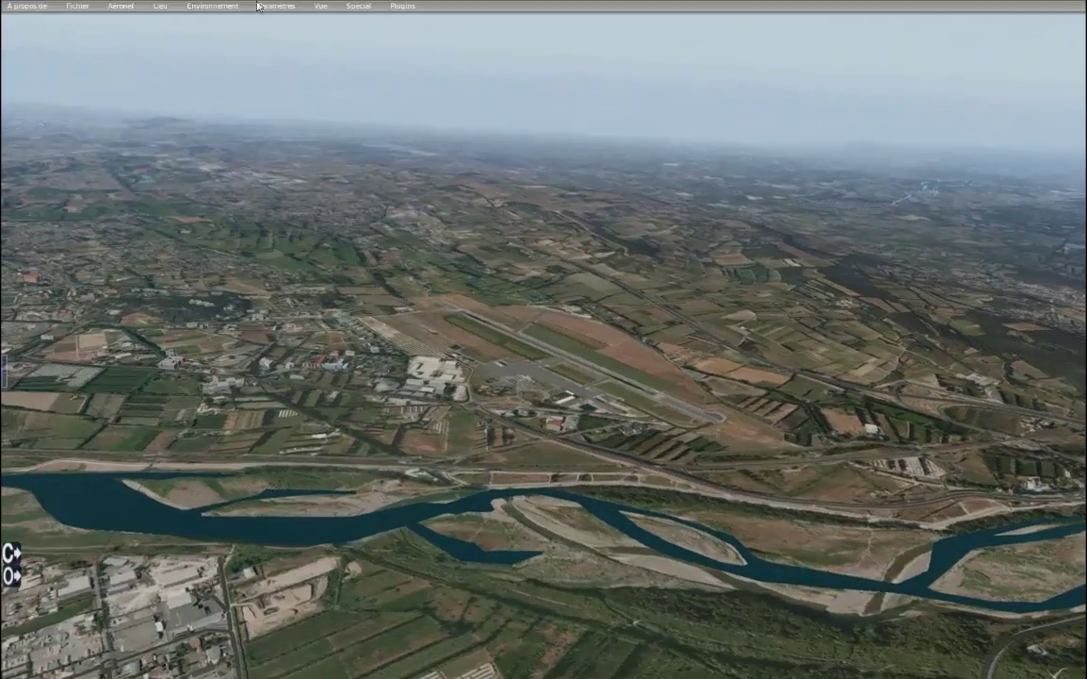
left_click(78, 7)
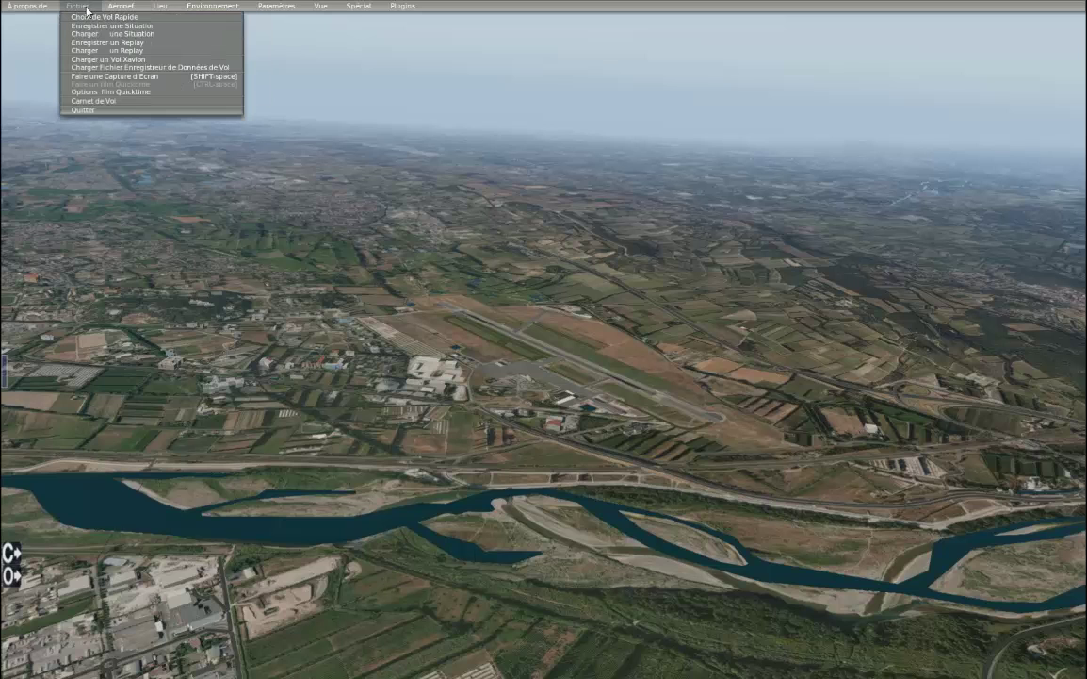
left_click(81, 18)
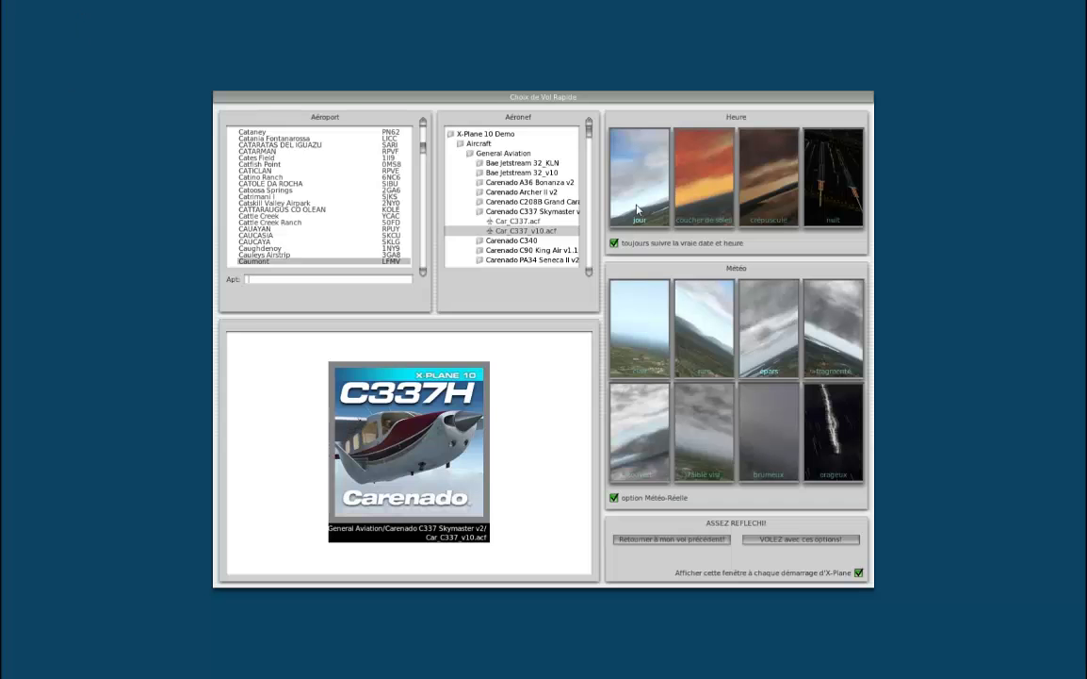
left_click(613, 500)
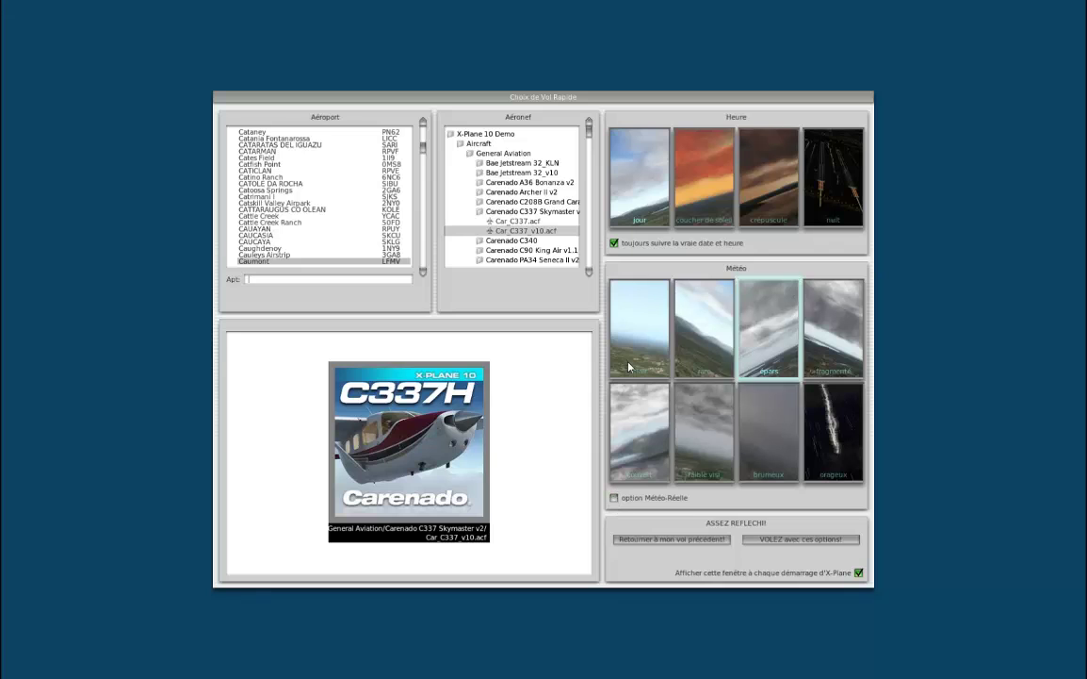
left_click(628, 367)
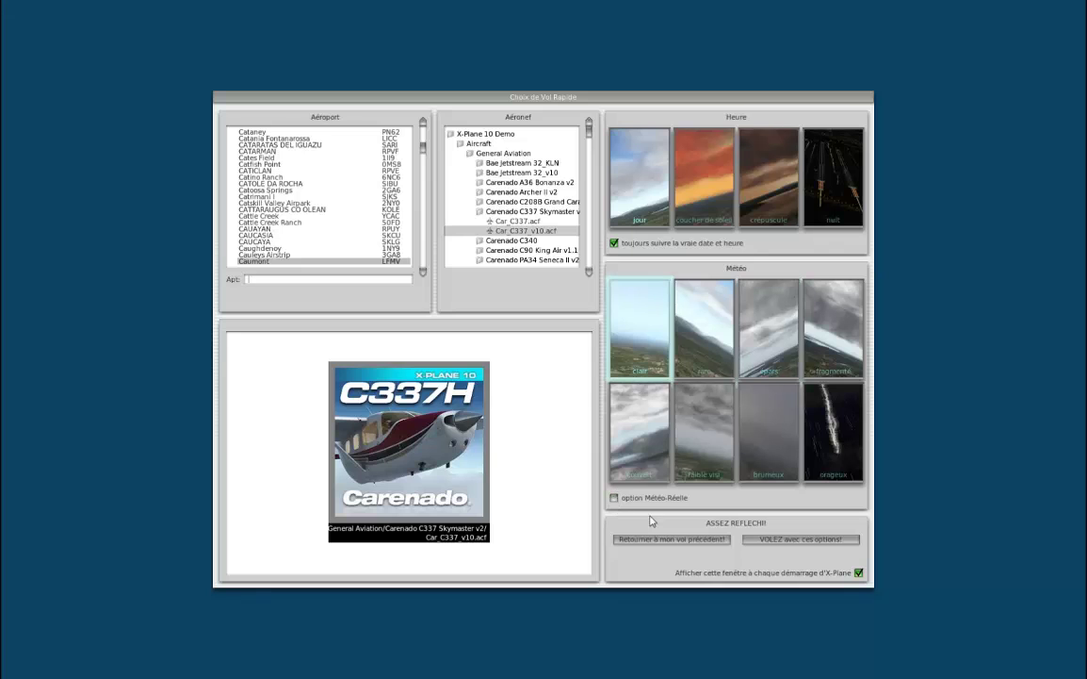
left_click(801, 539)
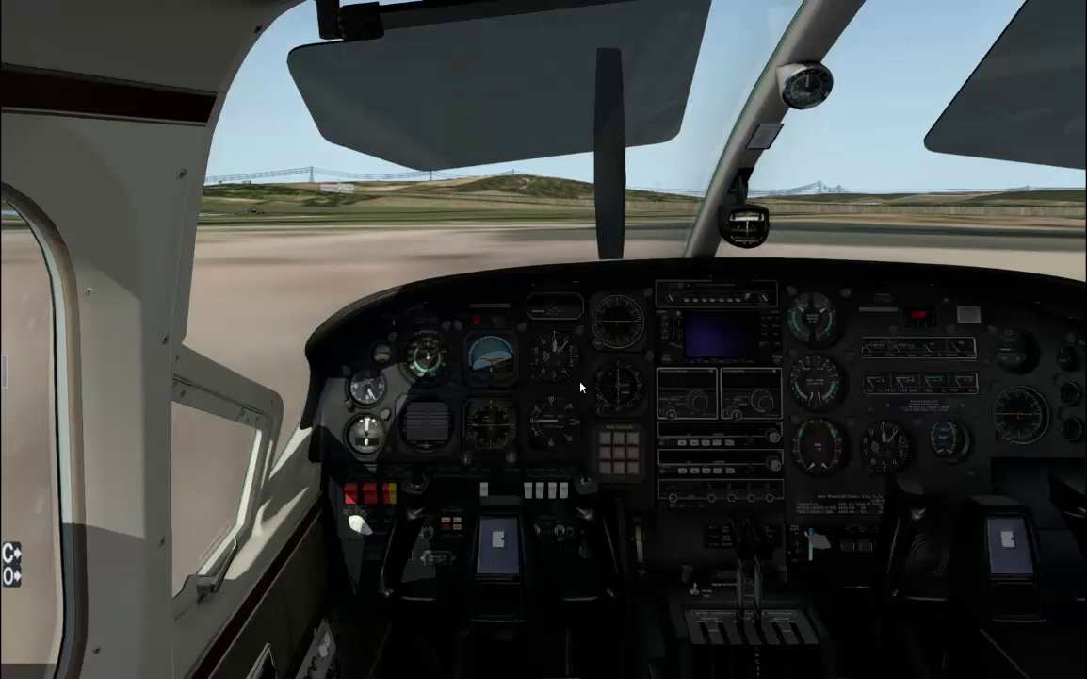
Examine the airport scenery and the distant horizon from an external view in clear weather
key("shift+8")
key("shift+7")
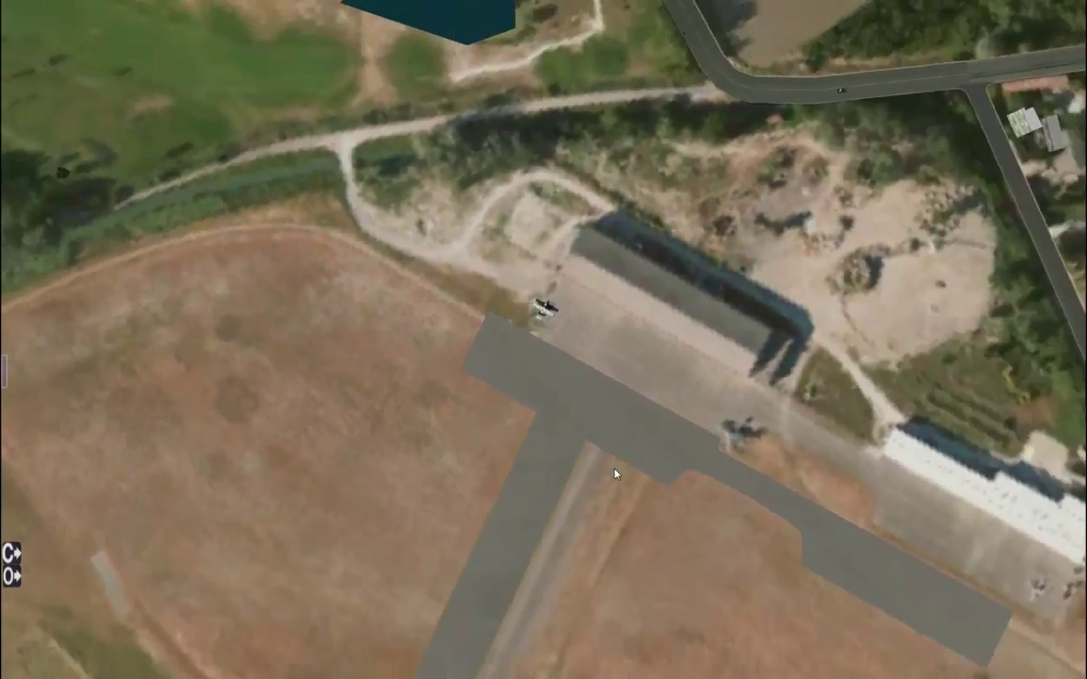
left_click_drag(614, 473, 896, 267)
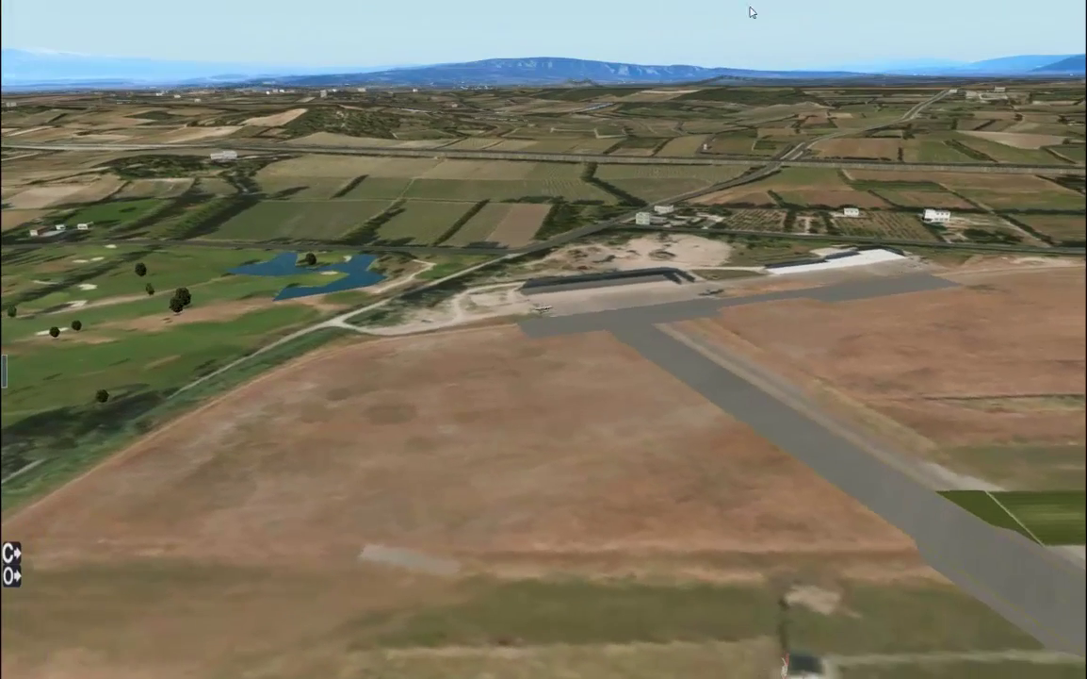
left_click_drag(527, 287, 283, 66)
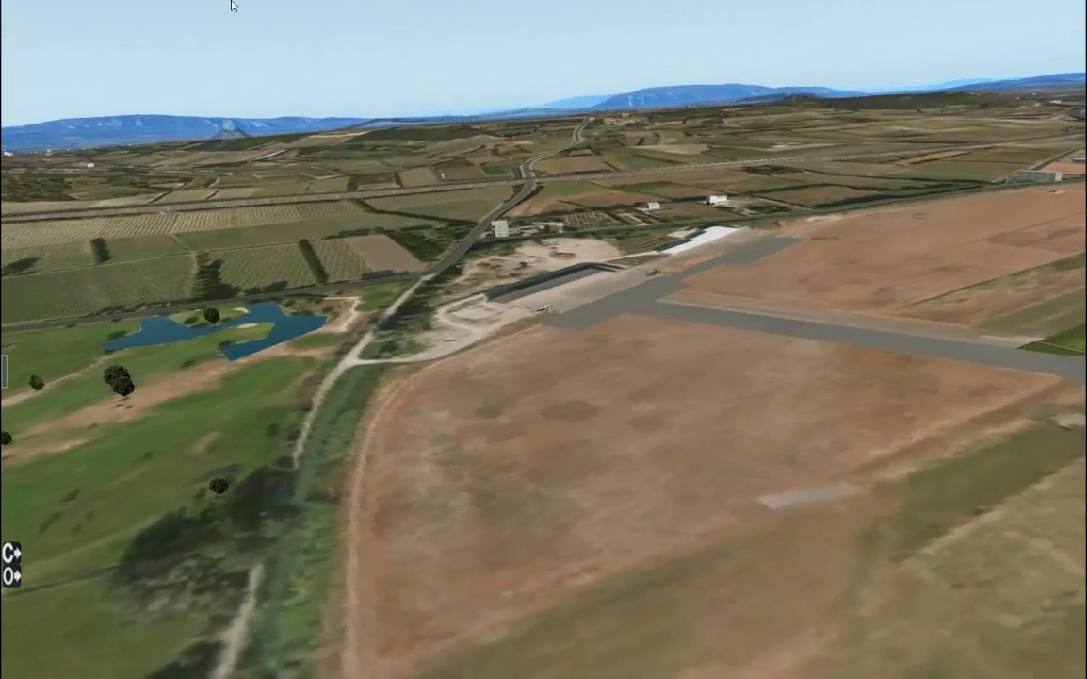
Restart the flight from the quick flight setup with the scattered clouds (épars) weather preset
left_click(77, 6)
left_click(90, 16)
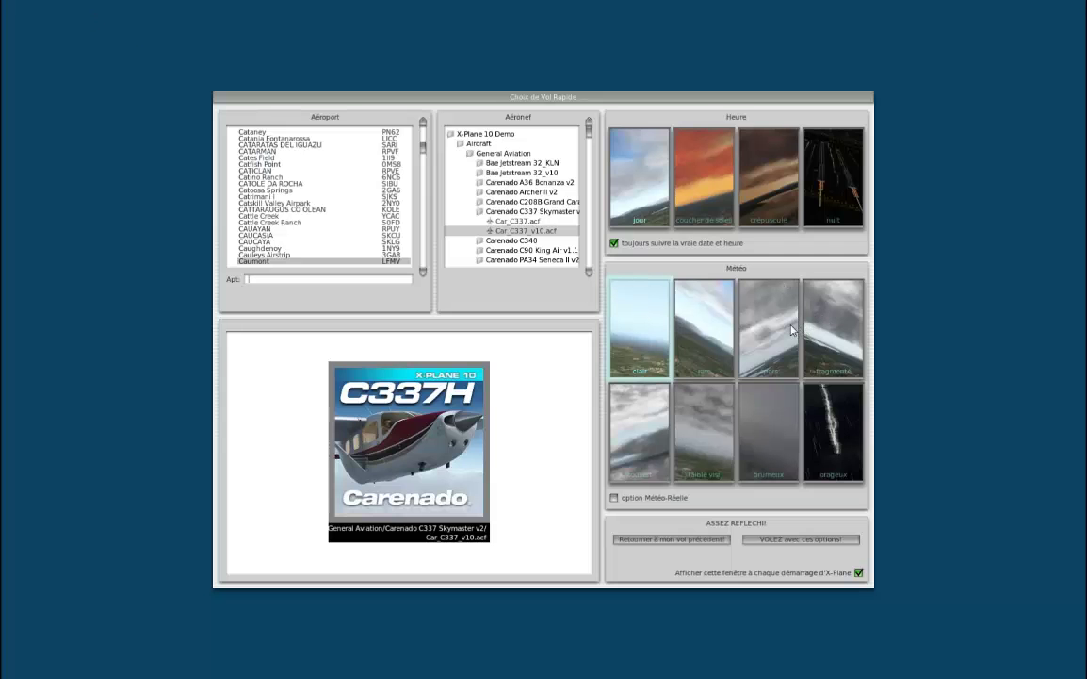
left_click(651, 428)
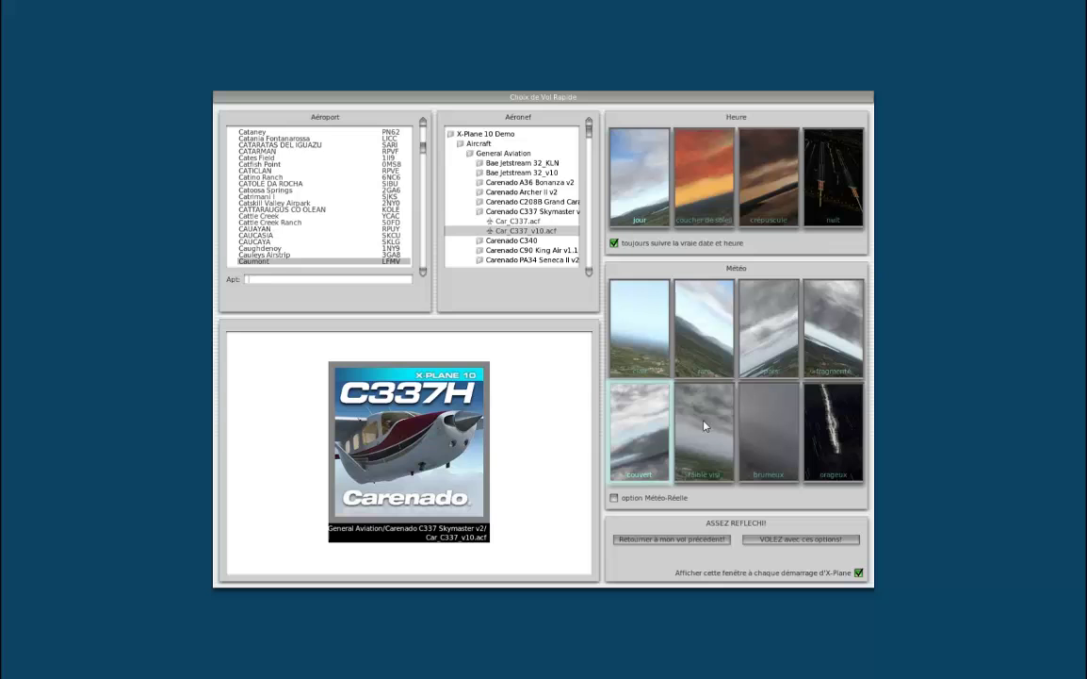
left_click(769, 363)
left_click(767, 539)
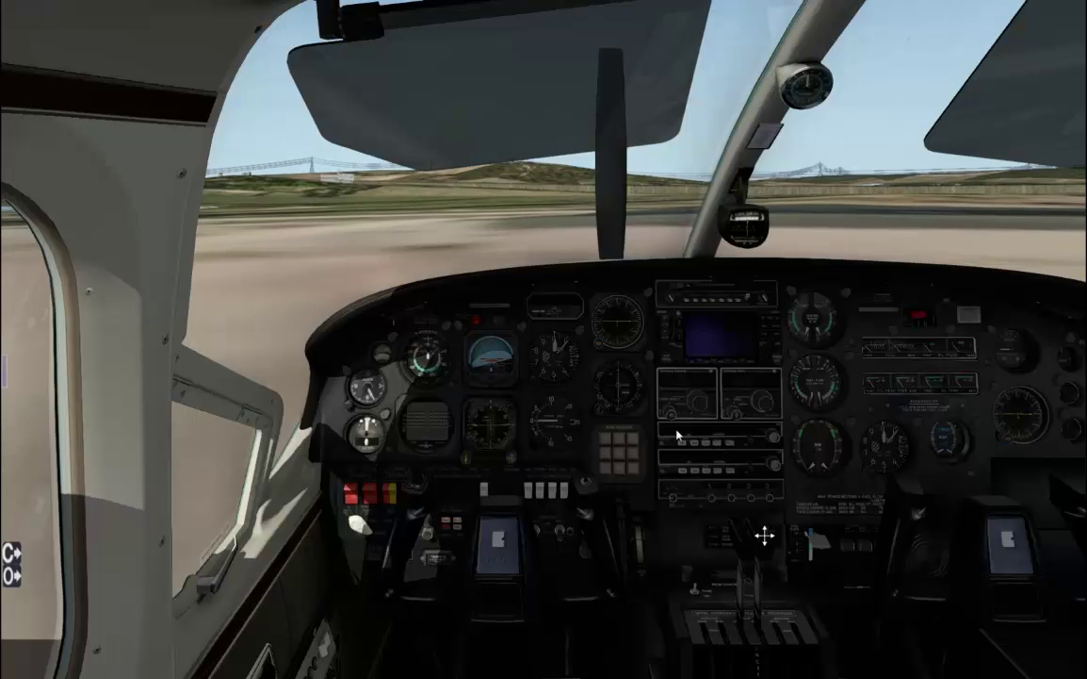